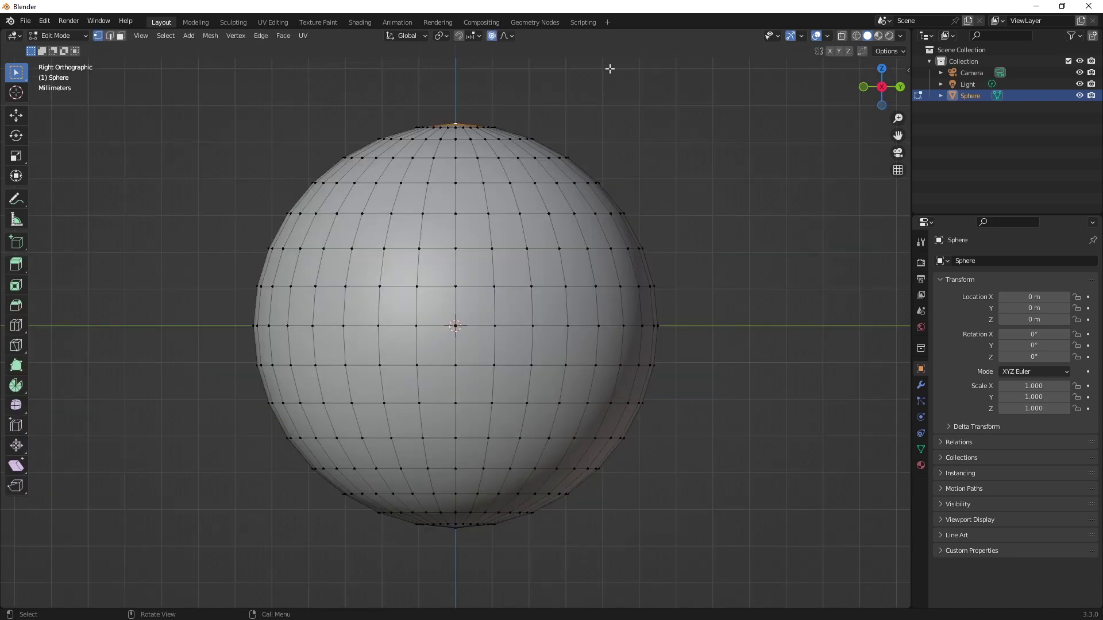
- Lower the sphere's top pole along Z with proportional editing to flatten its upper end
{"action": "scroll", "coordinate": [614, 83], "scroll_direction": "up", "scroll_amount": 15}
{"action": "key", "text": "g"}
{"action": "key", "text": "z"}
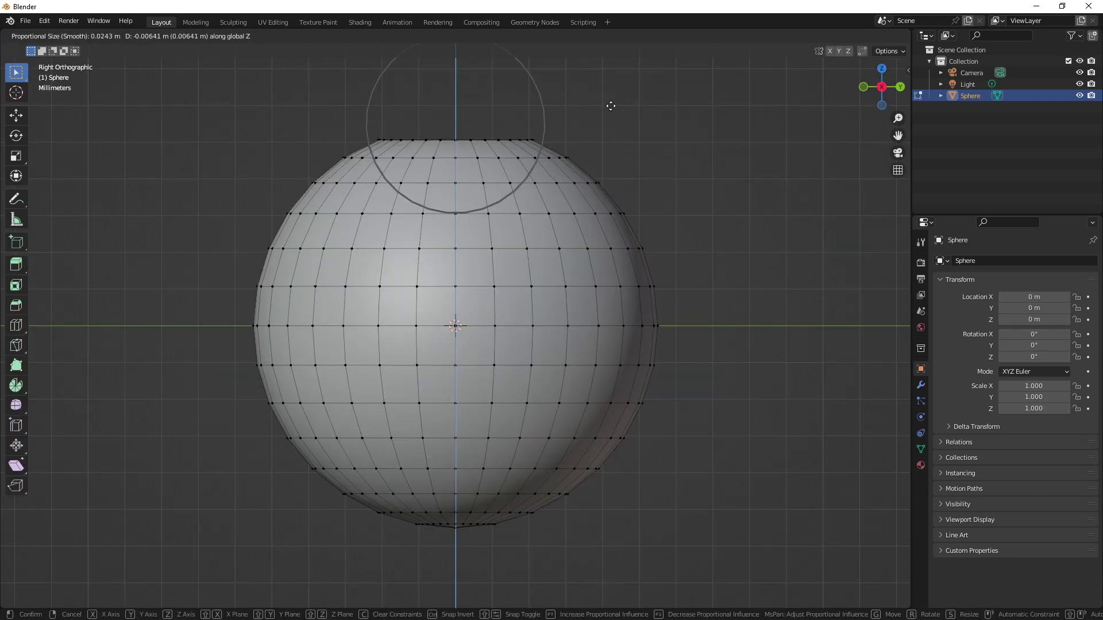
{"action": "scroll", "coordinate": [607, 106], "scroll_direction": "down", "scroll_amount": 7}
{"action": "left_click", "coordinate": [618, 104]}
- Raise the sphere's bottom pole along Z with proportional editing to flatten its underside
{"action": "left_click", "coordinate": [456, 526]}
{"action": "key", "text": "s"}
{"action": "key", "text": "z"}
{"action": "key", "text": "g"}
{"action": "key", "text": "z"}
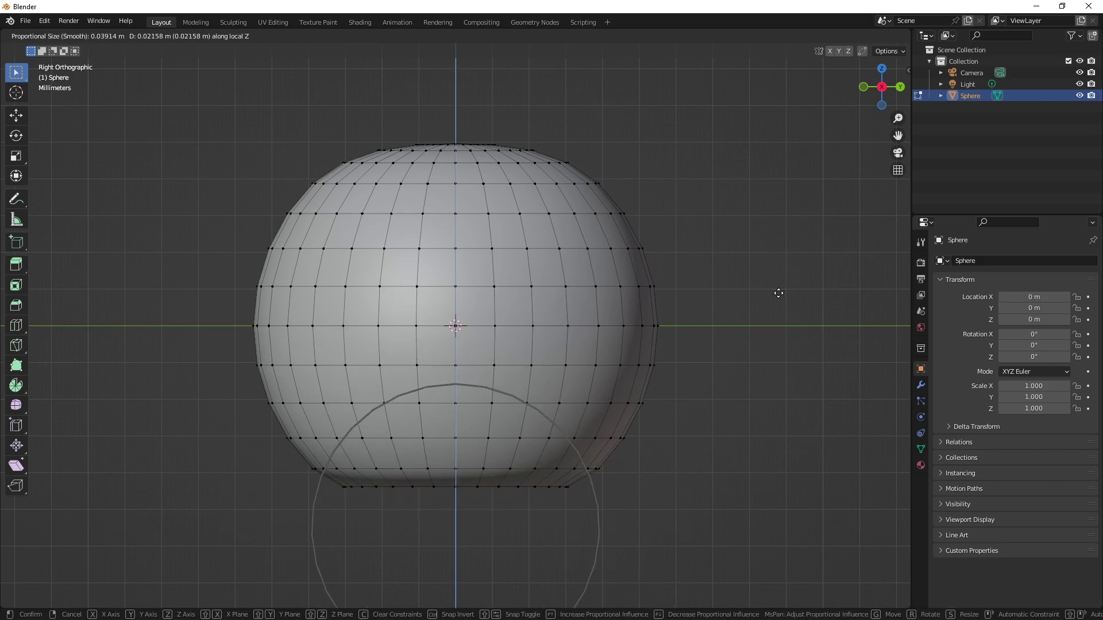
{"action": "scroll", "coordinate": [778, 296], "scroll_direction": "down", "scroll_amount": 3}
{"action": "left_click", "coordinate": [796, 319]}
- In Object Mode, scale the whole sphere along Z to about 0.77
{"action": "key", "text": "Tab"}
{"action": "key", "text": "s"}
{"action": "key", "text": "z"}
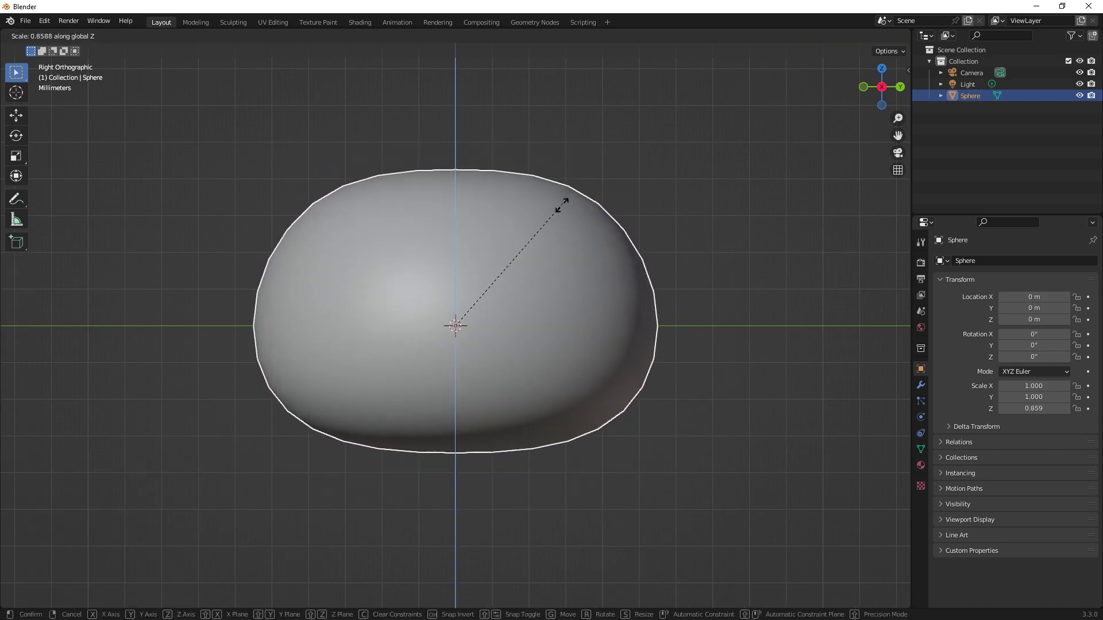
{"action": "left_click", "coordinate": [554, 219]}
- Scale the horizontal edge loop near the top of the sphere outward to about 1.15 with smooth proportional editing
{"action": "key", "text": "Tab"}
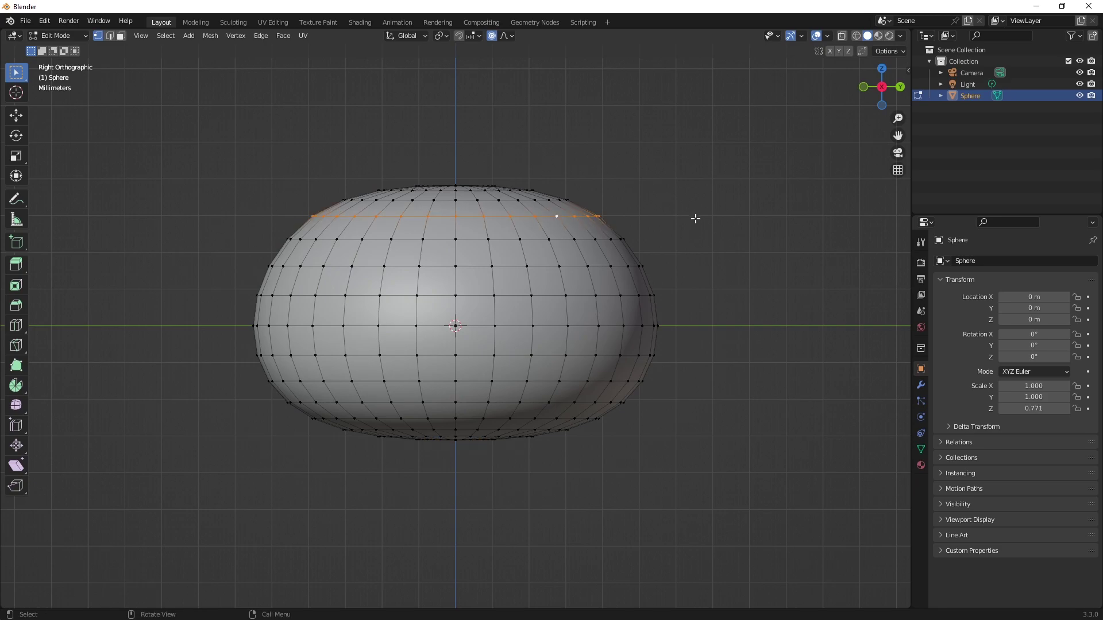
{"action": "key", "text": "s"}
{"action": "scroll", "coordinate": [702, 226], "scroll_direction": "up", "scroll_amount": 7}
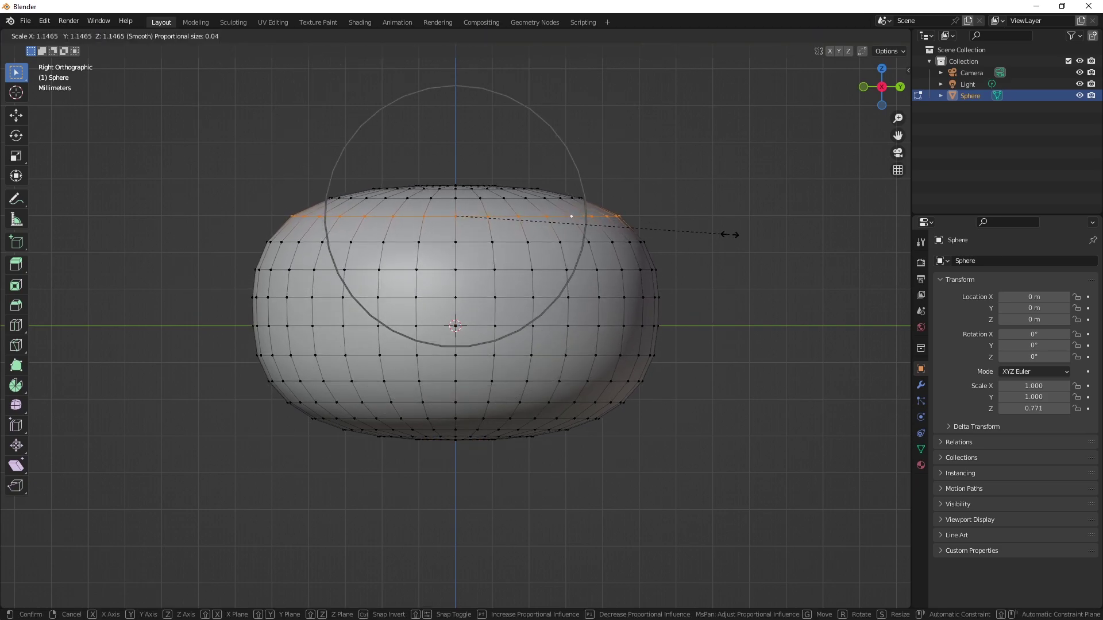
{"action": "left_click", "coordinate": [730, 235]}
- Add a Subdivision Surface modifier to the sphere with viewport and render levels set to 3
{"action": "key", "text": "Tab"}
{"action": "left_click", "coordinate": [722, 253]}
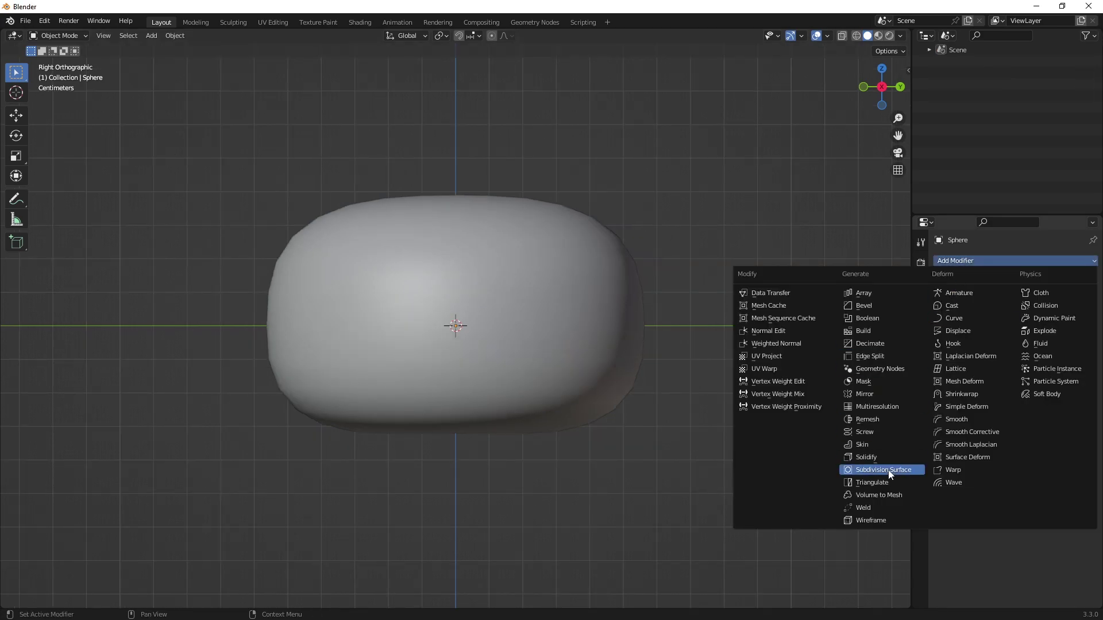
{"action": "left_click", "coordinate": [890, 475]}
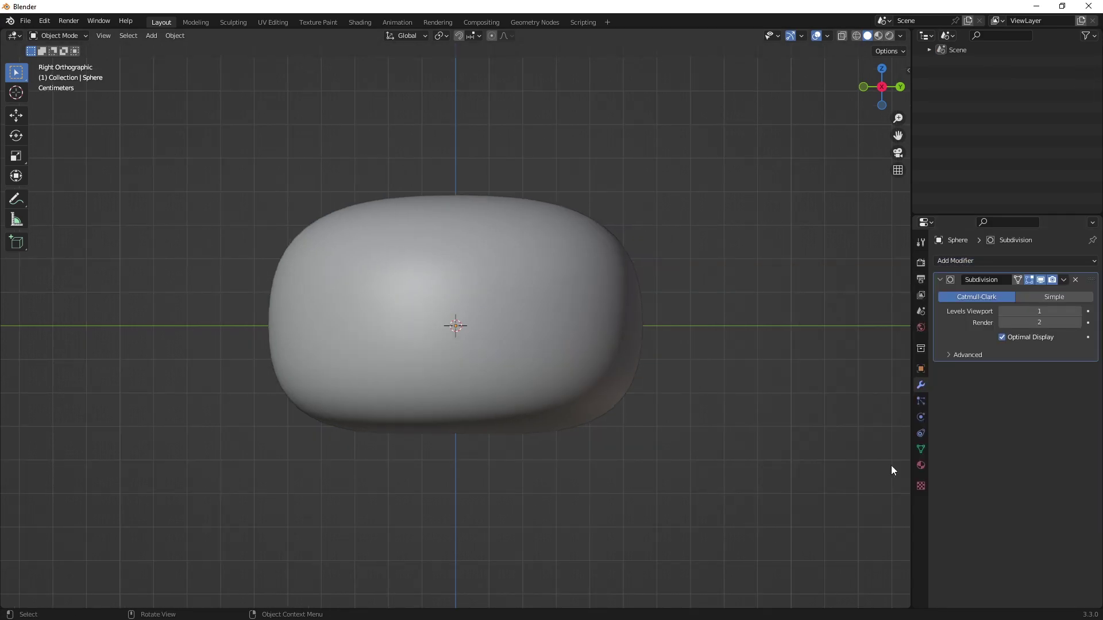
{"action": "left_click_drag", "start_coordinate": [1034, 311], "coordinate": [1036, 321]}
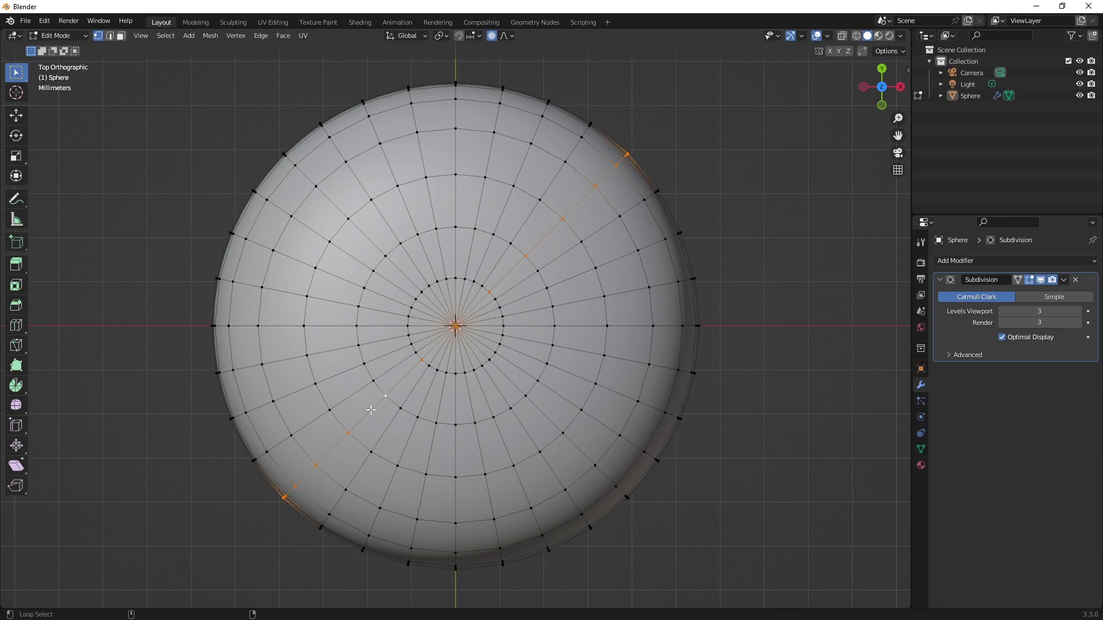
- Scale the selected diagonal edge loop outward to about 1.05 with Z locked and proportional editing on
{"action": "key", "text": "s"}
{"action": "key", "text": "shift+z"}
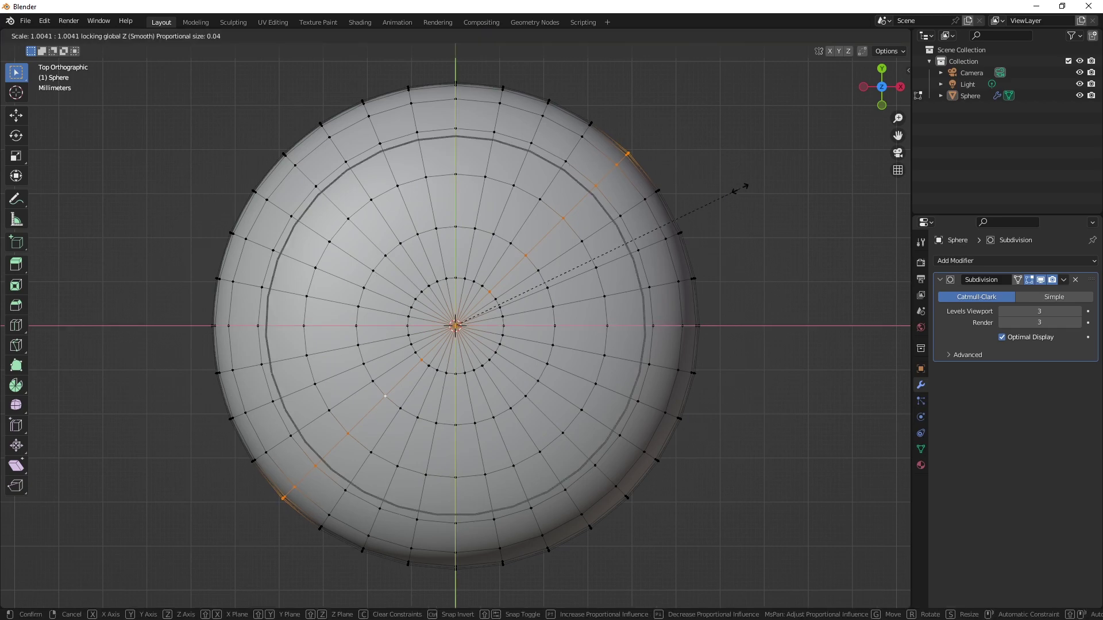
{"action": "scroll", "coordinate": [752, 188], "scroll_direction": "down", "scroll_amount": 2}
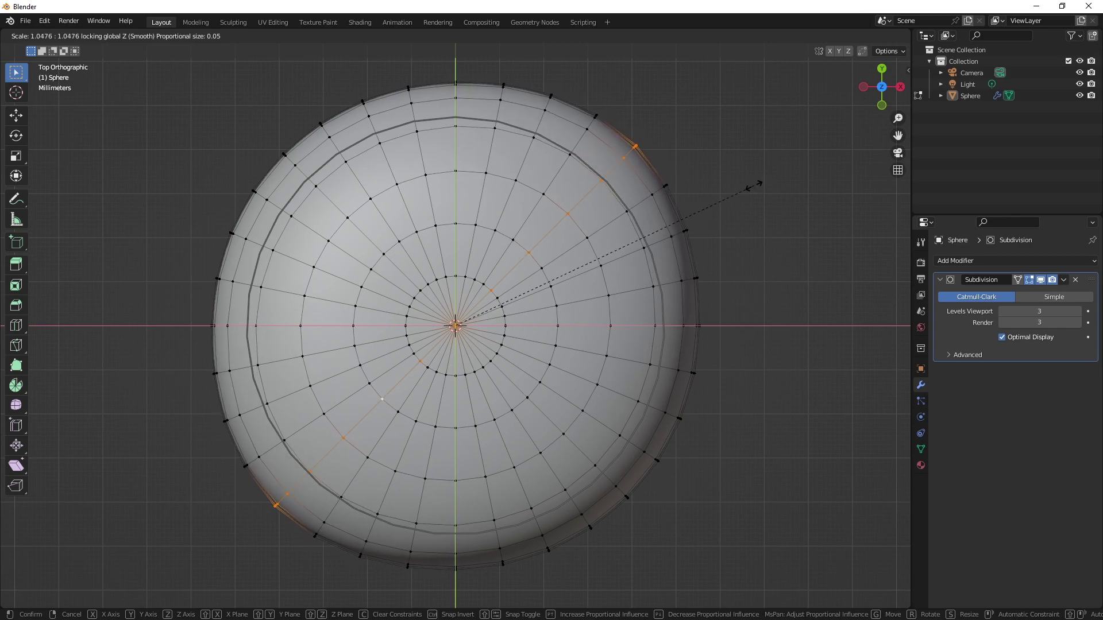
{"action": "key", "text": "Escape"}
- Select the opposite diagonal edge loop and scale it slightly outward with Z locked and proportional editing on
{"action": "left_click", "coordinate": [618, 489], "text": "alt"}
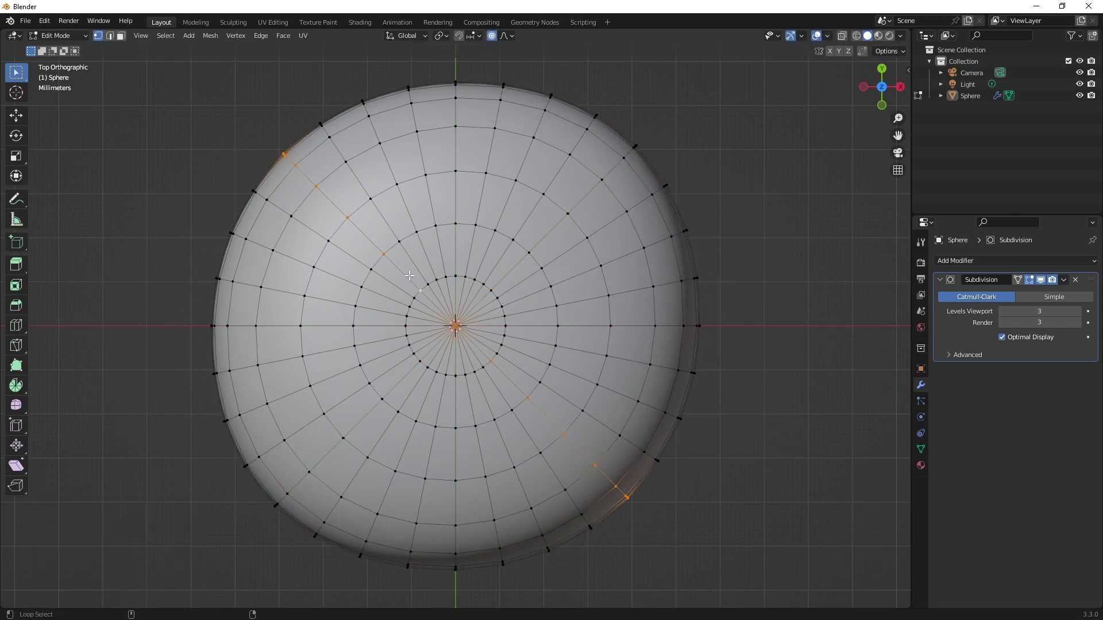
{"action": "key", "text": "s"}
{"action": "key", "text": "shift+z"}
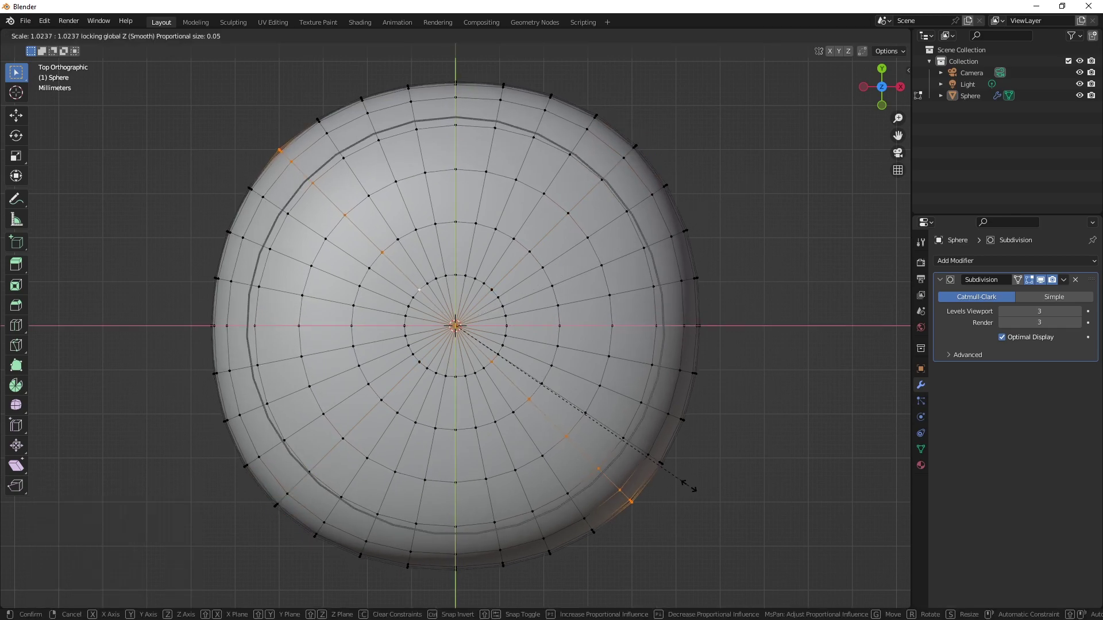
{"action": "left_click", "coordinate": [702, 474]}
{"action": "key", "text": "Tab"}
- Push the sphere's top centre down along Z with proportional editing to form a dimple
{"action": "middle_click_drag", "start_coordinate": [705, 467], "coordinate": [626, 170]}
{"action": "key", "text": "Tab"}
{"action": "key", "text": "g"}
{"action": "key", "text": "z"}
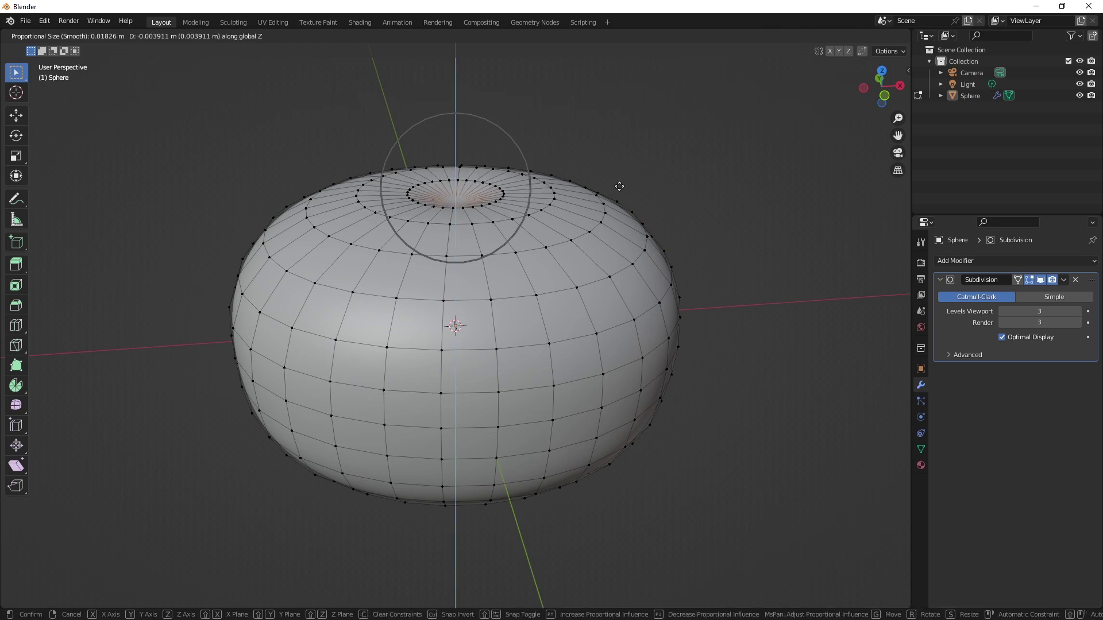
{"action": "scroll", "coordinate": [616, 203], "scroll_direction": "down", "scroll_amount": 1}
{"action": "scroll", "coordinate": [613, 199], "scroll_direction": "down", "scroll_amount": 4}
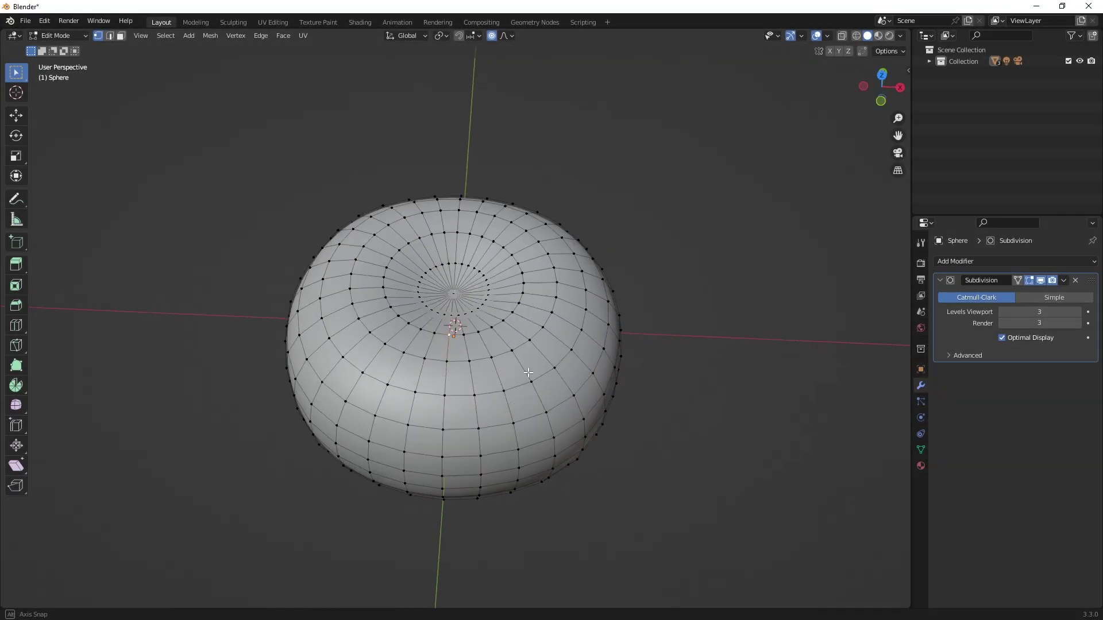
- Lower a vertex on the front rim of the dimple about 0.008 m along Z with proportional editing
{"action": "left_click", "coordinate": [457, 293]}
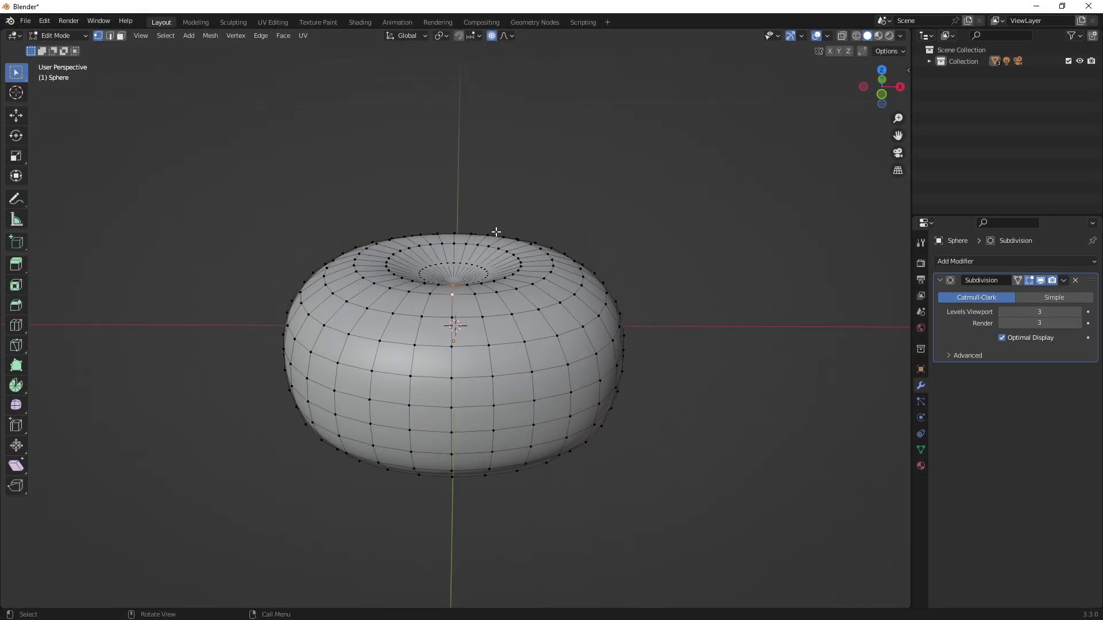
{"action": "key", "text": "g"}
{"action": "key", "text": "z"}
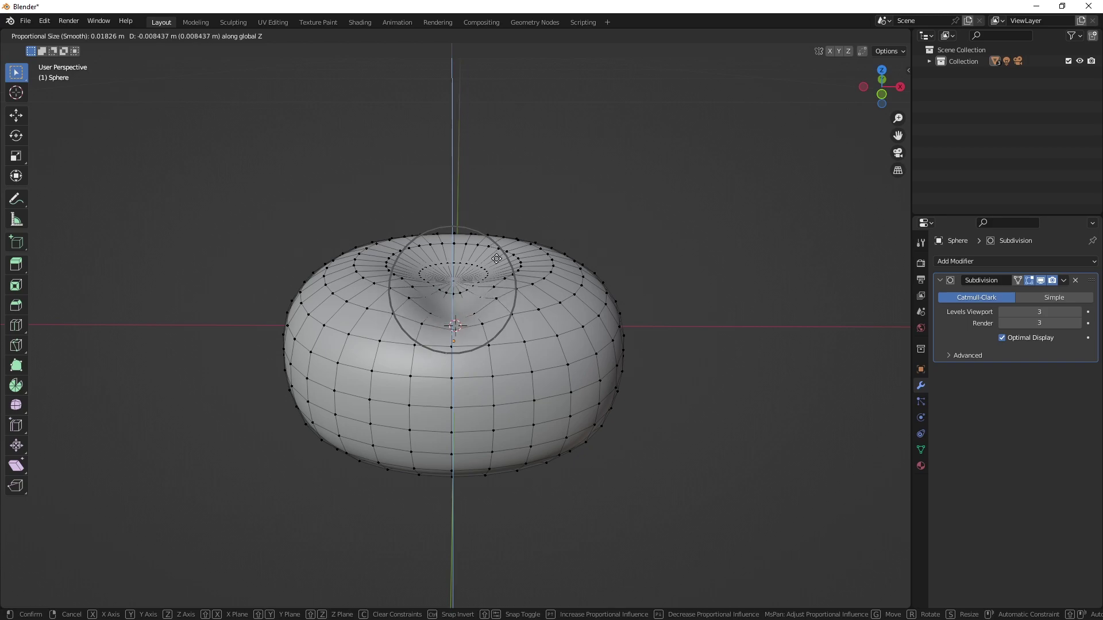
{"action": "left_click", "coordinate": [495, 254]}
- Lower the matching vertex on the back rim of the dimple along Z with proportional editing
{"action": "left_click", "coordinate": [457, 237]}
{"action": "key", "text": "g"}
{"action": "key", "text": "z"}
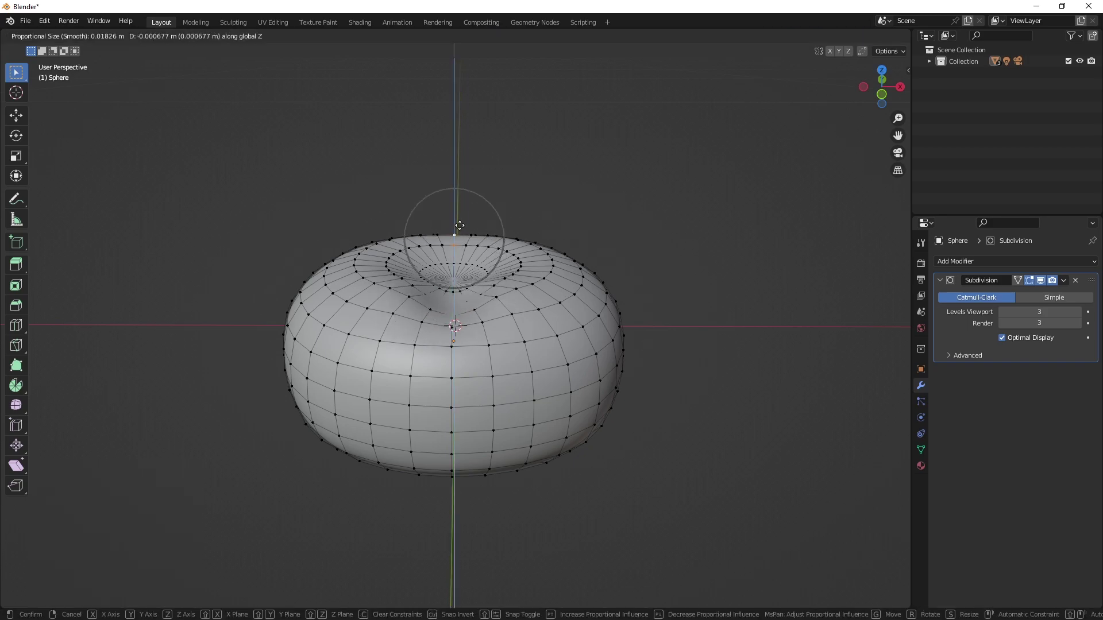
{"action": "left_click", "coordinate": [461, 236]}
- Select the rim vertices along the X axis on both sides of the dimple and move them along Z with proportional editing
{"action": "key", "text": "KP_7"}
{"action": "left_click", "coordinate": [363, 326]}
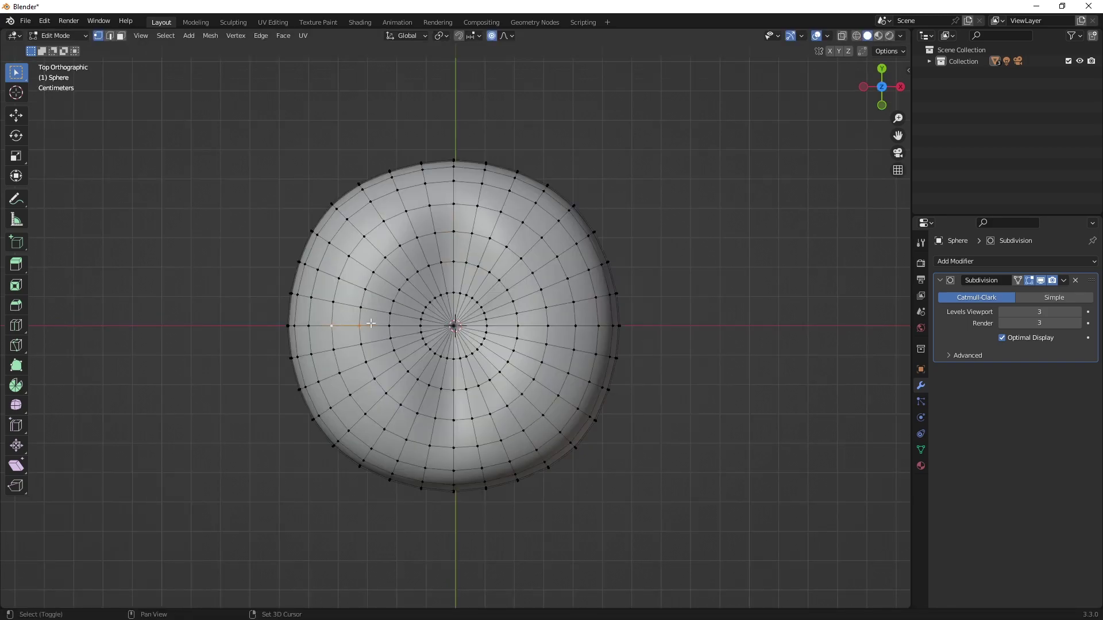
{"action": "middle_click_drag", "start_coordinate": [563, 339], "coordinate": [543, 178]}
{"action": "key", "text": "g"}
{"action": "key", "text": "z"}
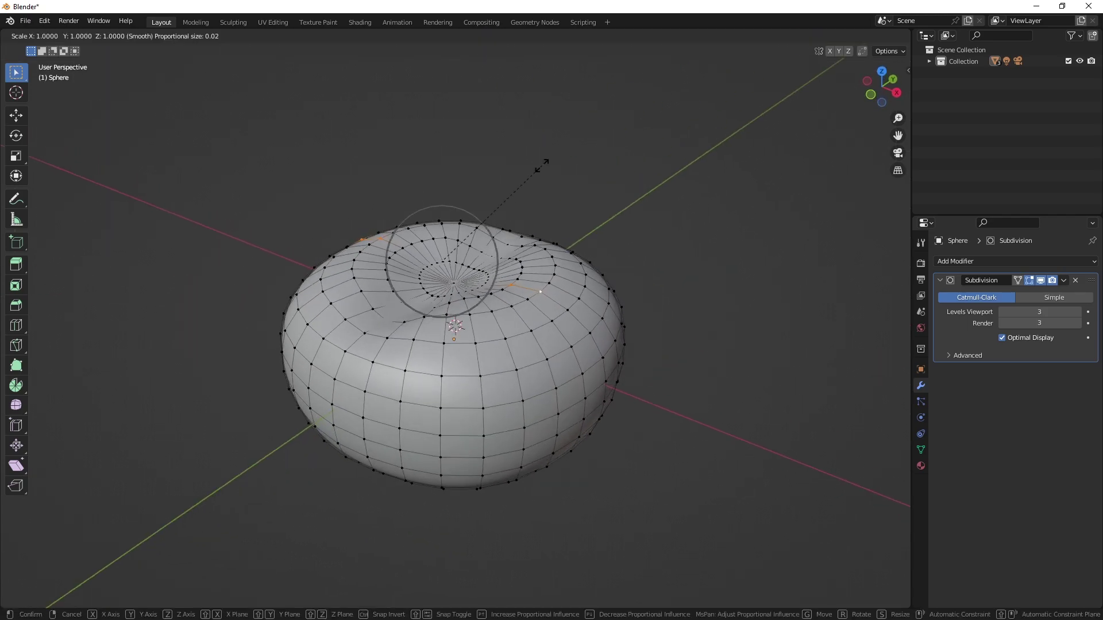
{"action": "left_click", "coordinate": [541, 173]}
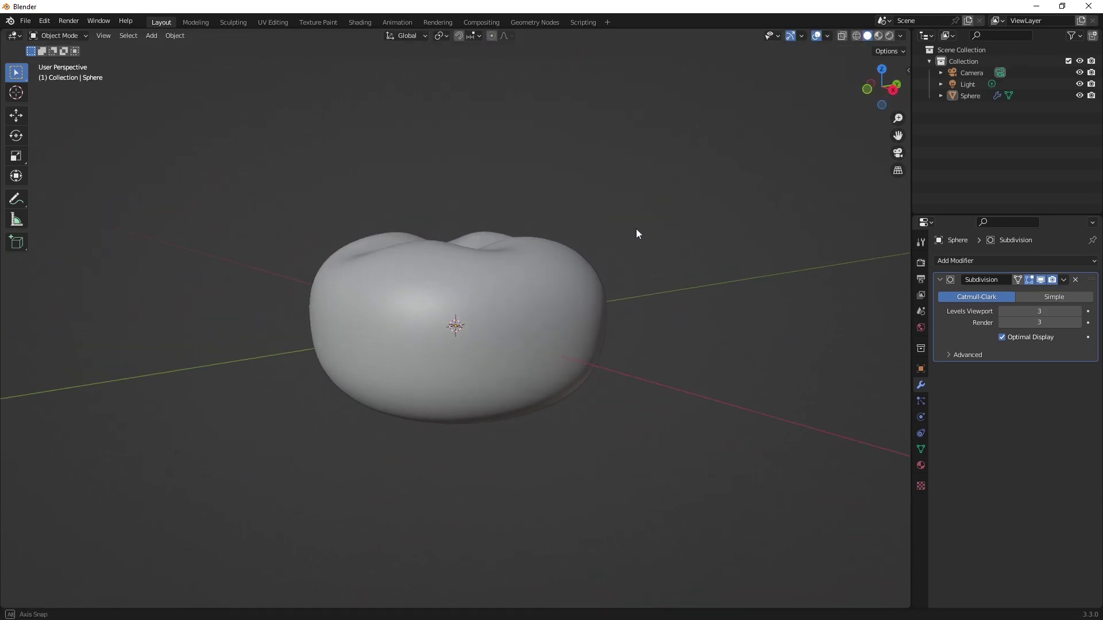
- With proportional editing off, scale the vertical edge loop that crosses the top pole along the Y axis
{"action": "middle_click_drag", "start_coordinate": [637, 233], "coordinate": [709, 222]}
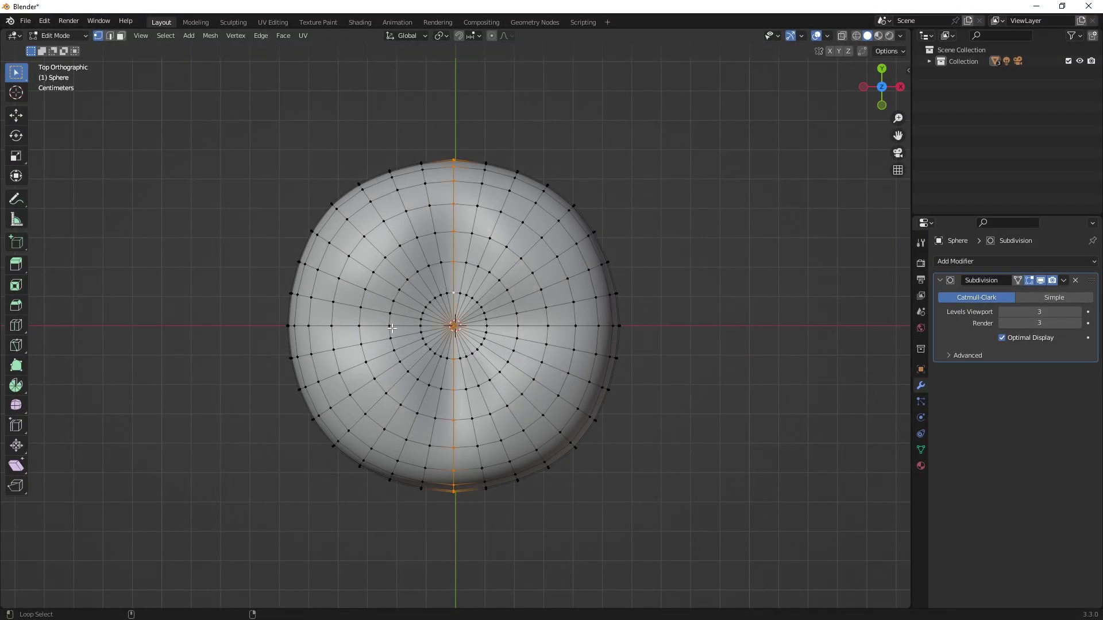
{"action": "scroll", "coordinate": [701, 436], "scroll_direction": "down", "scroll_amount": 2}
{"action": "middle_click_drag", "start_coordinate": [701, 436], "coordinate": [628, 354]}
{"action": "key", "text": "s"}
{"action": "left_click", "coordinate": [741, 278]}
{"action": "key", "text": "Tab"}
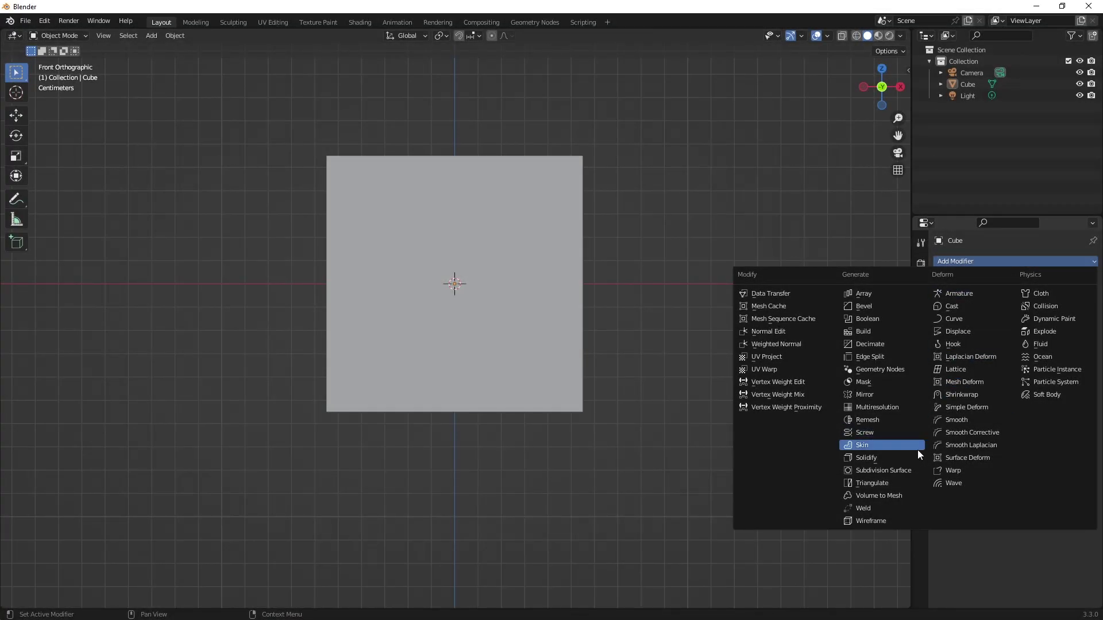
- Add a Subdivision Surface modifier to the cube with viewport and render levels set to 3
{"action": "left_click", "coordinate": [909, 475]}
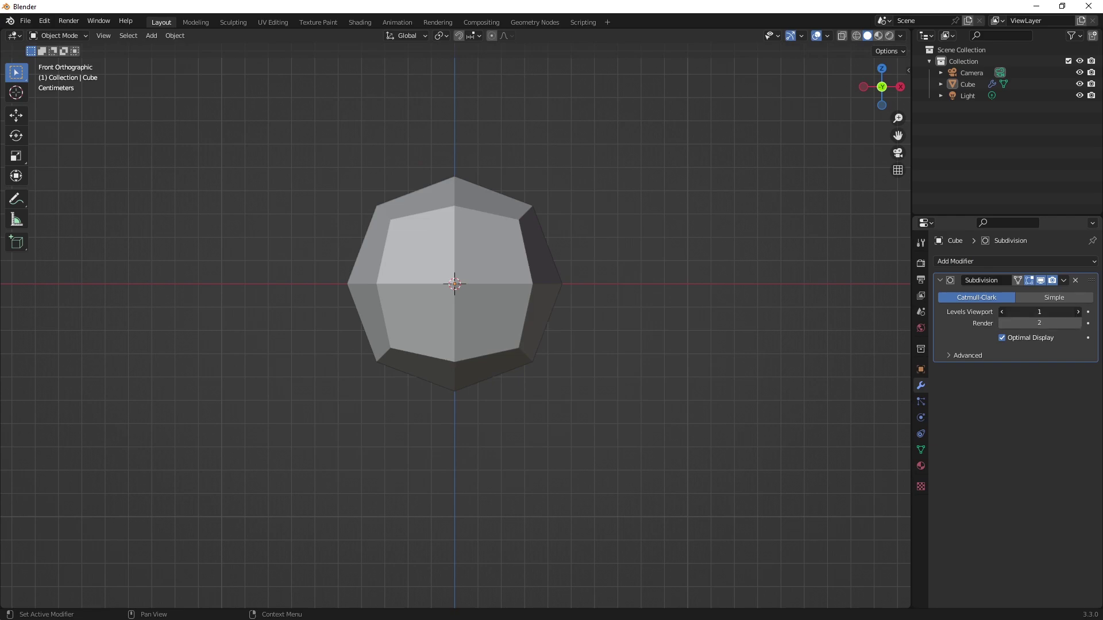
{"action": "key", "text": "Tab"}
{"action": "type", "text": "3"}
{"action": "key", "text": "Return"}
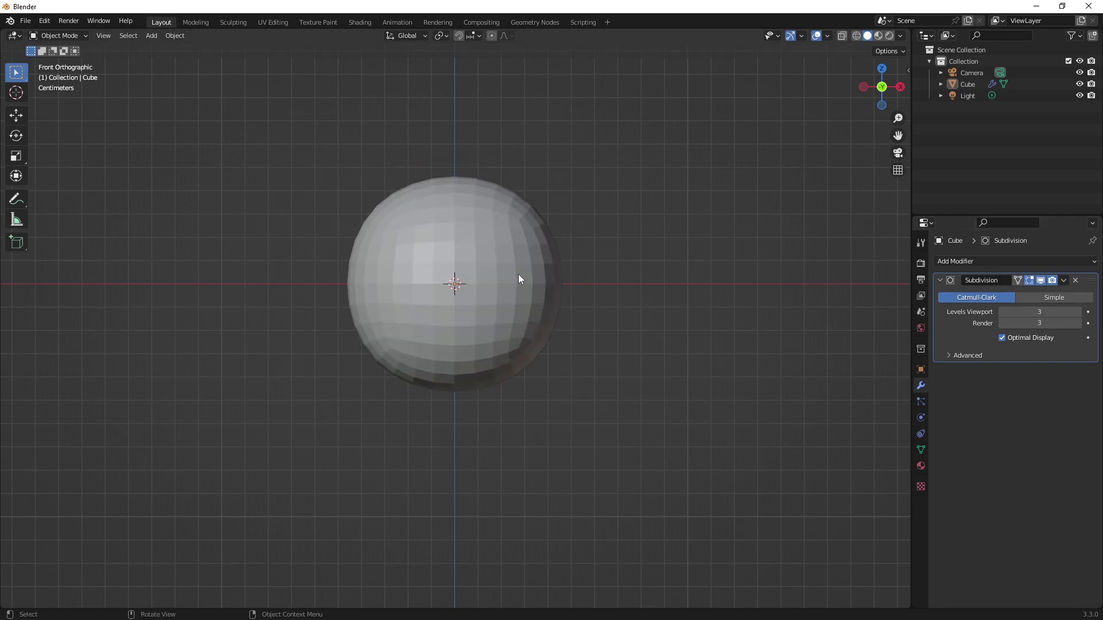
- Apply smooth shading to the subdivided cube
{"action": "left_click", "coordinate": [518, 274]}
{"action": "right_click", "coordinate": [518, 274]}
{"action": "left_click", "coordinate": [519, 274]}
- Add a horizontal loop cut around the middle of the cube in Edit Mode
{"action": "key", "text": "Tab"}
{"action": "key", "text": "ctrl+r"}
{"action": "left_click", "coordinate": [573, 284]}
{"action": "left_click", "coordinate": [574, 284]}
- Turn on X-ray, select the cube's bottom vertices and scale them down to about 0.61
{"action": "key", "text": "alt+z"}
{"action": "left_click_drag", "start_coordinate": [303, 338], "coordinate": [718, 468]}
{"action": "key", "text": "s"}
{"action": "left_click", "coordinate": [619, 454]}
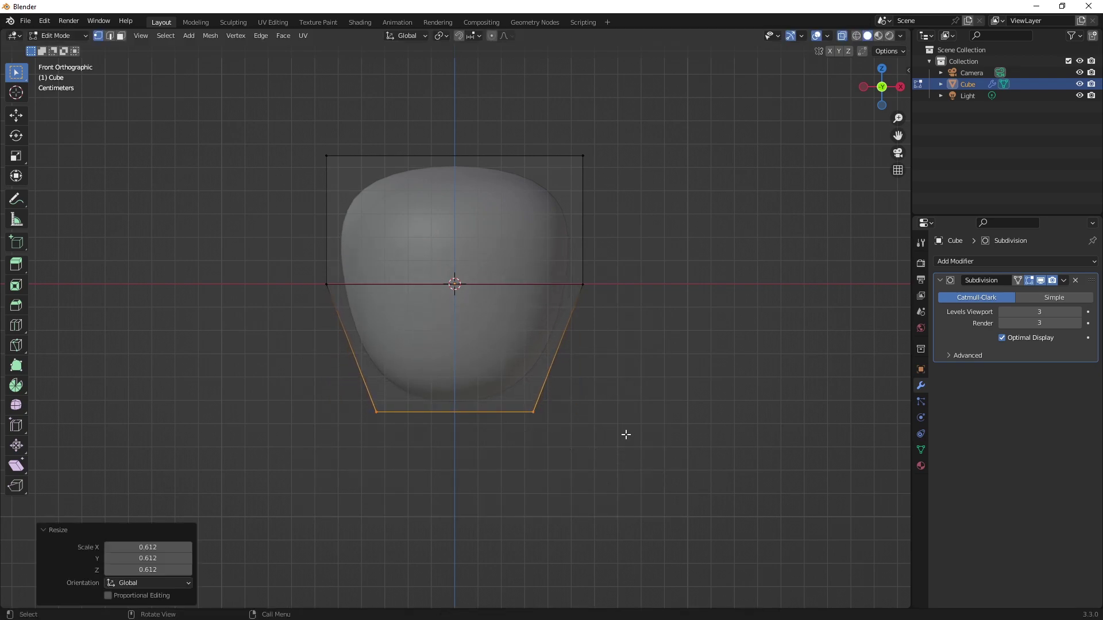
- Select the middle edge loop of the cube and scale it outward to about 1.03
{"action": "left_click", "coordinate": [565, 292], "text": "alt"}
{"action": "key", "text": "s"}
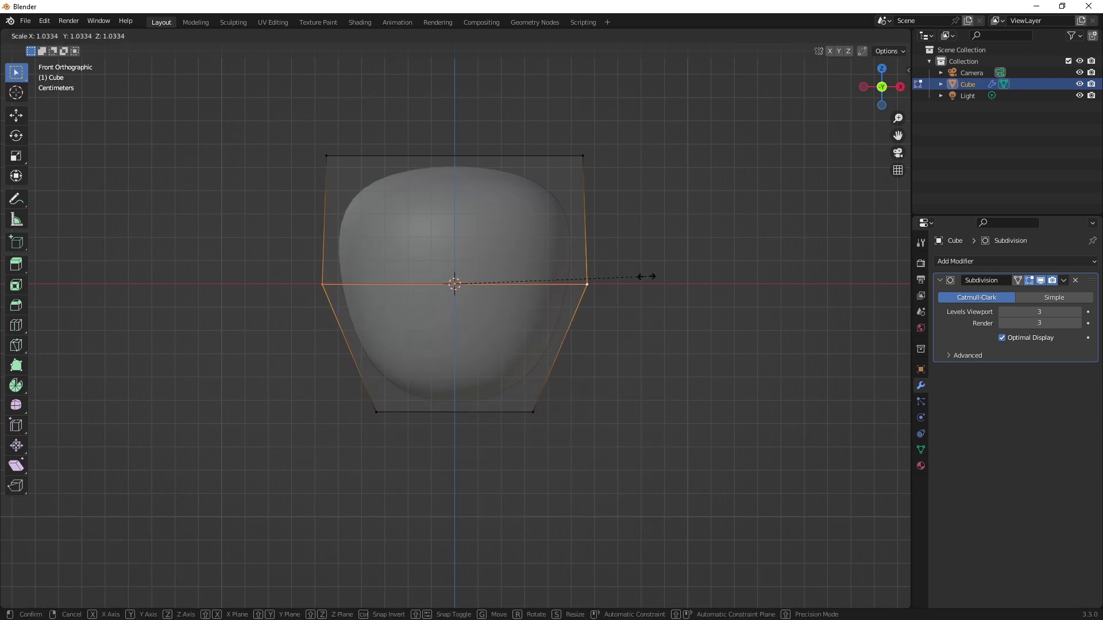
{"action": "left_click", "coordinate": [640, 273]}
- Add a horizontal loop cut in the upper half of the cube and slide it toward the top
{"action": "key", "text": "ctrl+r"}
{"action": "left_click", "coordinate": [593, 197]}
{"action": "left_click", "coordinate": [593, 179]}
{"action": "key", "text": "g"}
{"action": "key", "text": "g"}
{"action": "left_click", "coordinate": [663, 154]}
- Add the top vertices to the selected upper loop and scale both inward
{"action": "left_click_drag", "start_coordinate": [297, 137], "coordinate": [626, 185], "text": "shift"}
{"action": "key", "text": "s"}
{"action": "left_click", "coordinate": [642, 206]}
- Select only the cube's top vertices and scale them down to about 0.69
{"action": "left_click_drag", "start_coordinate": [321, 131], "coordinate": [580, 166]}
{"action": "key", "text": "s"}
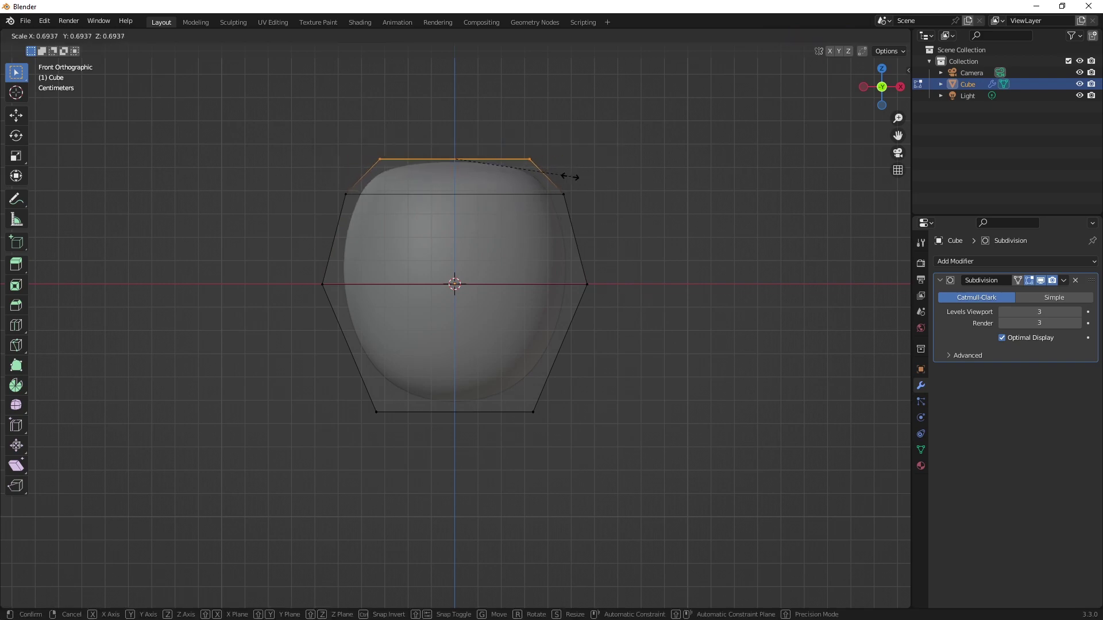
{"action": "left_click", "coordinate": [569, 177]}
{"action": "left_click", "coordinate": [719, 247]}
- Inset the cube's top face and move the inset face along Z with proportional editing
{"action": "key", "text": "Tab"}
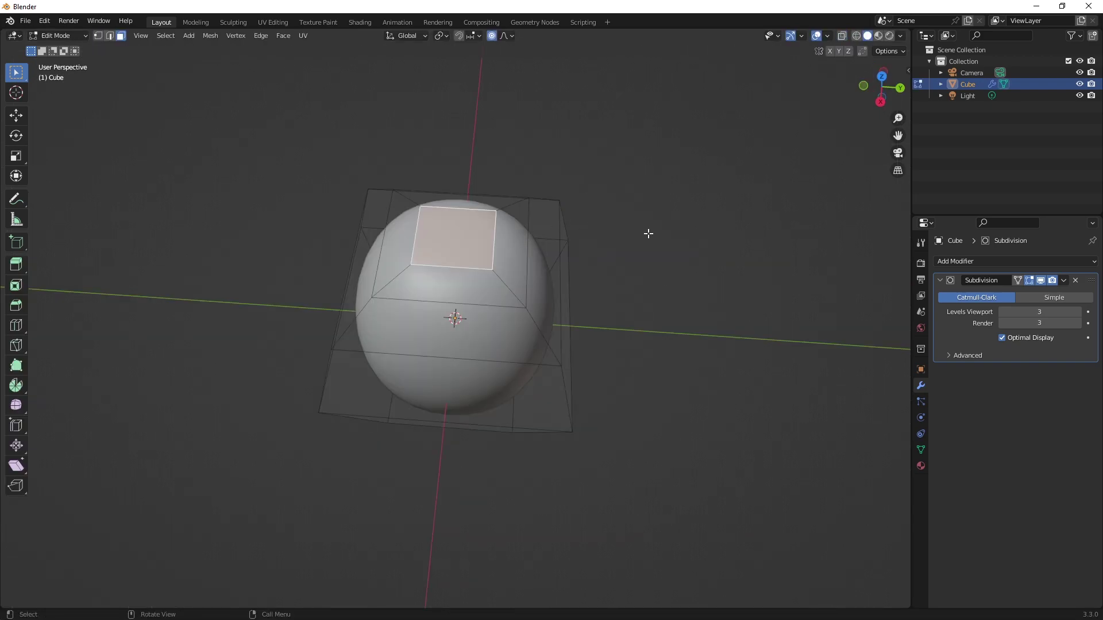
{"action": "key", "text": "i"}
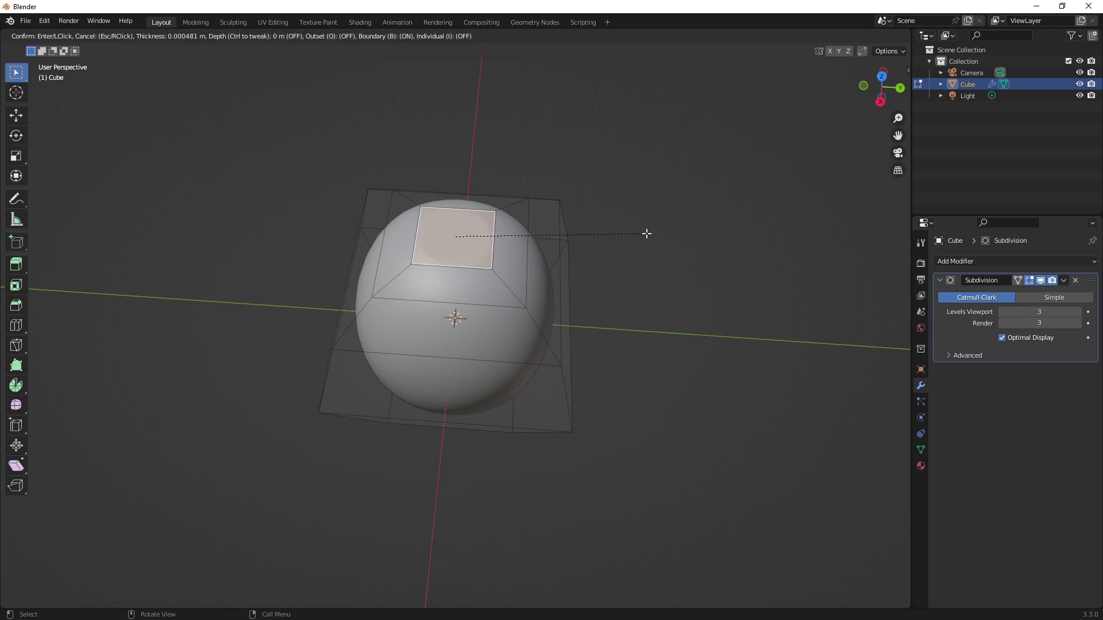
{"action": "left_click", "coordinate": [635, 233]}
{"action": "key", "text": "g"}
{"action": "key", "text": "z"}
{"action": "left_click", "coordinate": [632, 230]}
- Inset the top face twice more, by about 0.0029 m and then about 0.0024 m
{"action": "middle_click_drag", "start_coordinate": [632, 229], "coordinate": [632, 190]}
{"action": "key", "text": "i"}
{"action": "left_click", "coordinate": [628, 191]}
{"action": "key", "text": "i"}
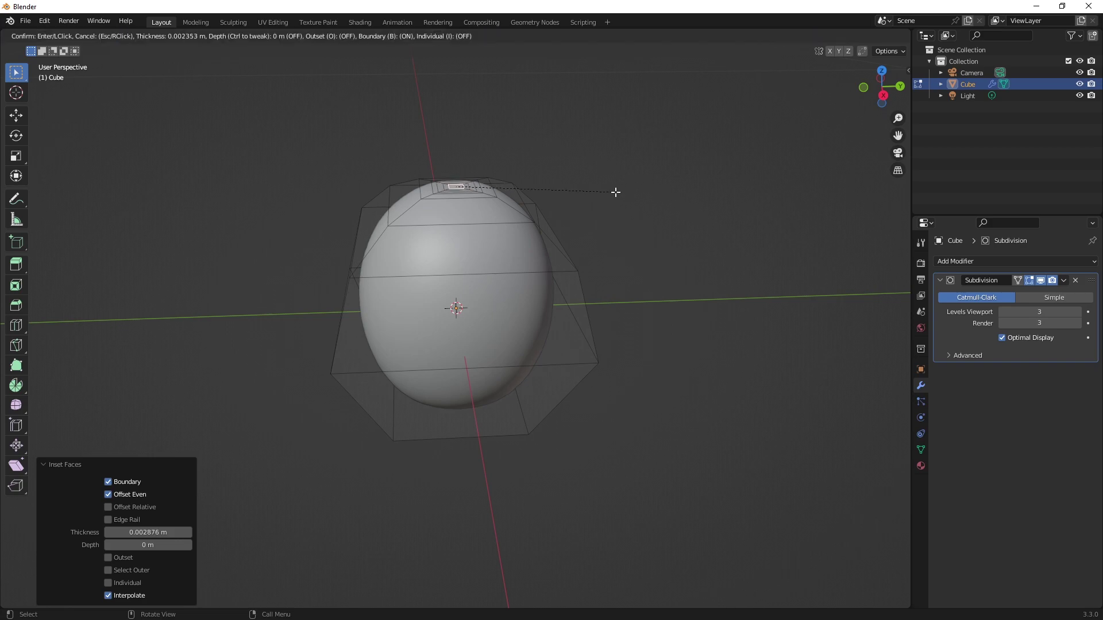
{"action": "left_click", "coordinate": [616, 192]}
- Push the innermost top face about 0.0165 m down along Z with proportional editing to form a stem cavity, then leave Edit Mode
{"action": "scroll", "coordinate": [512, 68], "scroll_direction": "up", "scroll_amount": 3}
{"action": "key", "text": "g"}
{"action": "key", "text": "z"}
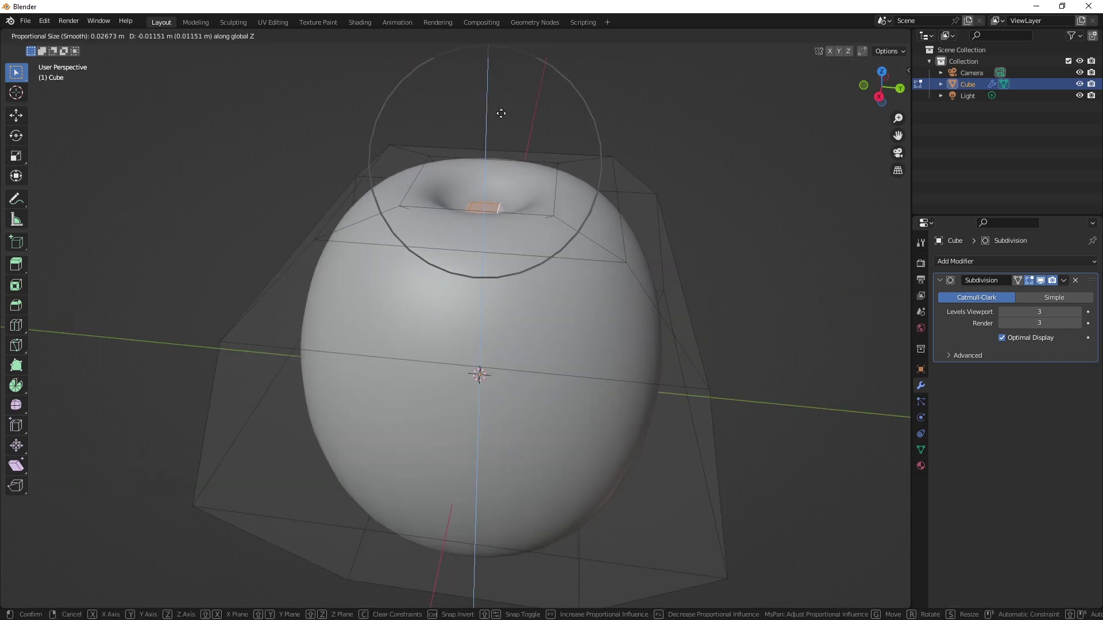
{"action": "left_click", "coordinate": [497, 129]}
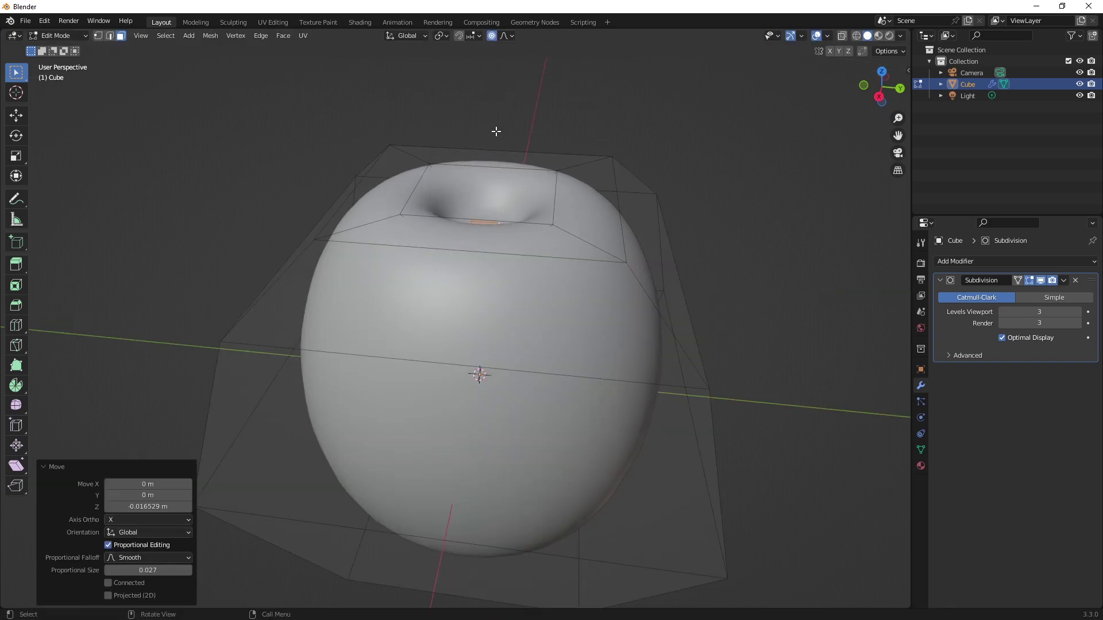
{"action": "scroll", "coordinate": [498, 130], "scroll_direction": "down", "scroll_amount": 2}
{"action": "middle_click_drag", "start_coordinate": [497, 130], "coordinate": [510, 129]}
{"action": "key", "text": "Tab"}
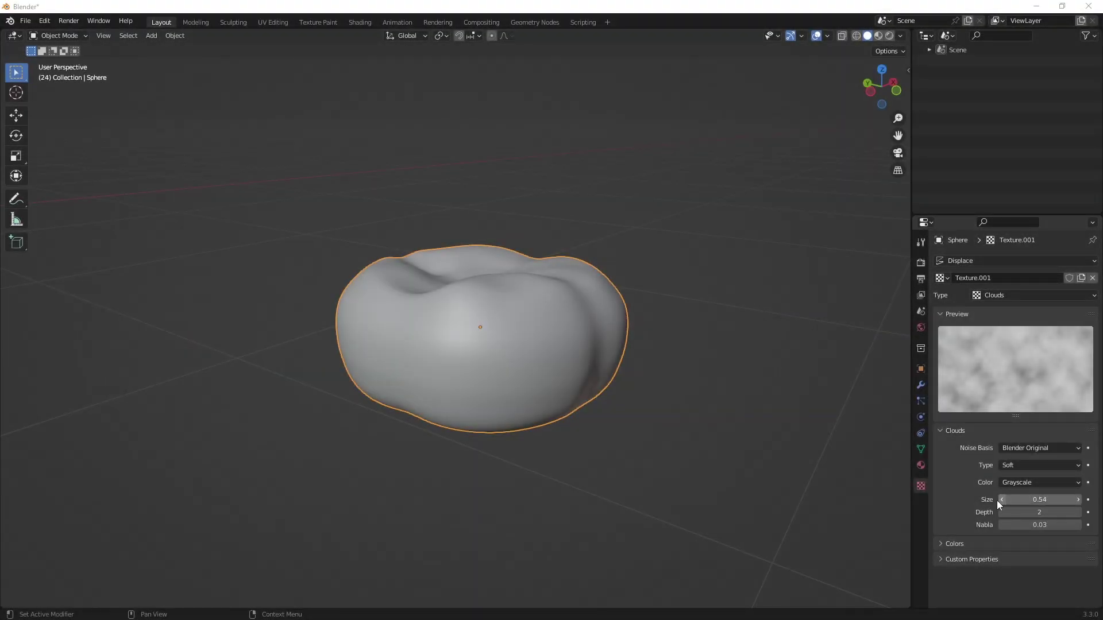
- Toggle the Displace modifier's viewport display on the sphere to compare the shape with and without it
{"action": "left_click", "coordinate": [921, 386]}
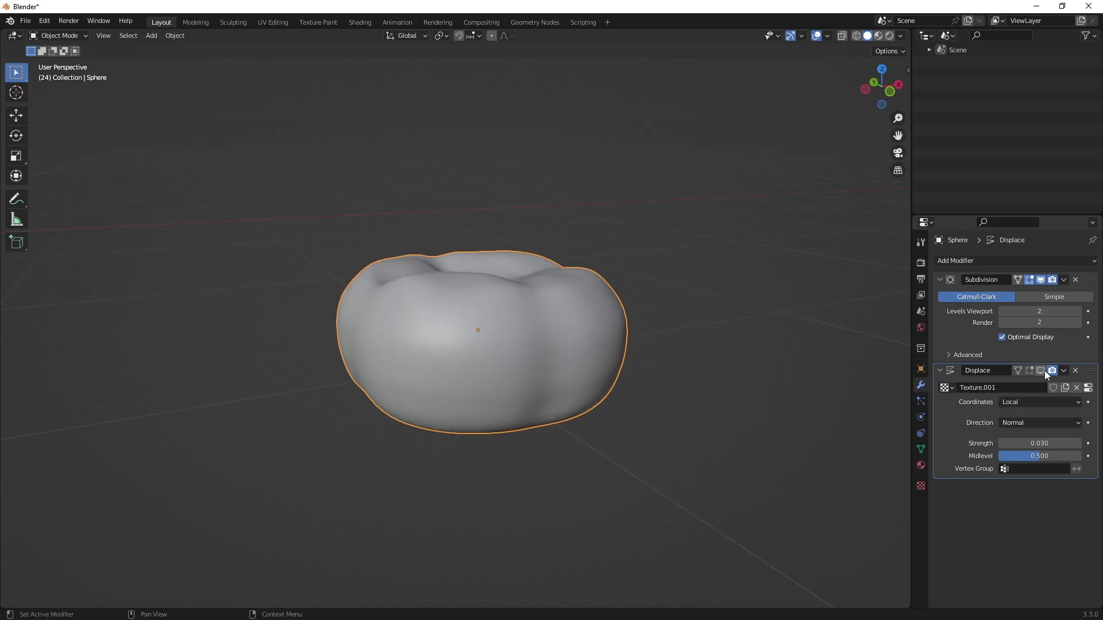
{"action": "left_click", "coordinate": [1045, 371]}
{"action": "left_click", "coordinate": [1045, 370]}
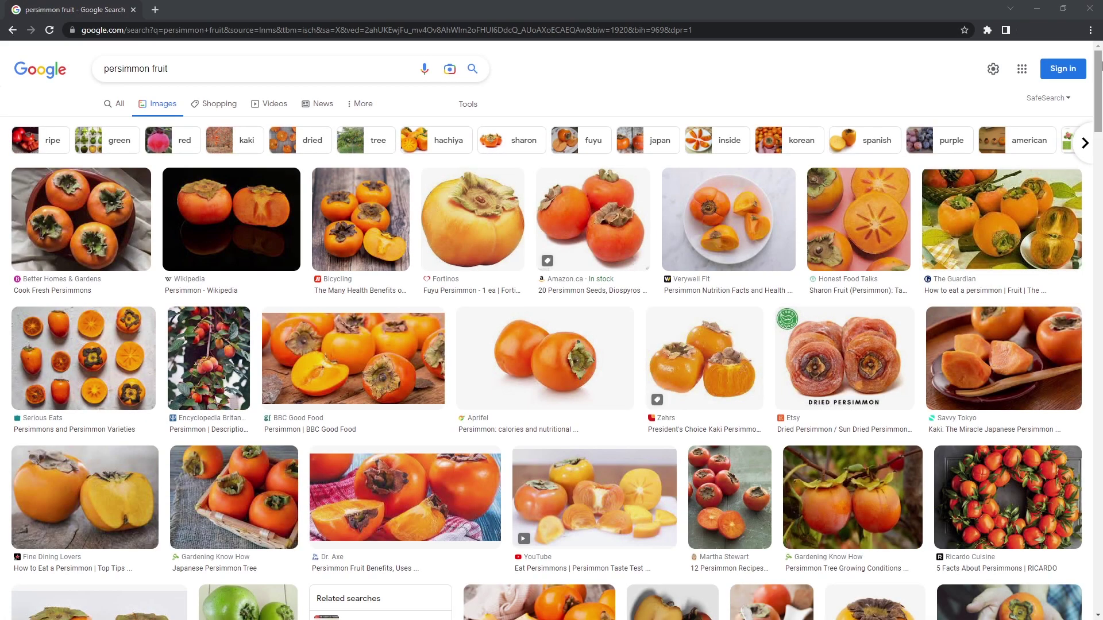
- Browse the persimmon fruit image results for reference photos
{"action": "scroll", "coordinate": [1100, 72], "scroll_direction": "down", "scroll_amount": 1}
{"action": "left_click_drag", "start_coordinate": [1100, 71], "coordinate": [1083, 247]}
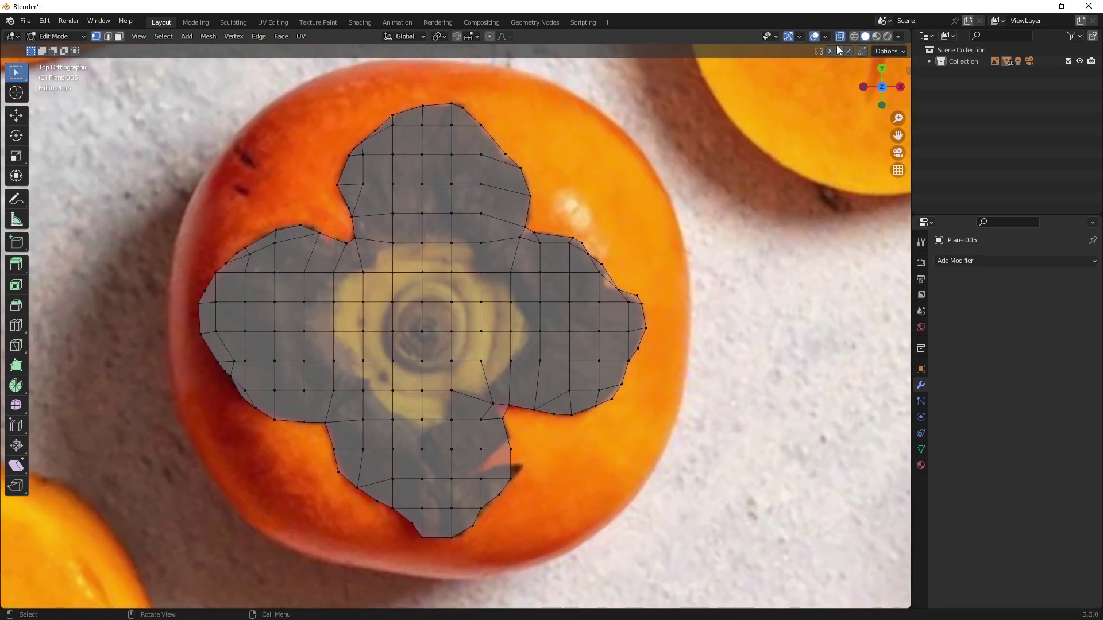
- Leave Edit Mode on the traced persimmon leaf mesh and add a Subdivision Surface modifier to it
{"action": "key", "text": "Tab"}
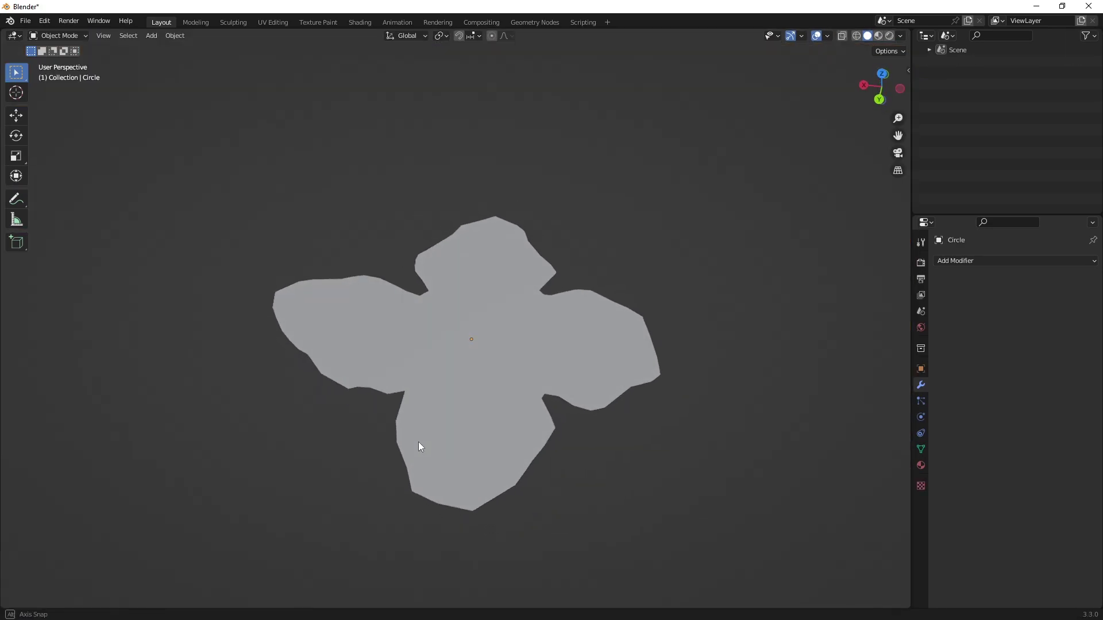
{"action": "middle_click_drag", "start_coordinate": [419, 443], "coordinate": [153, 478]}
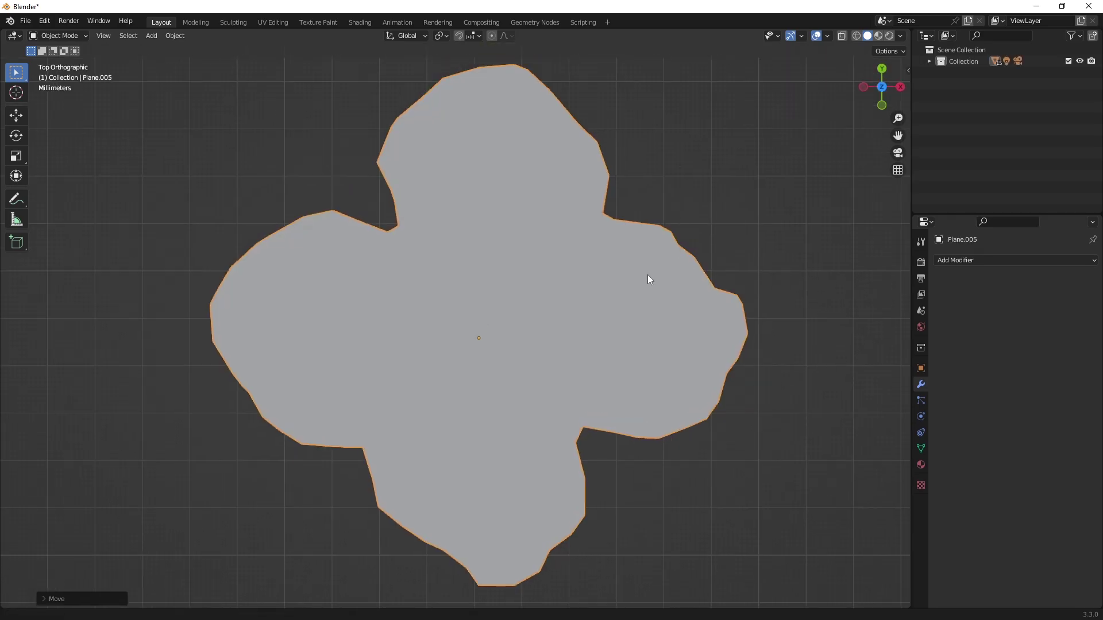
{"action": "scroll", "coordinate": [647, 275], "scroll_direction": "up", "scroll_amount": 2}
{"action": "left_click", "coordinate": [984, 259]}
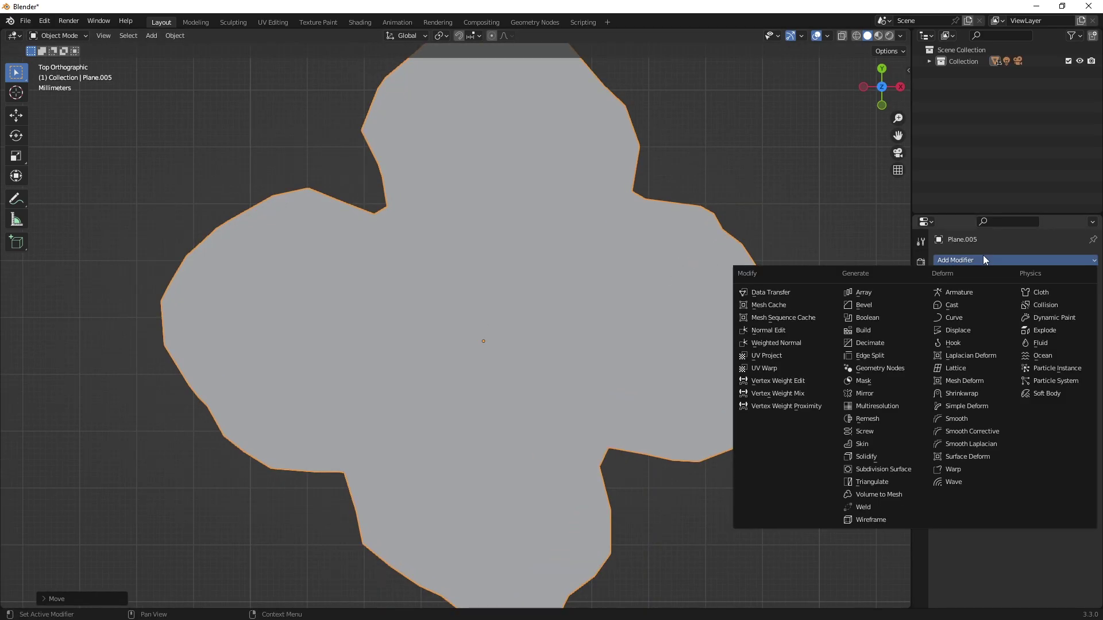
{"action": "left_click", "coordinate": [887, 470]}
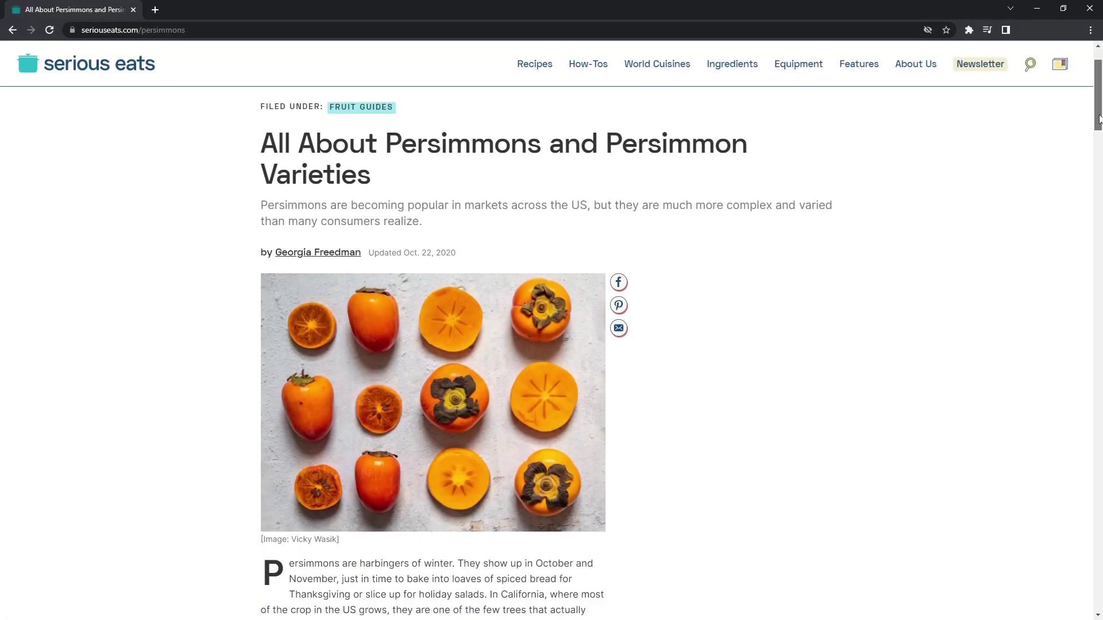
- Check the persimmon reference article, then cut slits with the Knife tool, one into the leaf mesh's right lobe and two into its lower lobe
{"action": "left_click_drag", "start_coordinate": [1098, 119], "coordinate": [1096, 136]}
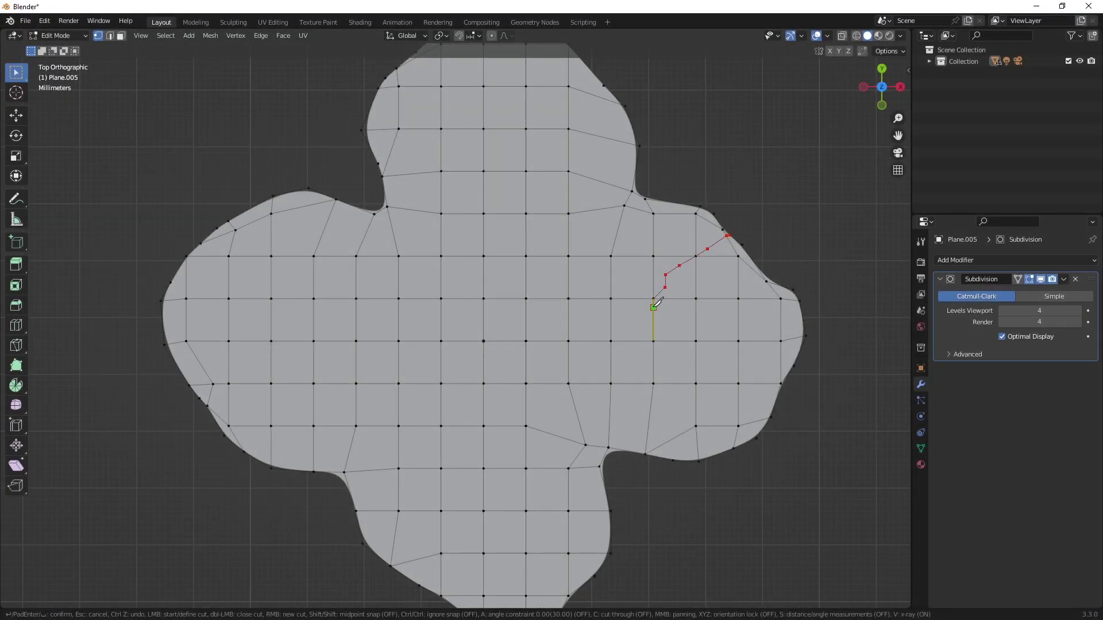
{"action": "key", "text": "Return"}
{"action": "key", "text": "k"}
{"action": "middle_click_drag", "start_coordinate": [608, 542], "coordinate": [650, 320], "text": "shift"}
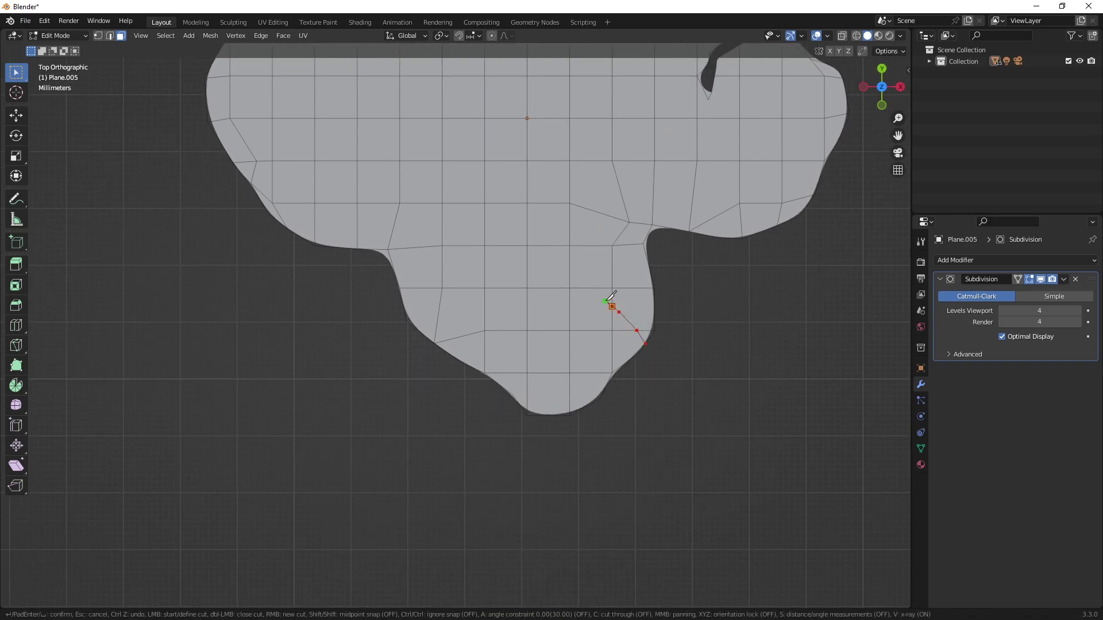
{"action": "key", "text": "Return"}
{"action": "key", "text": "k"}
{"action": "mouse_move", "coordinate": [610, 379]}
{"action": "left_mouse_down"}
{"action": "mouse_move", "coordinate": [557, 317]}
{"action": "mouse_move", "coordinate": [547, 277]}
{"action": "mouse_move", "coordinate": [511, 288]}
{"action": "left_mouse_up"}
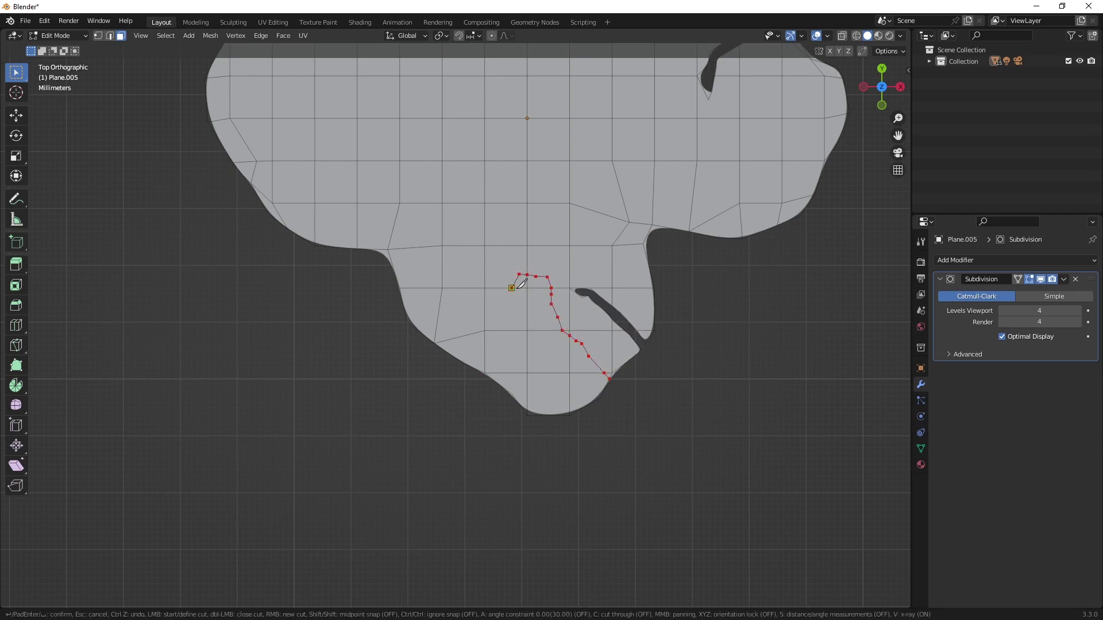
{"action": "left_click_drag", "start_coordinate": [561, 325], "coordinate": [610, 380]}
{"action": "key", "text": "Return"}
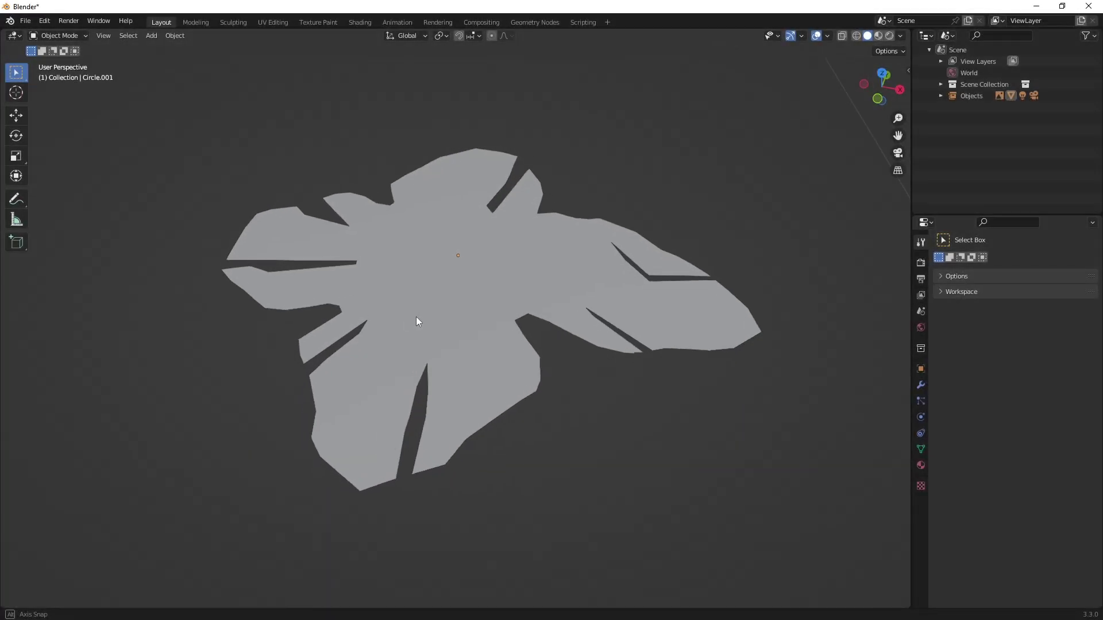
- Raise the leaf mesh's central vertices along Z and shift vertices beside the raised centre about 0.0019 m along X
{"action": "middle_click_drag", "start_coordinate": [416, 317], "coordinate": [492, 315]}
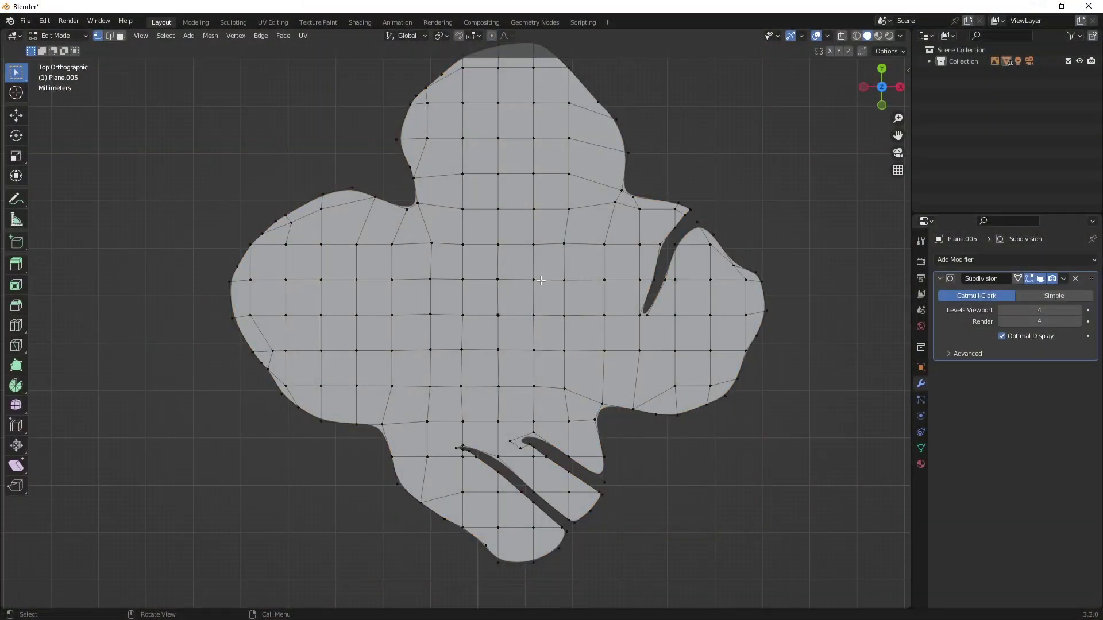
{"action": "middle_click_drag", "start_coordinate": [569, 388], "coordinate": [562, 280]}
{"action": "key", "text": "Tab"}
{"action": "key", "text": "Tab"}
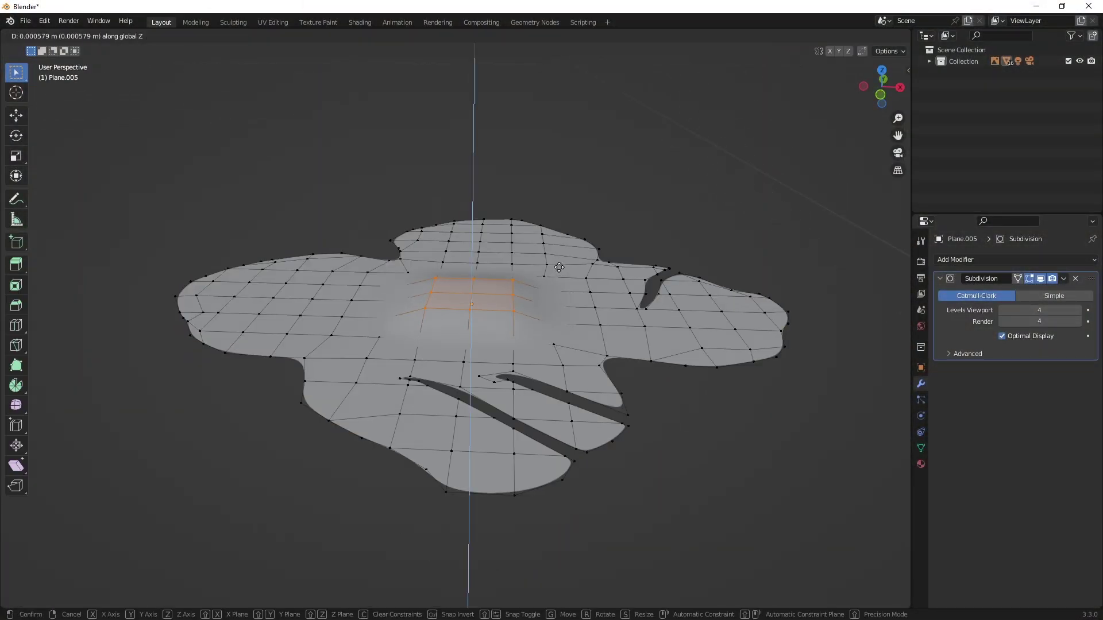
{"action": "key", "text": "KP_7"}
{"action": "key", "text": "g"}
{"action": "key", "text": "x"}
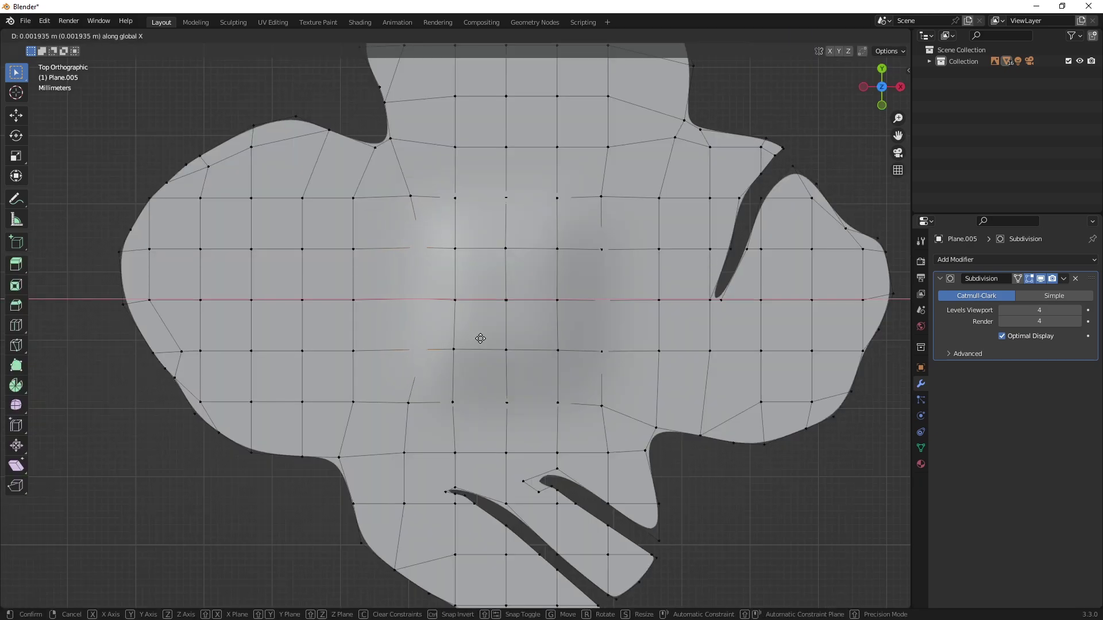
{"action": "left_click", "coordinate": [480, 339]}
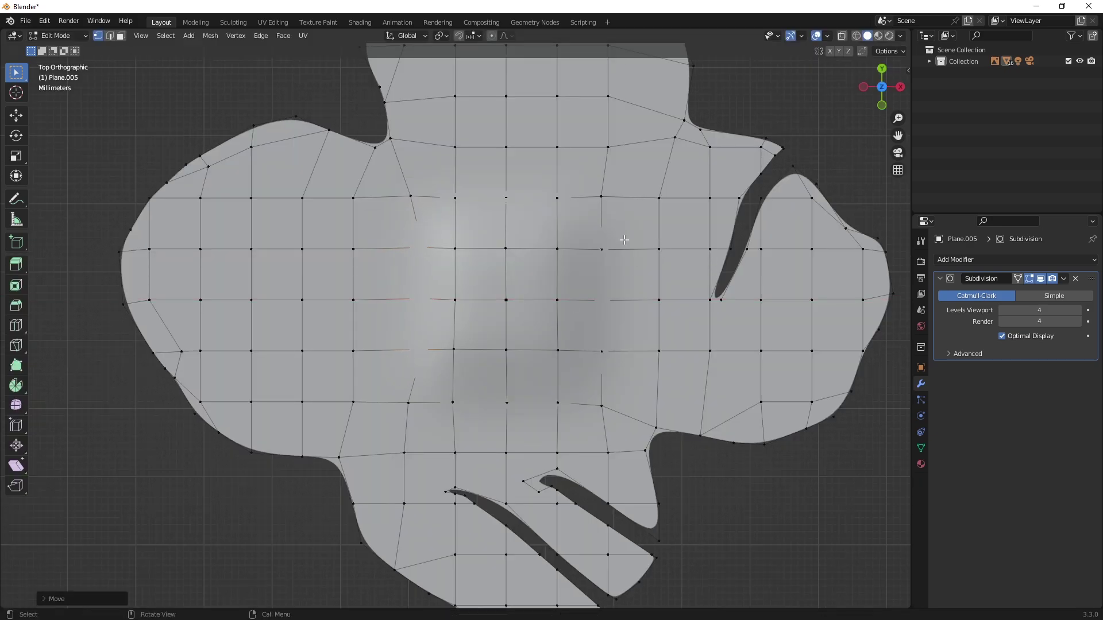
- Slide the lower edge row of the raised centre inward and move its upper row along Y
{"action": "key", "text": "g"}
{"action": "key", "text": "g"}
{"action": "left_click", "coordinate": [579, 413]}
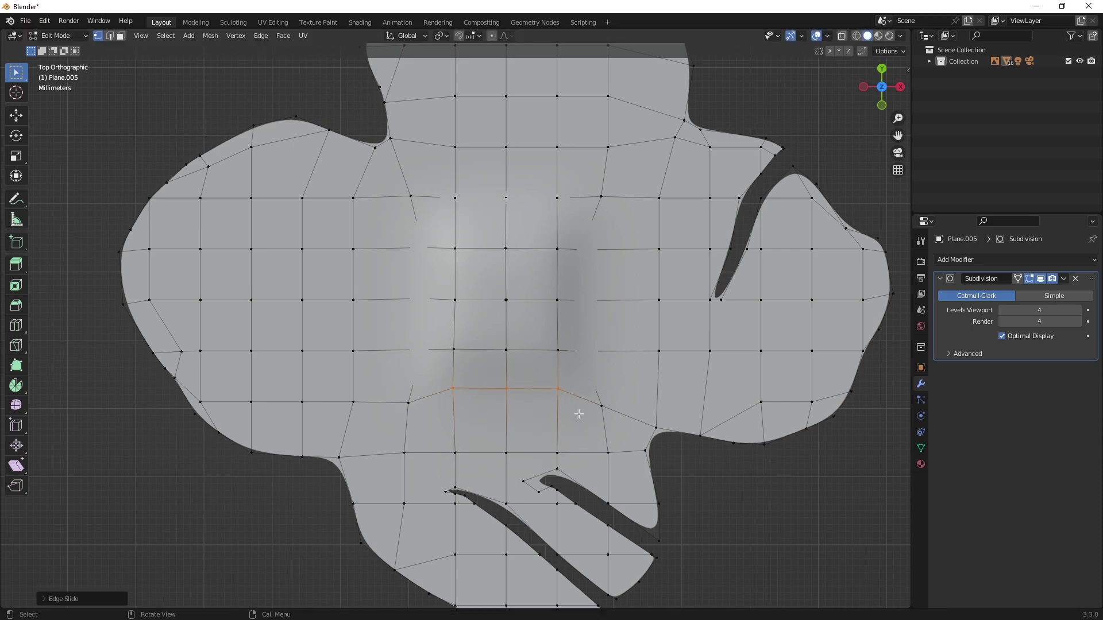
{"action": "left_click_drag", "start_coordinate": [569, 218], "coordinate": [569, 218]}
{"action": "key", "text": "g"}
{"action": "key", "text": "y"}
{"action": "left_click", "coordinate": [569, 231]}
- Move the four corner vertices of the raised centre inward to round it off, then leave Edit Mode
{"action": "left_click", "coordinate": [560, 249]}
{"action": "key", "text": "g"}
{"action": "left_click", "coordinate": [547, 259]}
{"action": "left_click", "coordinate": [451, 250]}
{"action": "key", "text": "g"}
{"action": "left_click", "coordinate": [459, 263]}
{"action": "left_click", "coordinate": [456, 340]}
{"action": "key", "text": "g"}
{"action": "left_click", "coordinate": [464, 326]}
{"action": "left_click", "coordinate": [558, 347]}
{"action": "key", "text": "g"}
{"action": "left_click", "coordinate": [549, 338]}
{"action": "left_click", "coordinate": [418, 206]}
{"action": "key", "text": "Tab"}
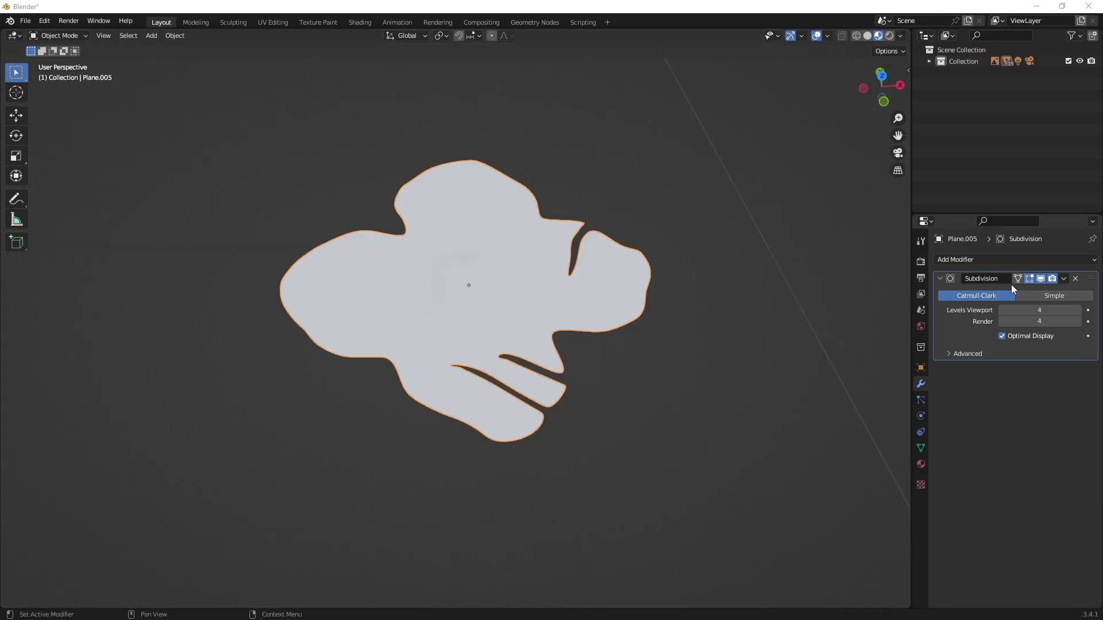
- Apply the Subdivision modifier and export the leaf mesh as an FBX file named persimmon_top.fbx
{"action": "left_click", "coordinate": [1064, 282]}
{"action": "left_click", "coordinate": [977, 293]}
{"action": "left_click", "coordinate": [25, 21]}
{"action": "mouse_move", "coordinate": [57, 188]}
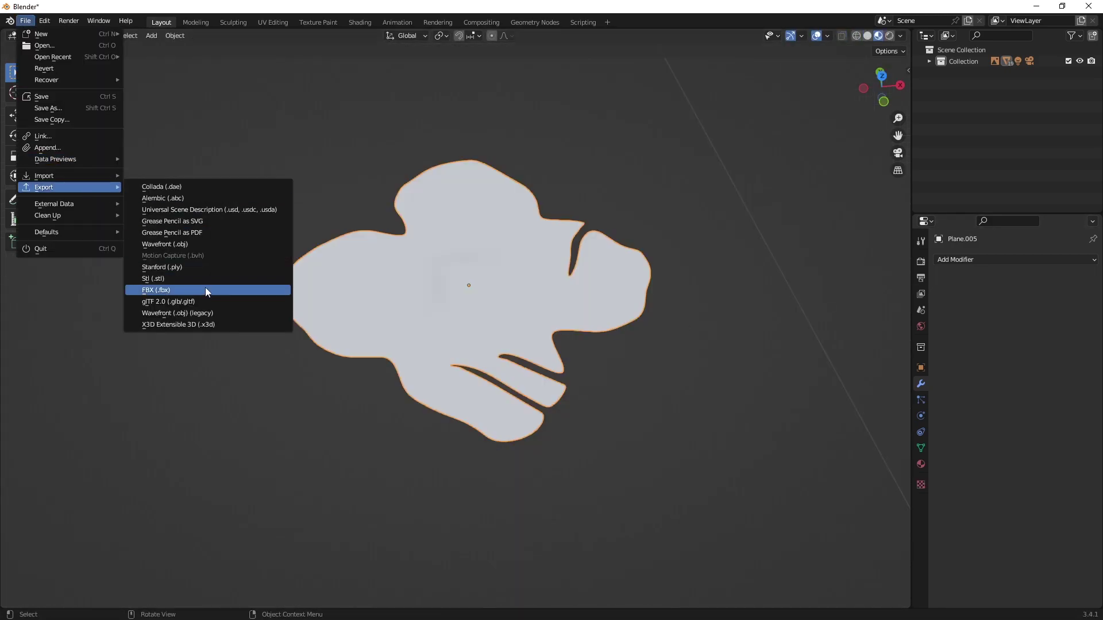
{"action": "left_click", "coordinate": [206, 290]}
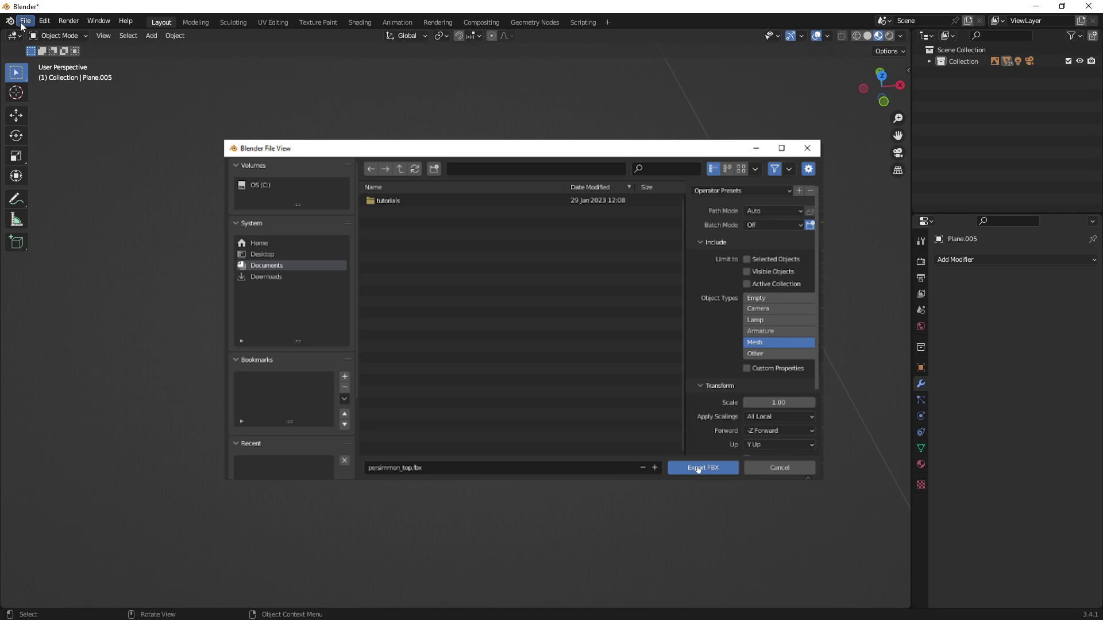
{"action": "left_click", "coordinate": [698, 468]}
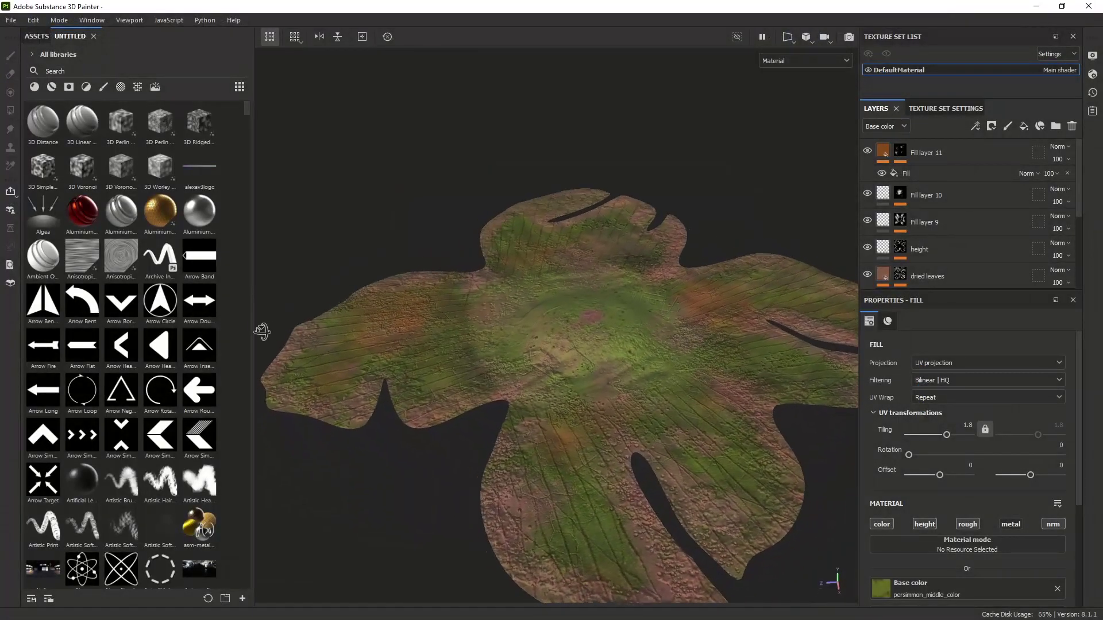
- In Substance 3D Painter, add a colour-only fill layer with base color 646B3F and name it "base color"
{"action": "mouse_move", "coordinate": [211, 340]}
{"action": "left_mouse_down", "text": "alt"}
{"action": "mouse_move", "coordinate": [0, 337]}
{"action": "mouse_move", "coordinate": [0, 351]}
{"action": "left_mouse_up", "text": "alt"}
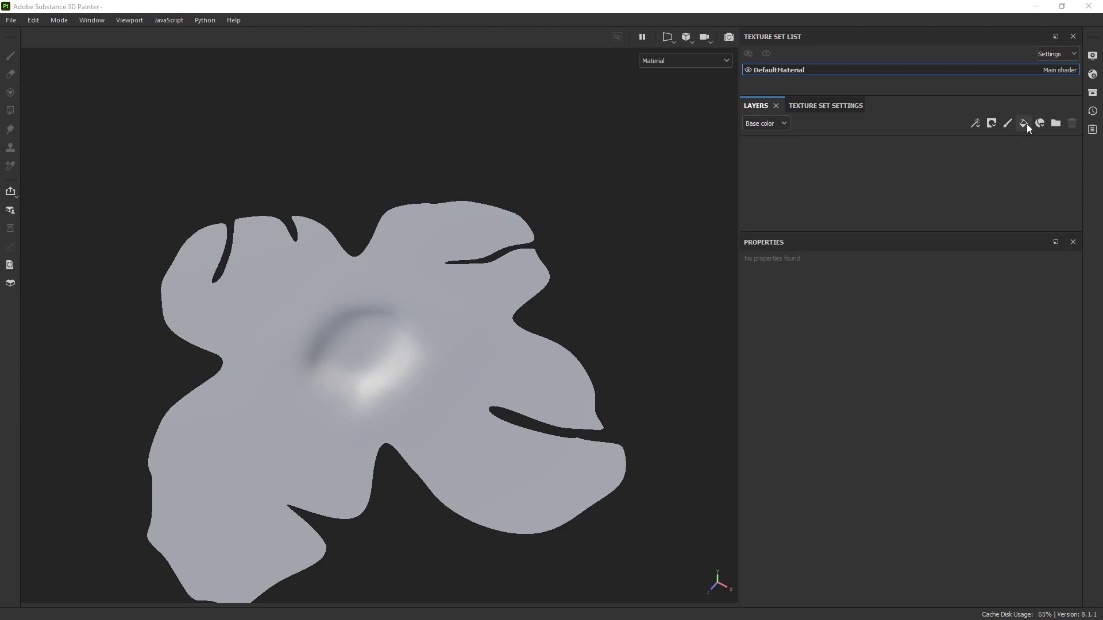
{"action": "left_click", "coordinate": [1024, 123]}
{"action": "left_click", "coordinate": [975, 123]}
{"action": "left_click", "coordinate": [991, 163]}
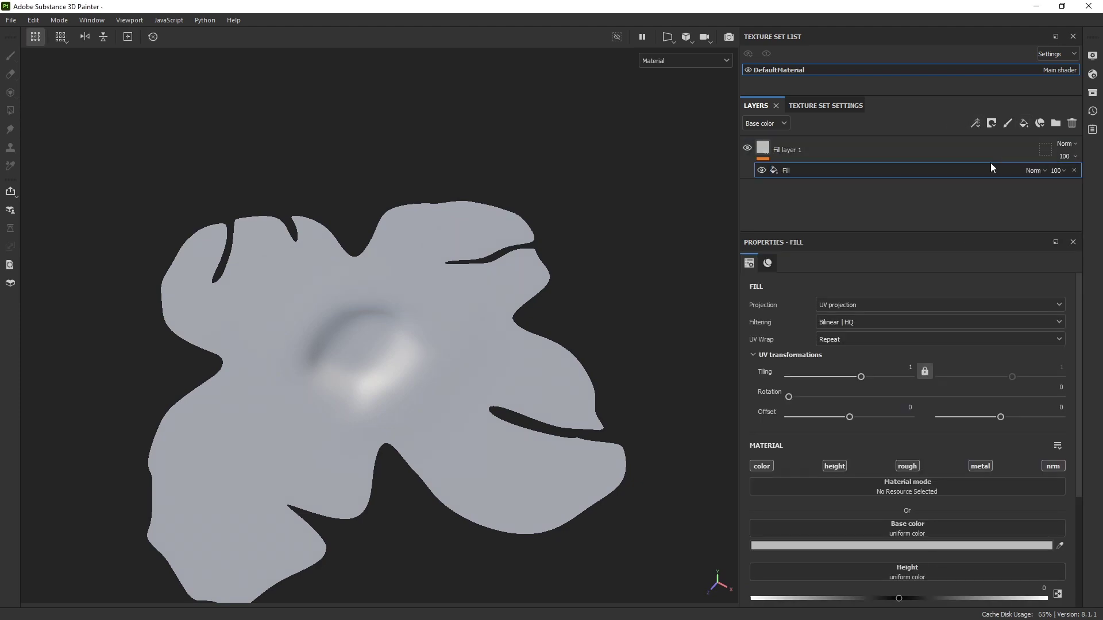
{"action": "left_click", "coordinate": [908, 466]}
{"action": "left_click", "coordinate": [915, 546]}
{"action": "type", "text": "646B3F"}
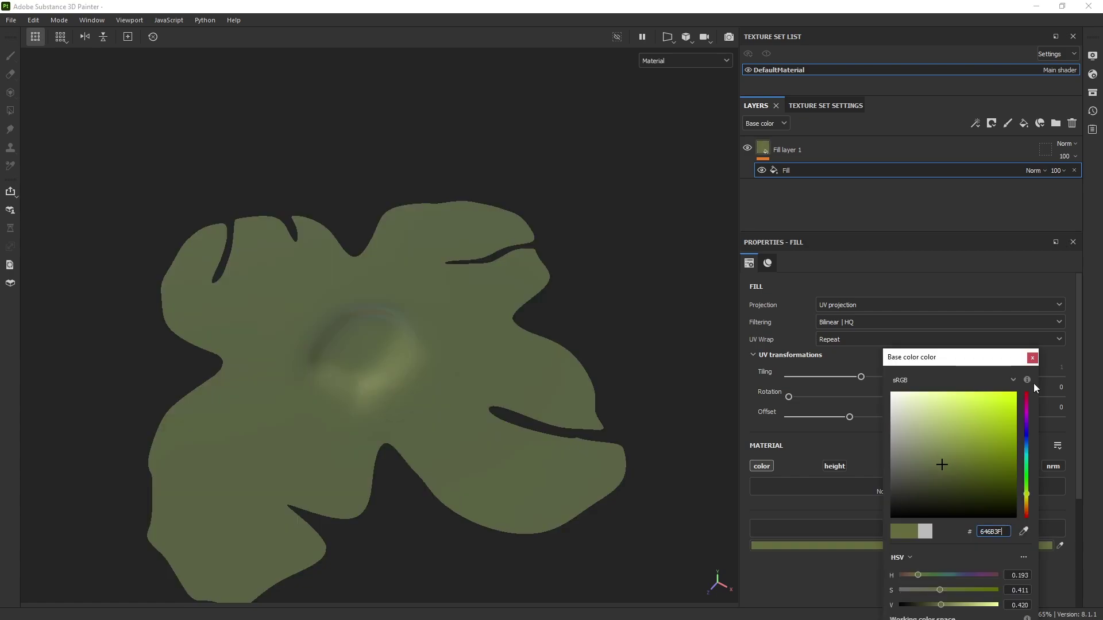
{"action": "left_click", "coordinate": [867, 209]}
{"action": "double_click", "coordinate": [788, 149]}
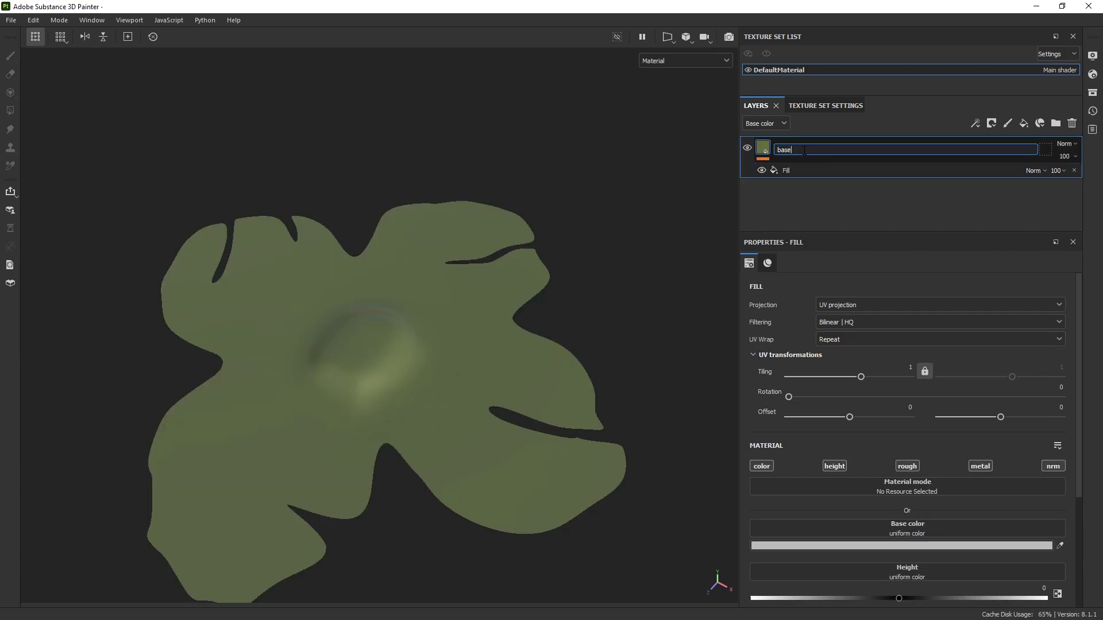
{"action": "key", "text": "Return"}
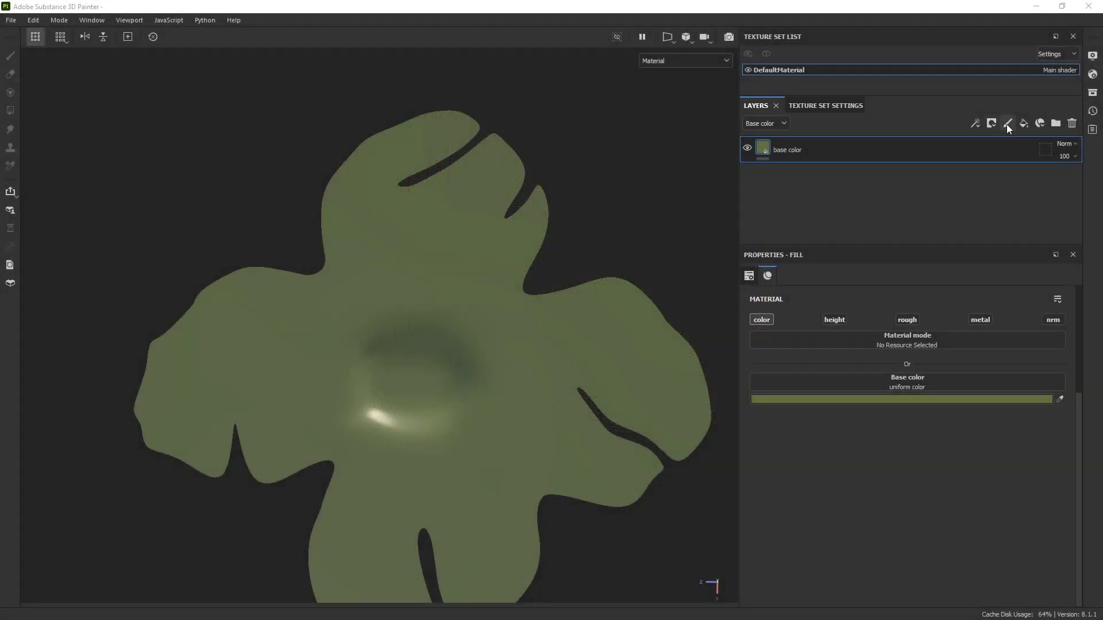
- Add a second fill layer with a Fill effect and turn off its metal channel
{"action": "left_click", "coordinate": [1024, 124]}
{"action": "left_click", "coordinate": [976, 125]}
{"action": "left_click", "coordinate": [1002, 167]}
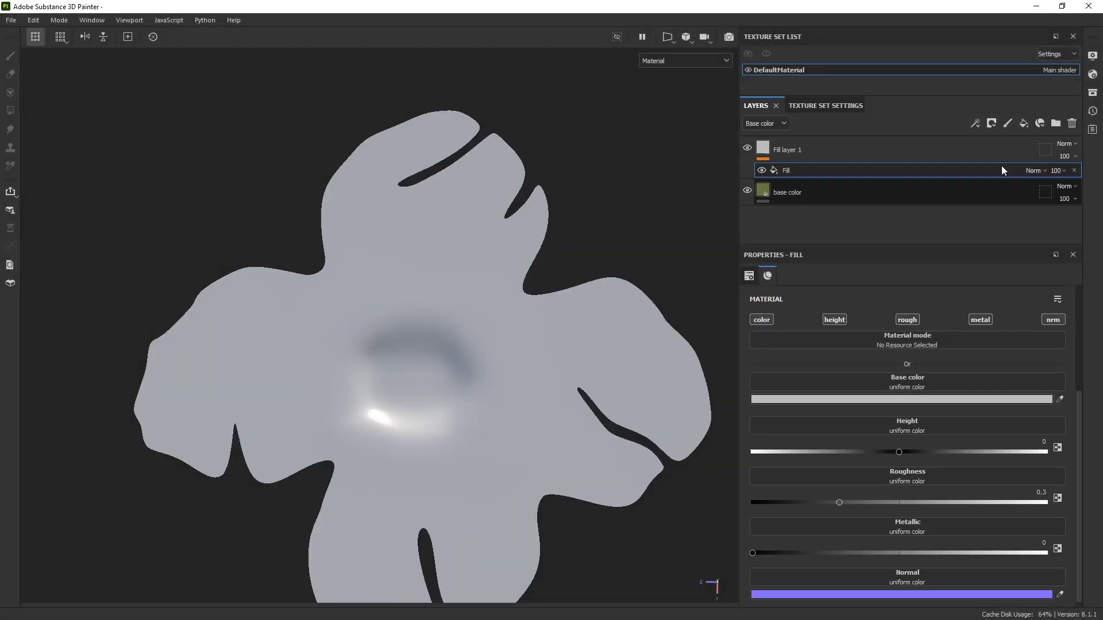
{"action": "left_click", "coordinate": [980, 319]}
- Assign persimmon_leaves_color, persimmon_leaves_height and persimmon_leaves_roughness to the fill's matching channels, and a persimmon normal texture to Normal
{"action": "left_click", "coordinate": [914, 379]}
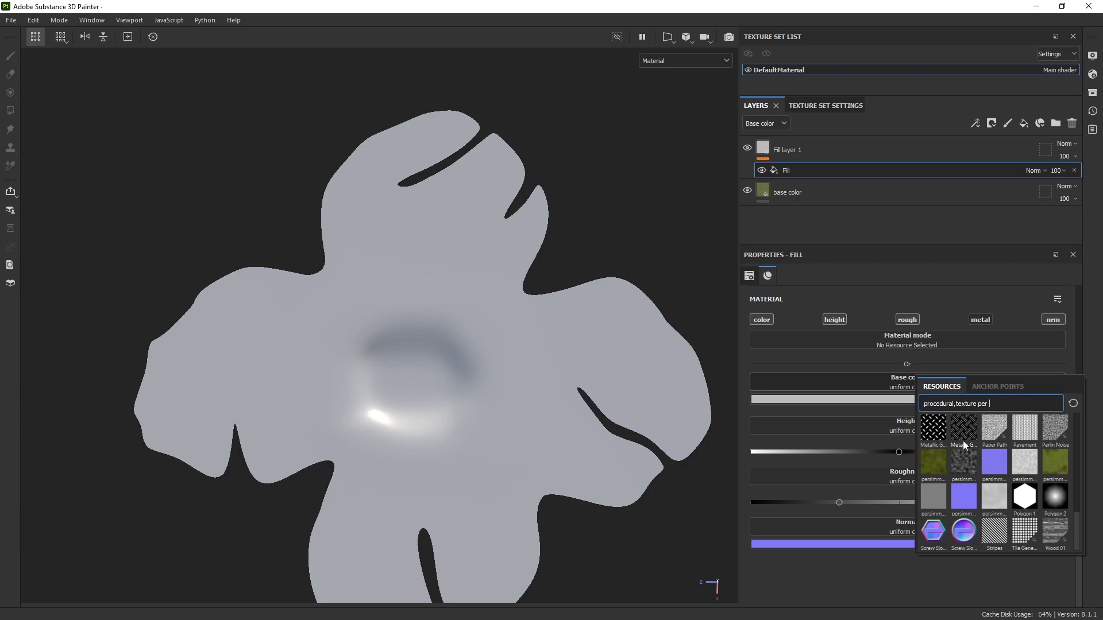
{"action": "left_click", "coordinate": [925, 423]}
{"action": "left_click", "coordinate": [922, 426]}
{"action": "left_click", "coordinate": [995, 519]}
{"action": "left_click", "coordinate": [927, 439]}
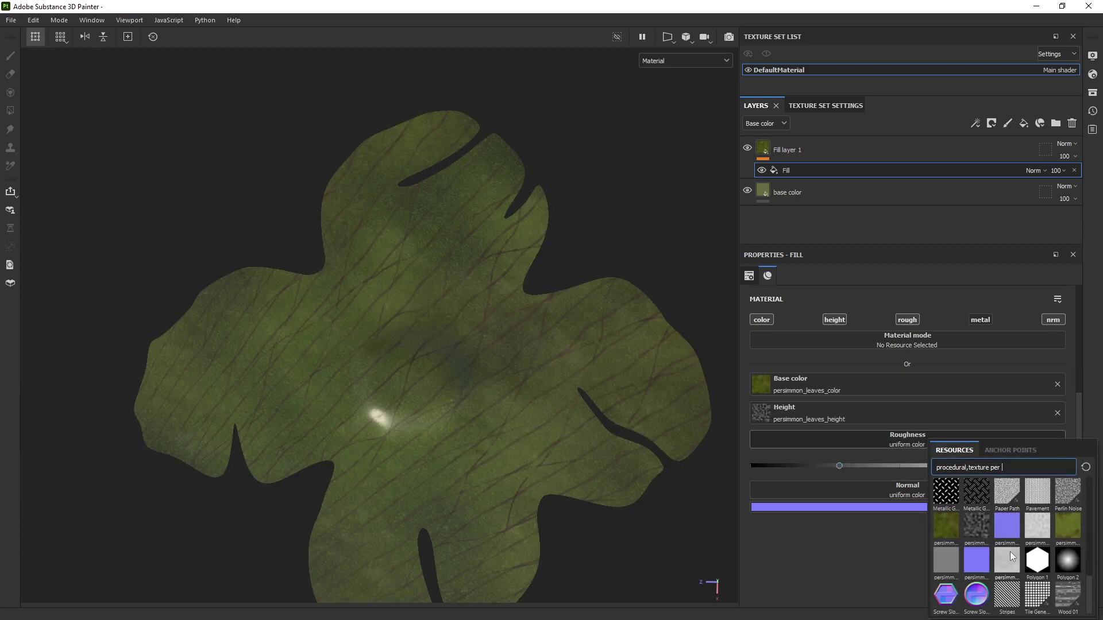
{"action": "left_click", "coordinate": [1010, 549]}
{"action": "left_click", "coordinate": [940, 469]}
{"action": "left_click", "coordinate": [984, 400]}
- Set the leaf texture fill's tiling to 1.6, rotation to 34.67 and offset to 0.33 and -0.7
{"action": "scroll", "coordinate": [922, 502], "scroll_direction": "up", "scroll_amount": 5}
{"action": "left_click_drag", "start_coordinate": [871, 390], "coordinate": [870, 430]}
{"action": "double_click", "coordinate": [905, 380]}
{"action": "type", "text": "1.6"}
{"action": "left_click_drag", "start_coordinate": [1001, 430], "coordinate": [957, 432]}
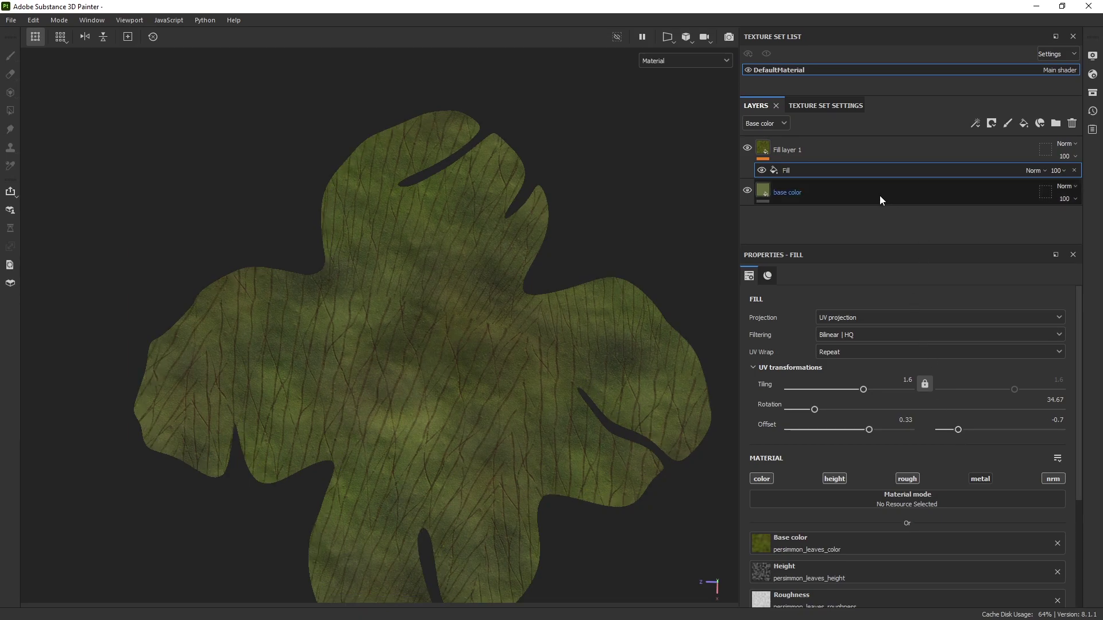
- Add a black mask with a Paint effect to the leaf texture layer and paint the upper lobe with brush size 45.68
{"action": "left_click", "coordinate": [931, 150]}
{"action": "left_click", "coordinate": [990, 123]}
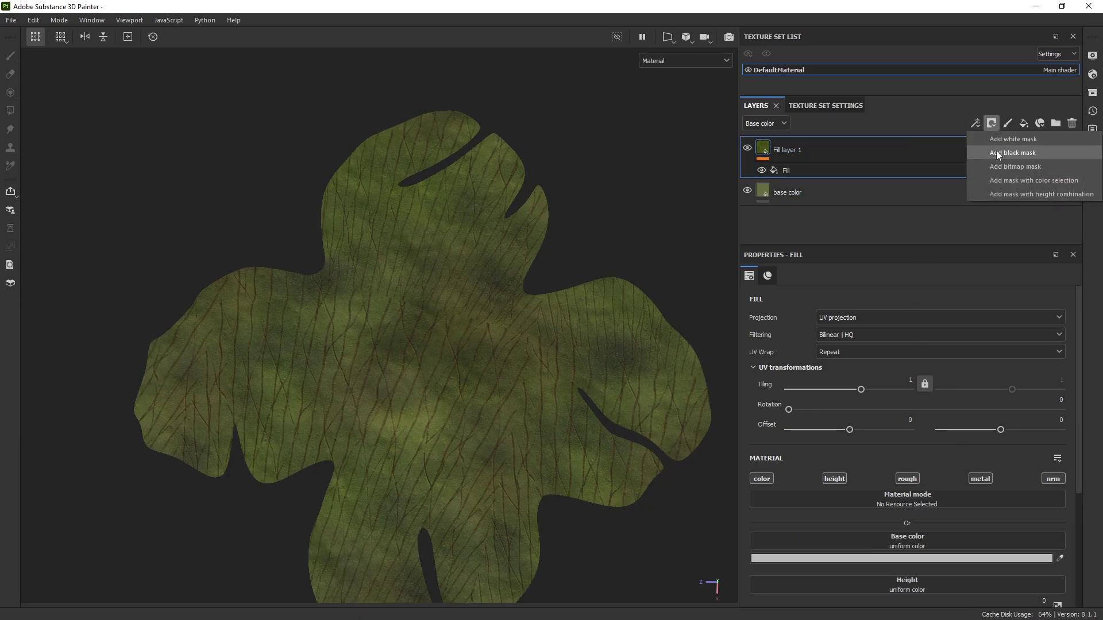
{"action": "left_click", "coordinate": [997, 153]}
{"action": "left_click", "coordinate": [1007, 123]}
{"action": "left_click", "coordinate": [991, 156]}
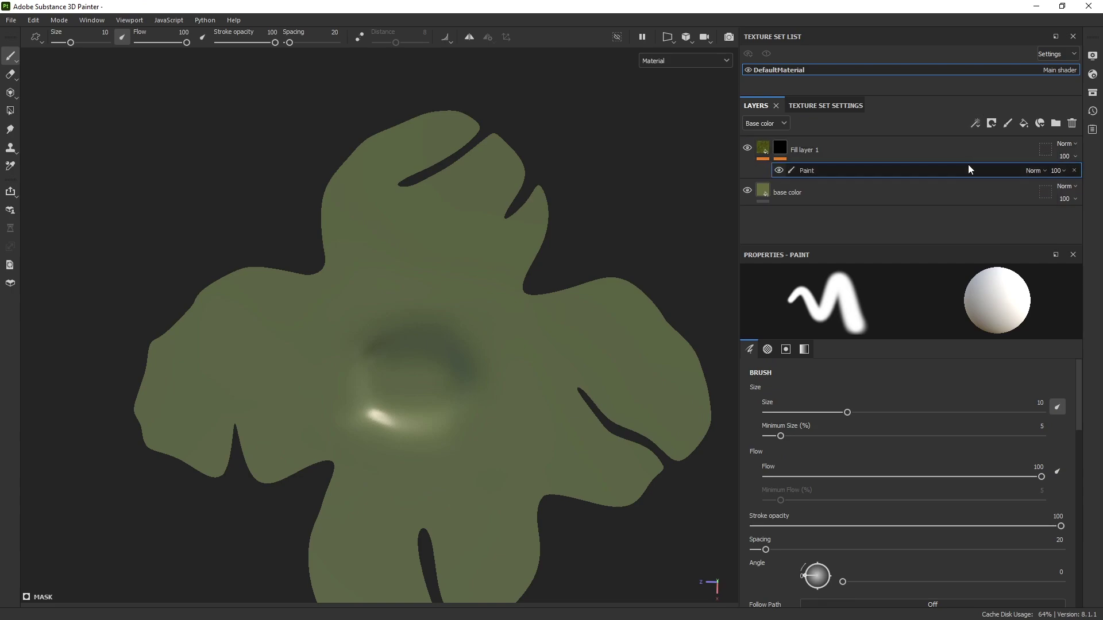
{"action": "left_click_drag", "start_coordinate": [848, 412], "coordinate": [950, 412]}
{"action": "mouse_move", "coordinate": [460, 201]}
{"action": "left_mouse_down"}
{"action": "mouse_move", "coordinate": [431, 167]}
{"action": "mouse_move", "coordinate": [505, 242]}
{"action": "mouse_move", "coordinate": [325, 209]}
{"action": "mouse_move", "coordinate": [365, 246]}
{"action": "mouse_move", "coordinate": [486, 253]}
{"action": "left_mouse_up"}
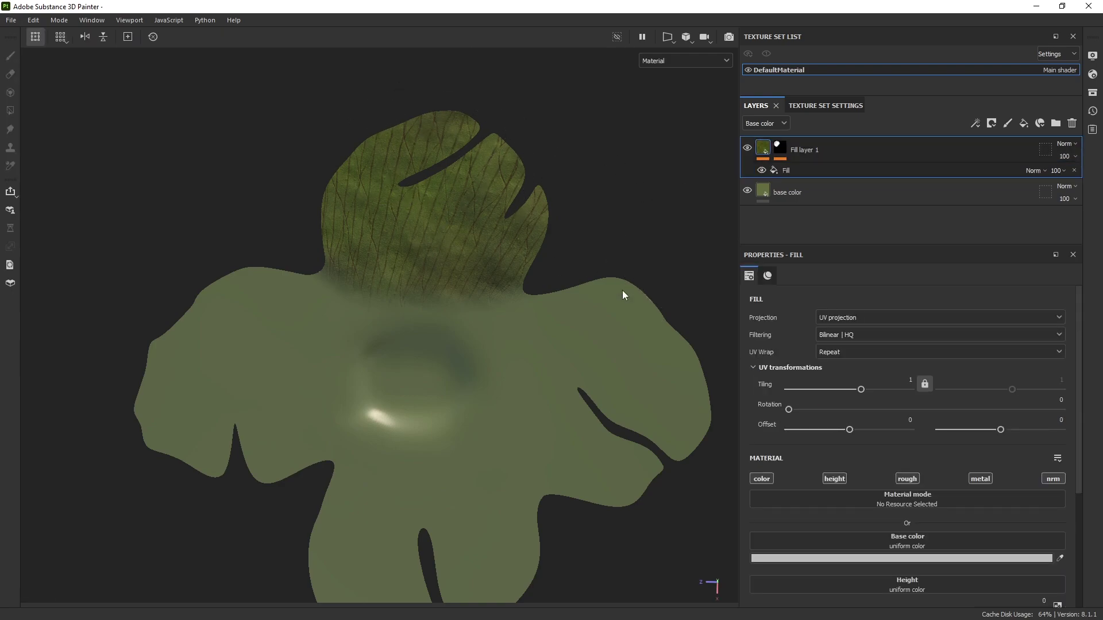
- Add another leaf texture fill layer with a black mask and paint its mask over another lobe
{"action": "mouse_move", "coordinate": [623, 293]}
{"action": "left_mouse_down", "text": "alt"}
{"action": "mouse_move", "coordinate": [433, 313]}
{"action": "mouse_move", "coordinate": [613, 386]}
{"action": "mouse_move", "coordinate": [575, 327]}
{"action": "left_mouse_up", "text": "alt"}
{"action": "left_click", "coordinate": [1023, 123]}
{"action": "left_click", "coordinate": [991, 123]}
{"action": "left_click", "coordinate": [1001, 146]}
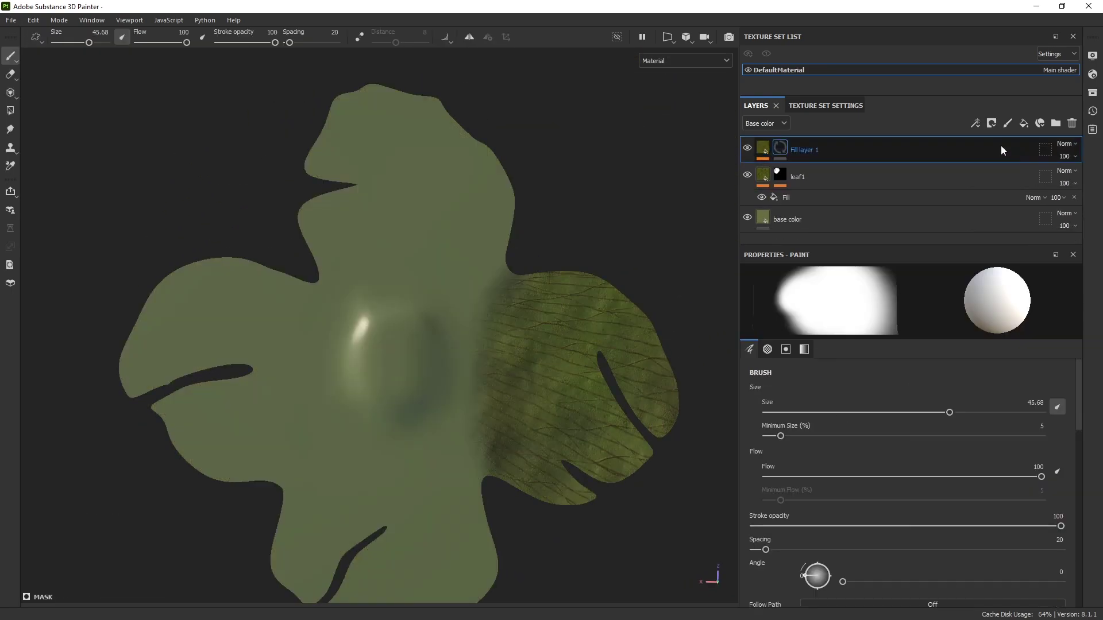
{"action": "left_click", "coordinate": [975, 123]}
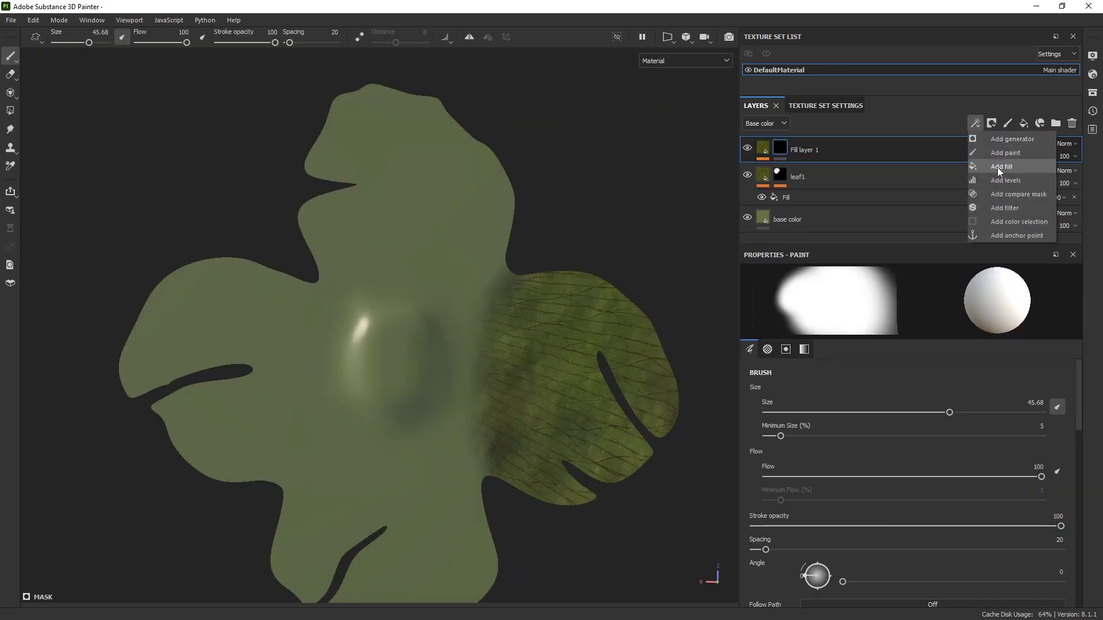
{"action": "left_click", "coordinate": [997, 168]}
{"action": "mouse_move", "coordinate": [461, 254]}
{"action": "left_mouse_down"}
{"action": "mouse_move", "coordinate": [345, 110]}
{"action": "mouse_move", "coordinate": [524, 160]}
{"action": "mouse_move", "coordinate": [330, 224]}
{"action": "mouse_move", "coordinate": [511, 238]}
{"action": "left_mouse_up"}
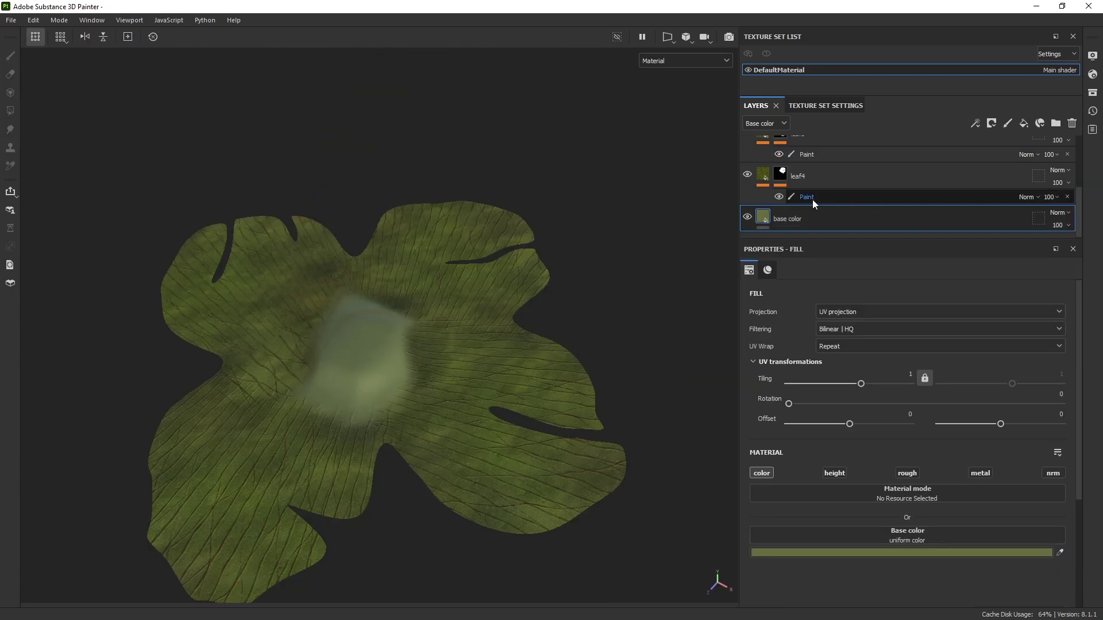
- Toggle the visibility of the leaf4 and leaf3 layers to compare what each one covers
{"action": "left_click", "coordinate": [748, 175]}
{"action": "left_click", "coordinate": [748, 175]}
{"action": "scroll", "coordinate": [750, 179], "scroll_direction": "up", "scroll_amount": 1}
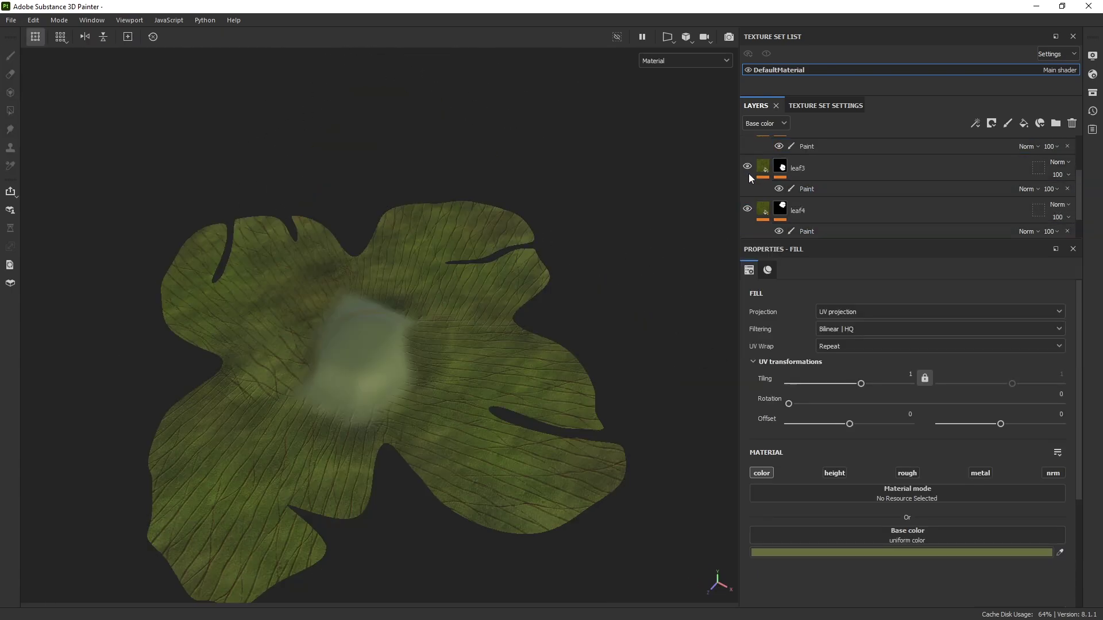
{"action": "left_click", "coordinate": [750, 171]}
{"action": "left_click", "coordinate": [750, 171]}
{"action": "scroll", "coordinate": [753, 170], "scroll_direction": "up", "scroll_amount": 1}
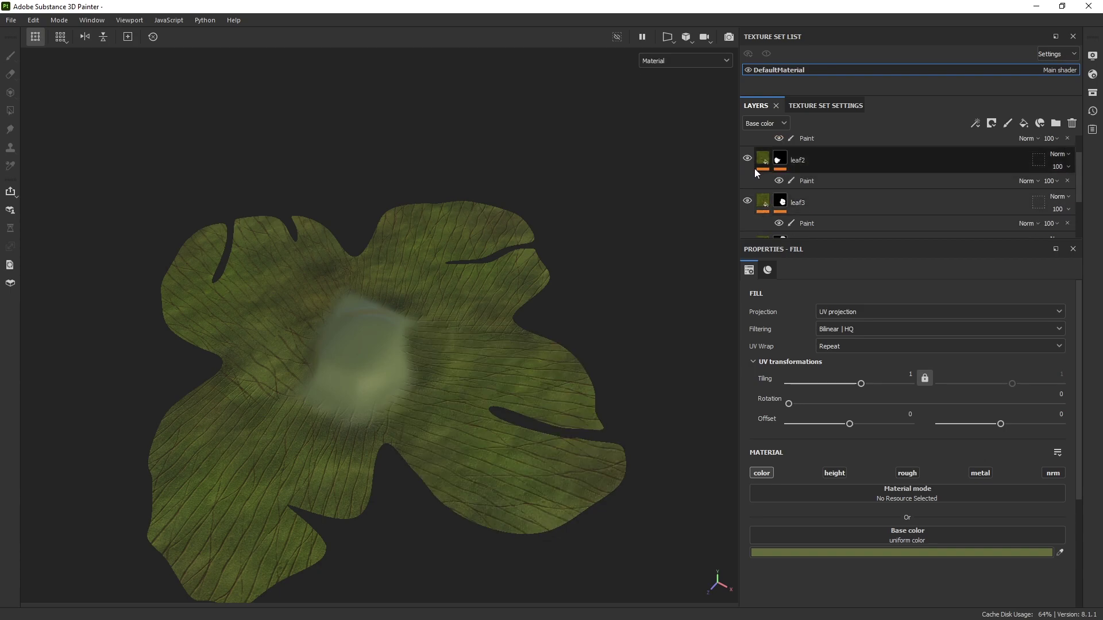
- Toggle the visibility of the leaf2 and leaf1 layers to compare what each one covers
{"action": "left_click", "coordinate": [750, 167]}
{"action": "left_click", "coordinate": [750, 167]}
{"action": "scroll", "coordinate": [754, 170], "scroll_direction": "down", "scroll_amount": 3}
{"action": "left_click", "coordinate": [748, 148]}
{"action": "left_click", "coordinate": [747, 147]}
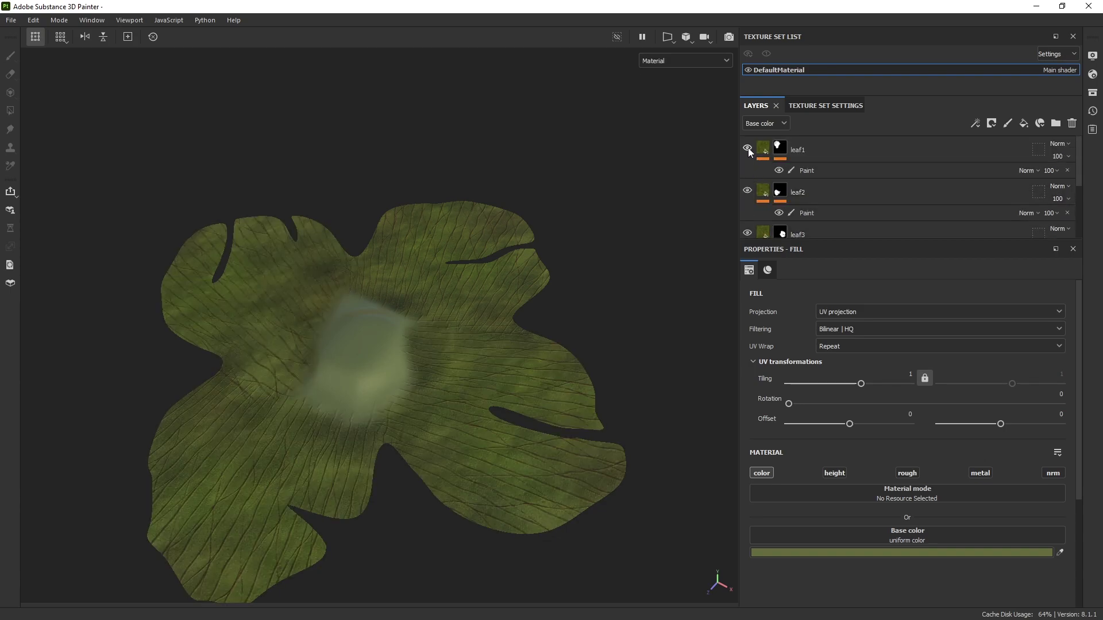
- Group the leaf layers into a folder and collapse it in the layer stack
{"action": "left_click", "coordinate": [809, 148]}
{"action": "left_click_drag", "start_coordinate": [809, 148], "coordinate": [837, 191]}
{"action": "left_click", "coordinate": [760, 148]}
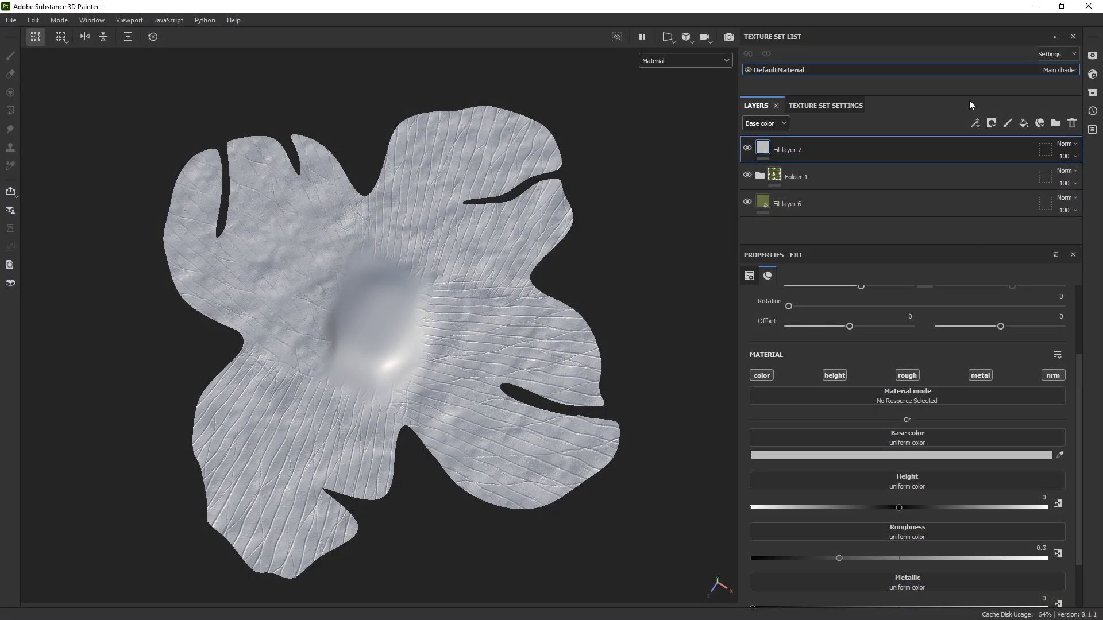
- Add a Fill effect to the new fill layer, turn off its metal channel and assign the persimmon_middle color, height, roughness and normal maps
{"action": "left_click", "coordinate": [976, 123]}
{"action": "left_click", "coordinate": [999, 150]}
{"action": "left_click", "coordinate": [980, 376]}
{"action": "left_click", "coordinate": [924, 384]}
{"action": "left_click", "coordinate": [960, 438]}
{"action": "left_click", "coordinate": [947, 406]}
{"action": "left_click", "coordinate": [981, 458]}
{"action": "left_click", "coordinate": [918, 443]}
{"action": "left_click", "coordinate": [945, 467]}
{"action": "type", "text": "per"}
{"action": "left_click", "coordinate": [981, 437]}
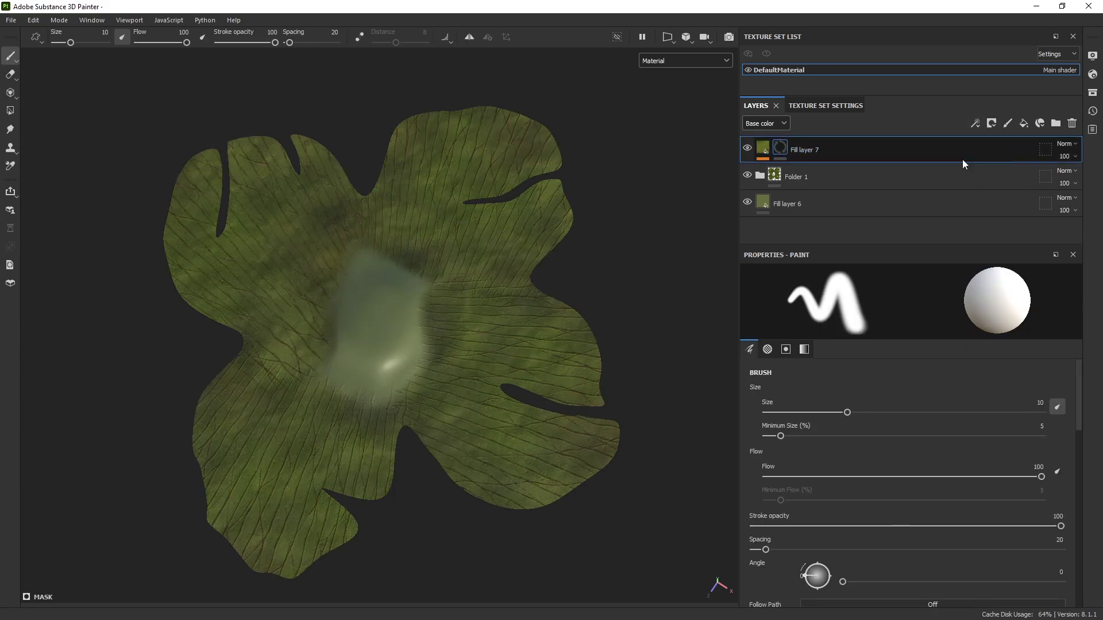
- Add a Paint effect to the black mask, paint over the leaf's centre with brush size 32.32 and set the layer's blend mode to Replace
{"action": "left_click", "coordinate": [970, 171]}
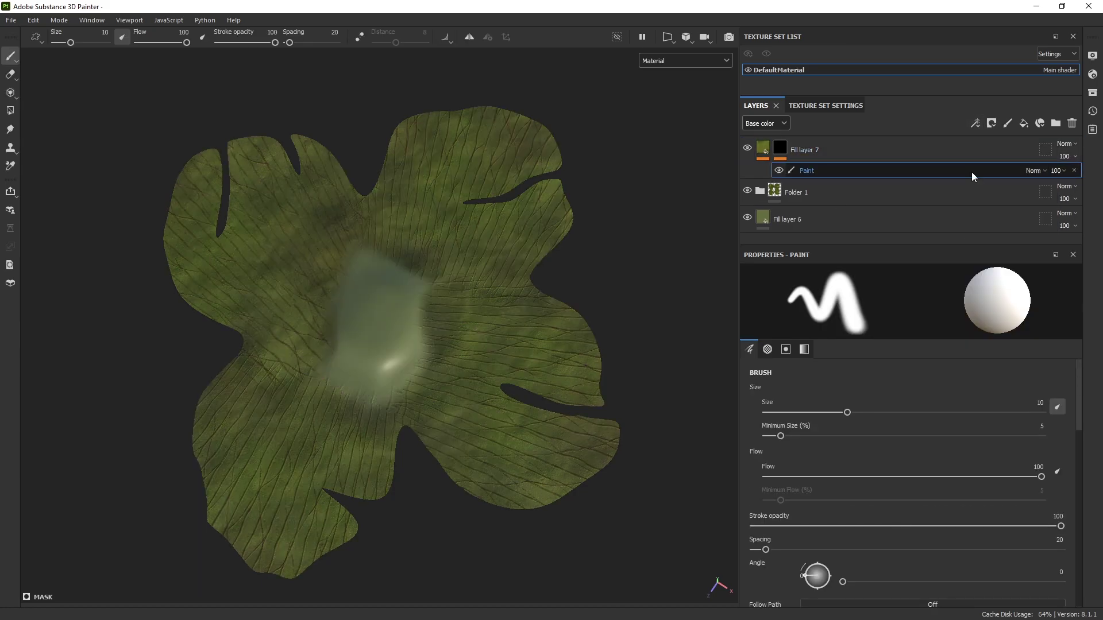
{"action": "left_click_drag", "start_coordinate": [899, 413], "coordinate": [919, 413]}
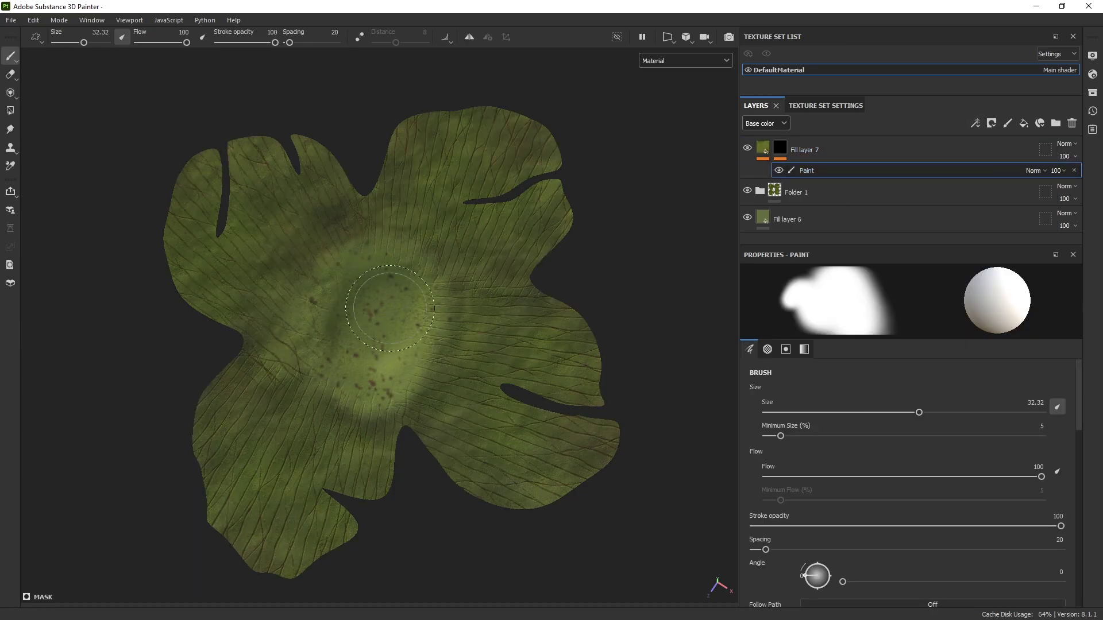
{"action": "scroll", "coordinate": [393, 328], "scroll_direction": "up", "scroll_amount": 3}
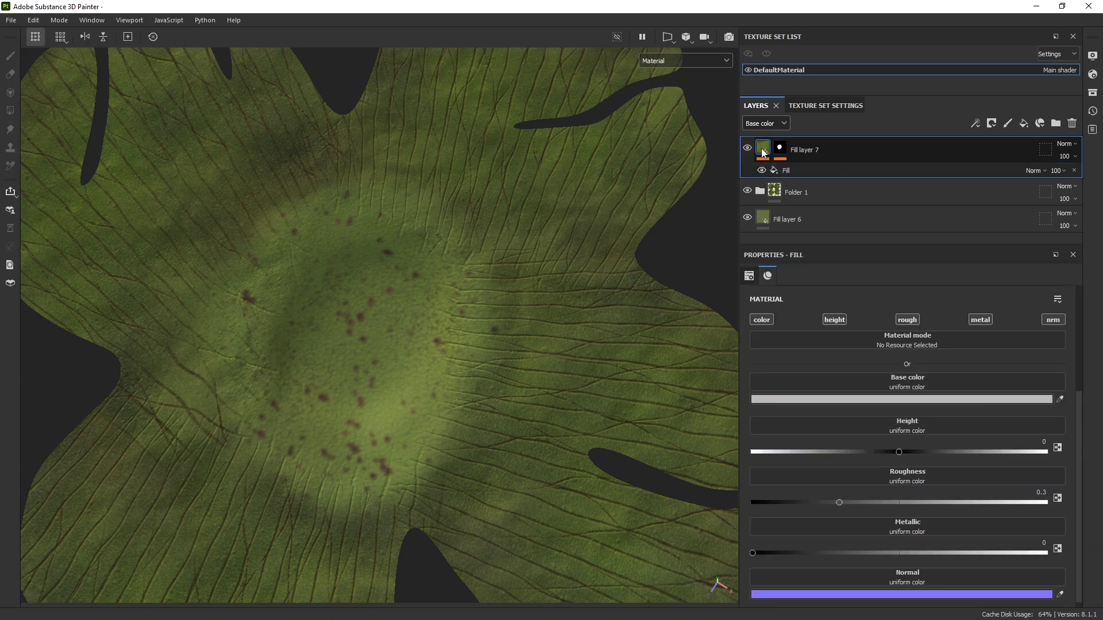
{"action": "left_click", "coordinate": [1064, 143]}
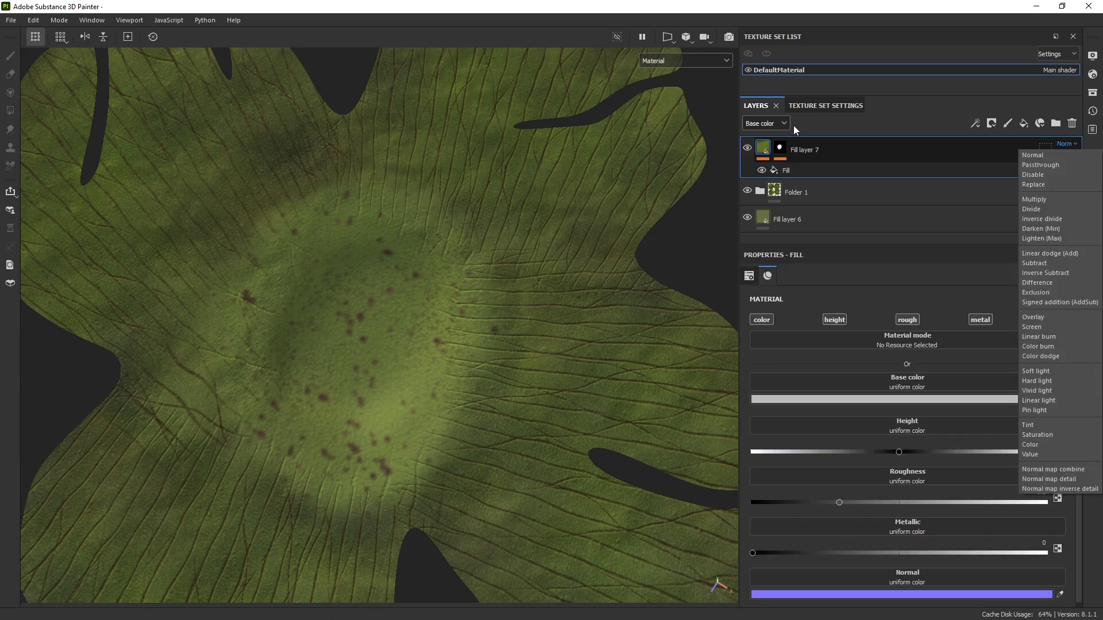
{"action": "left_click", "coordinate": [1057, 185]}
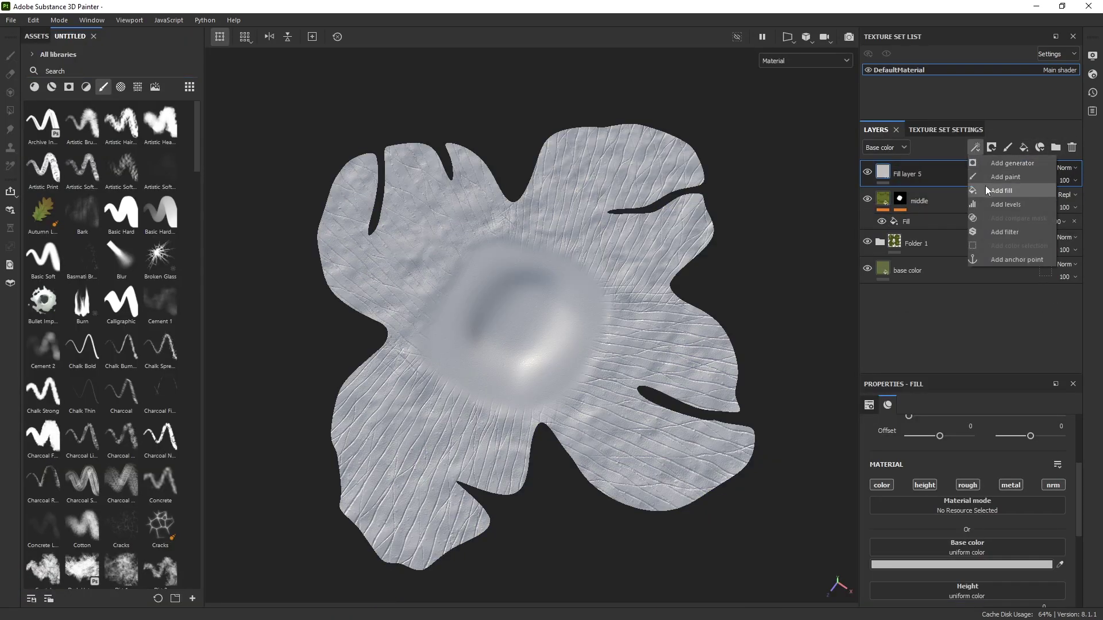
- Add a Fill effect with the Rust Fine material to the new fill layer and adjust its base color with a Levels effect
{"action": "left_click", "coordinate": [985, 185]}
{"action": "left_click", "coordinate": [973, 450]}
{"action": "left_click", "coordinate": [978, 148]}
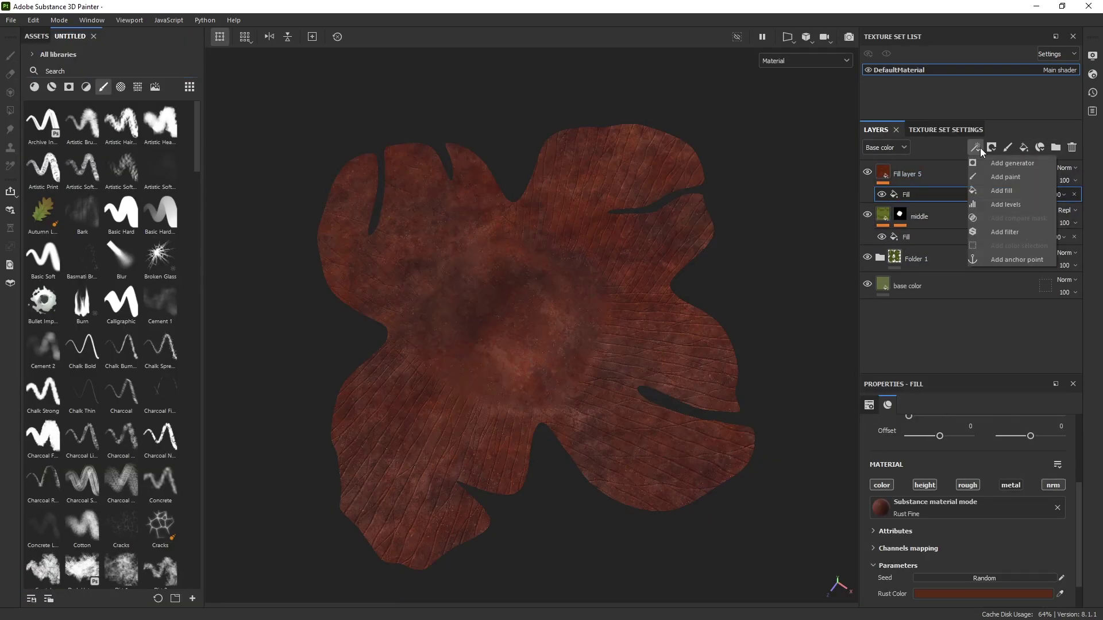
{"action": "left_click", "coordinate": [1037, 191]}
{"action": "left_click_drag", "start_coordinate": [1028, 450], "coordinate": [891, 451]}
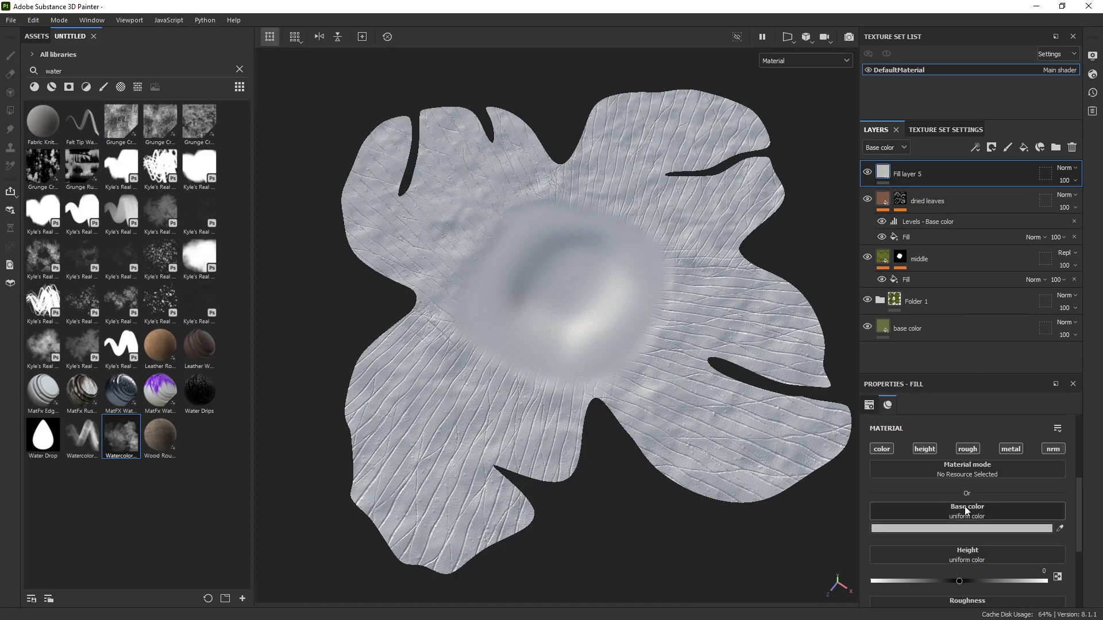
- Turn off the new fill layer's color, rough and metal channels and raise its height to 0.9870
{"action": "left_click", "coordinate": [890, 453]}
{"action": "left_click", "coordinate": [968, 449]}
{"action": "left_click", "coordinate": [1010, 449]}
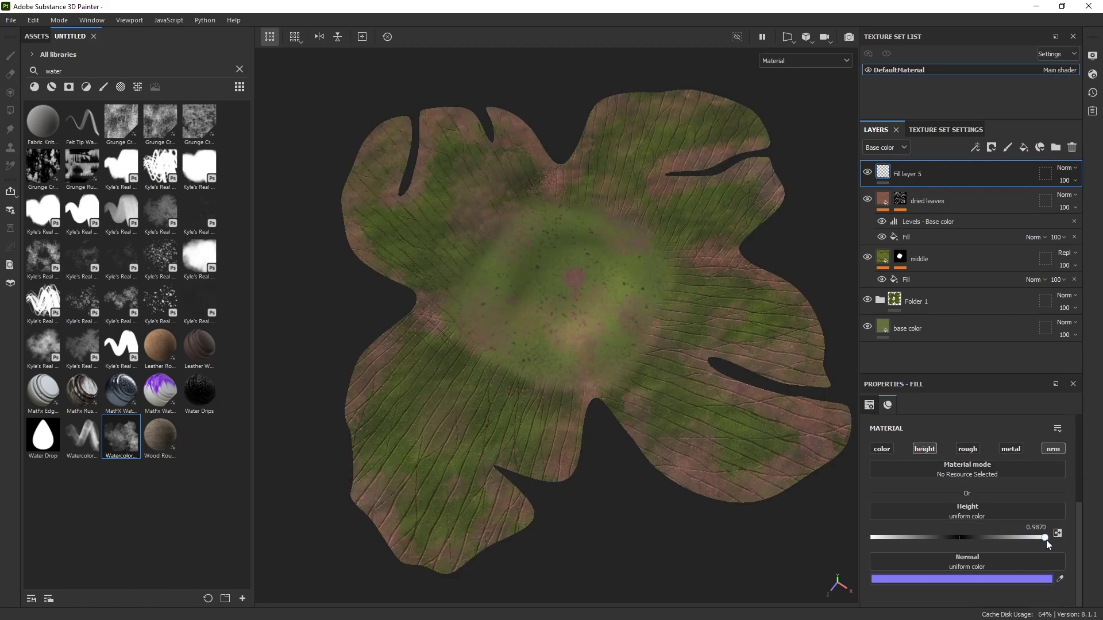
- Add a black mask with a Paint effect to the raised height layer and paint it across the leaf with the Dots brush, enlarging the brush
{"action": "left_click", "coordinate": [992, 147]}
{"action": "left_click", "coordinate": [1002, 175]}
{"action": "left_click", "coordinate": [976, 148]}
{"action": "left_click", "coordinate": [990, 180]}
{"action": "mouse_move", "coordinate": [569, 440]}
{"action": "left_mouse_down"}
{"action": "mouse_move", "coordinate": [553, 484]}
{"action": "mouse_move", "coordinate": [401, 334]}
{"action": "left_mouse_up"}
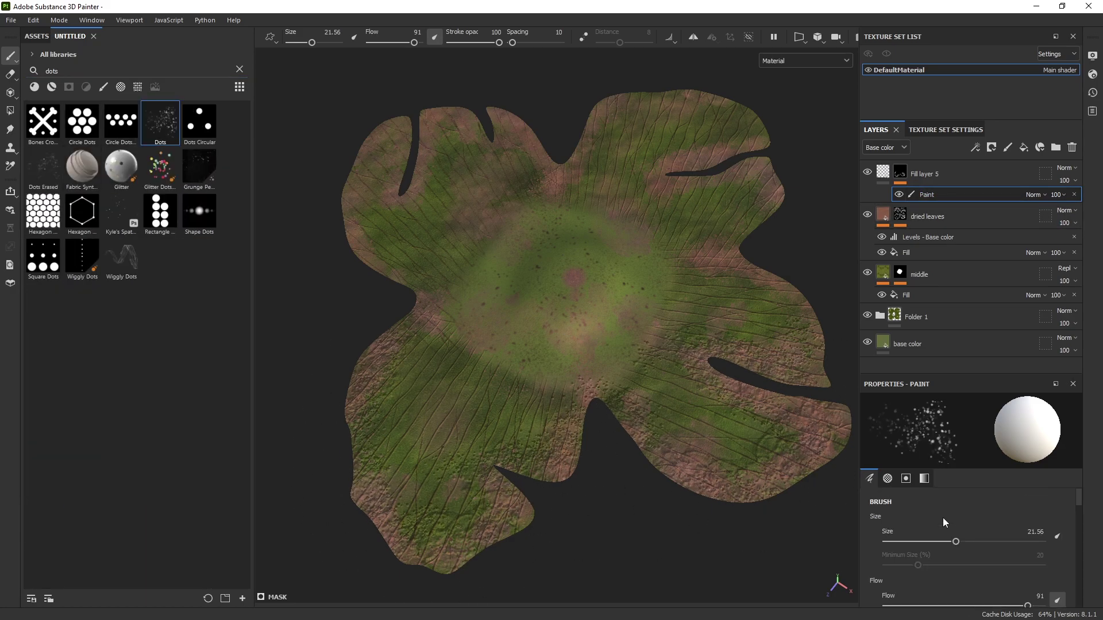
{"action": "left_click_drag", "start_coordinate": [957, 541], "coordinate": [1000, 543]}
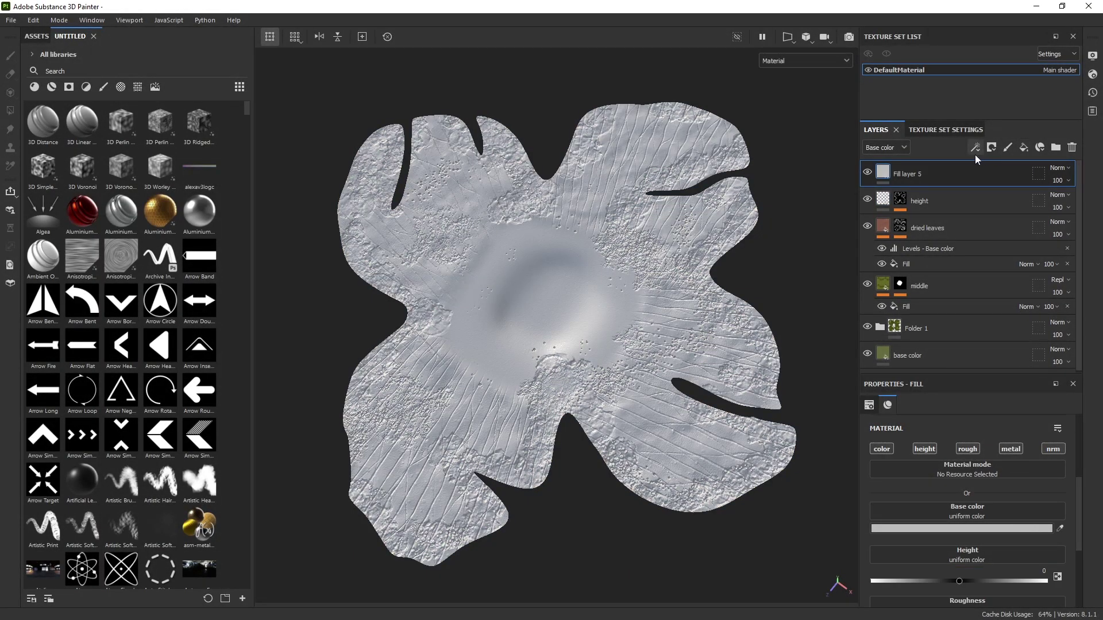
- Restrict another new fill layer to the height and normal channels and set its height to -1
{"action": "left_click", "coordinate": [890, 448]}
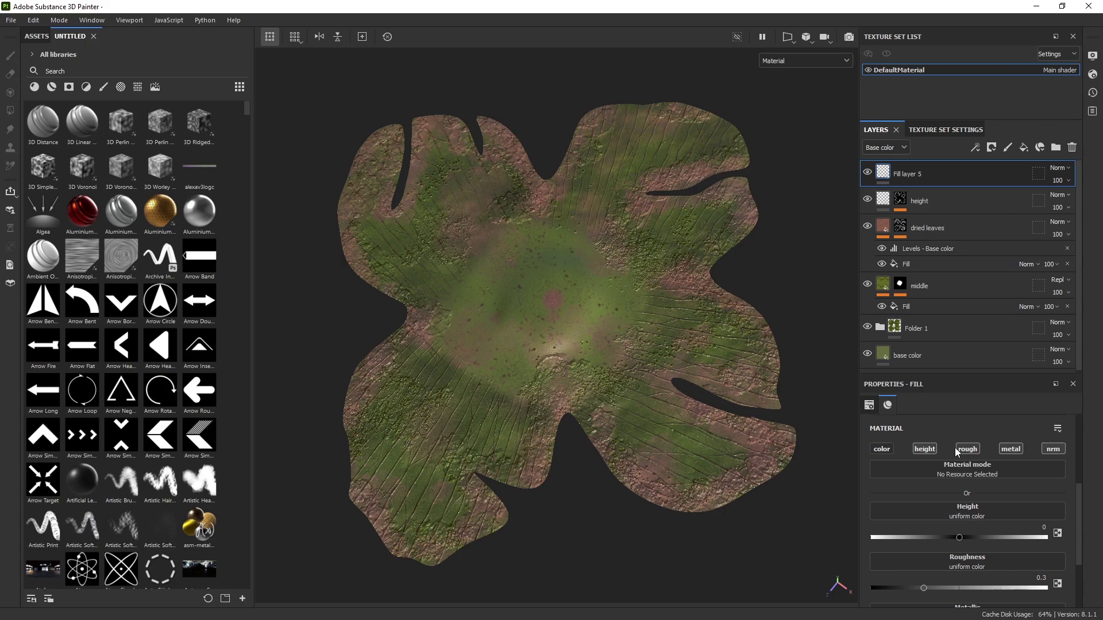
{"action": "left_click", "coordinate": [972, 450]}
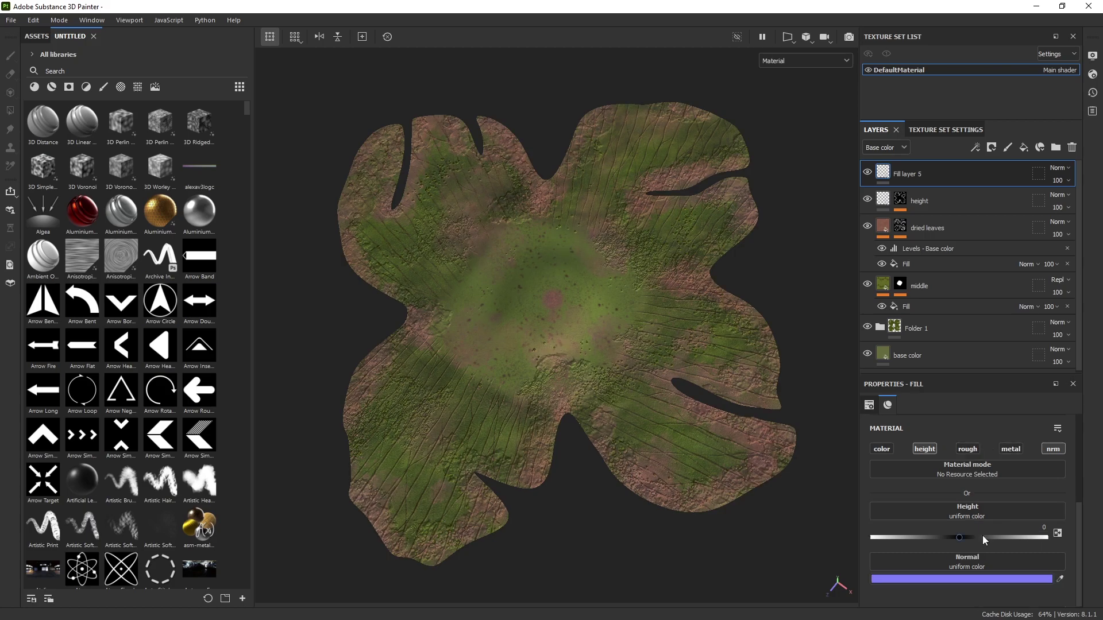
{"action": "left_click_drag", "start_coordinate": [919, 543], "coordinate": [873, 540]}
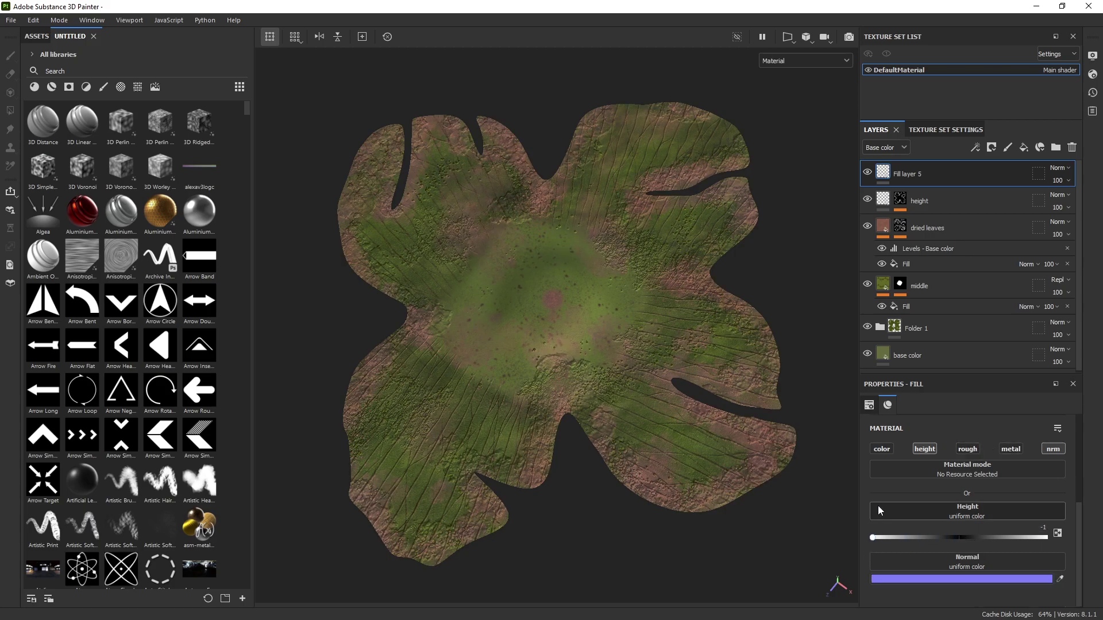
- Add a black mask with a Paint effect to the lowered height layer
{"action": "left_click", "coordinate": [991, 147]}
{"action": "left_click", "coordinate": [1000, 173]}
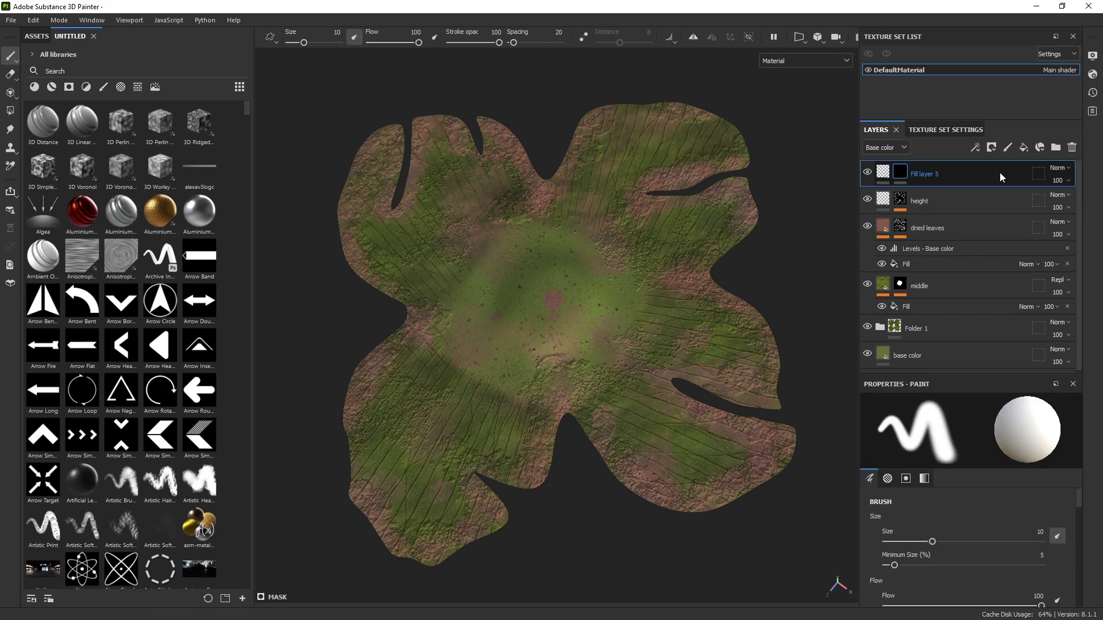
{"action": "left_click", "coordinate": [977, 148]}
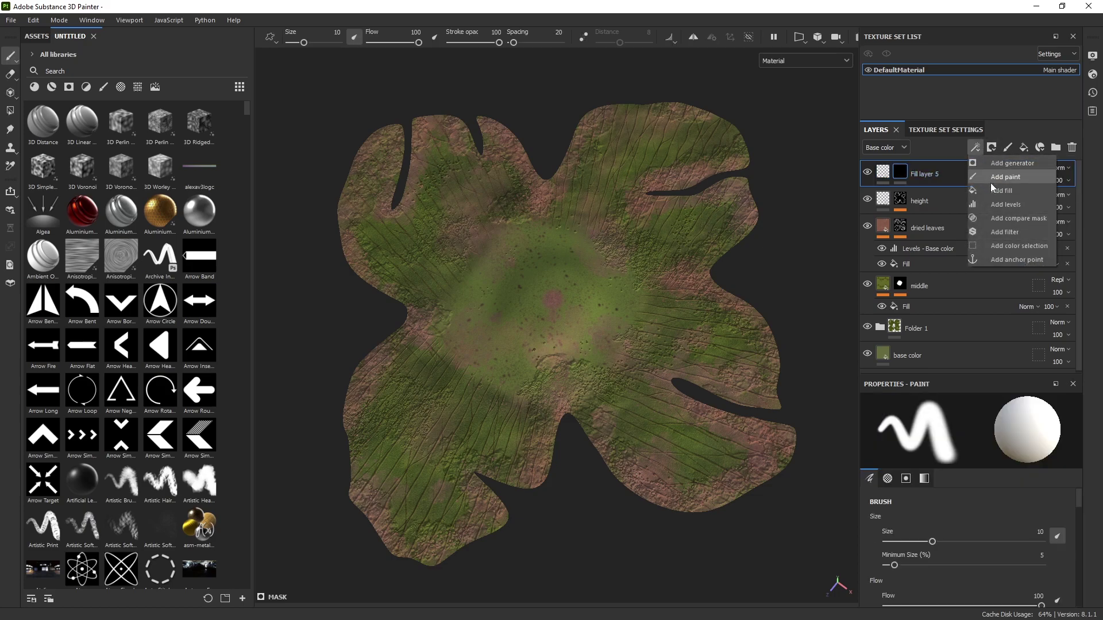
{"action": "left_click", "coordinate": [991, 181]}
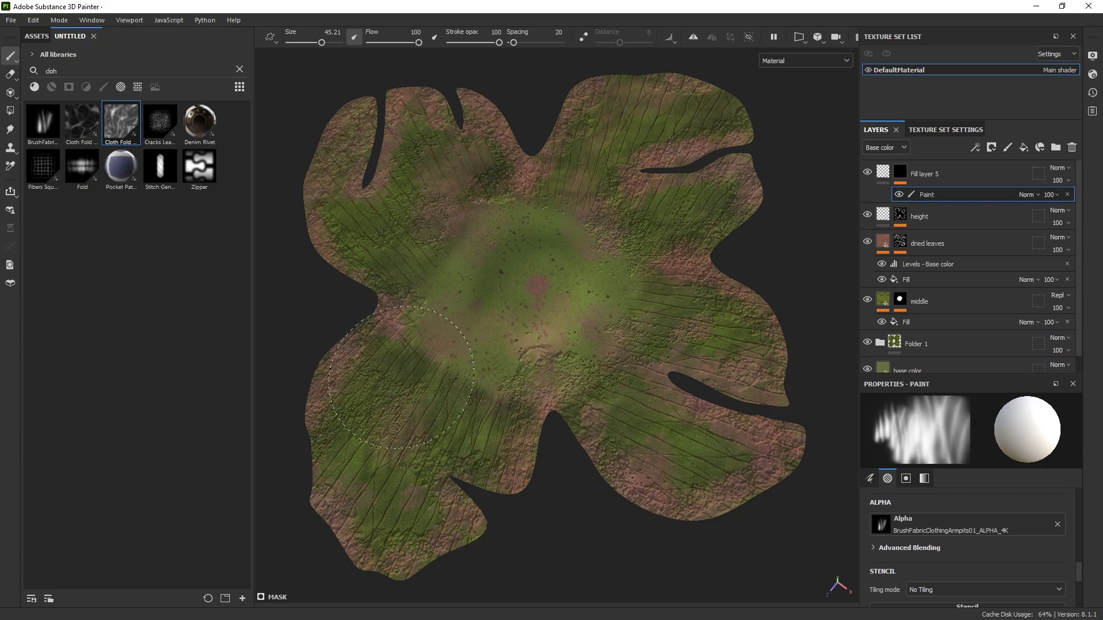
- Set the brush angle to 92 and stamp folds around the leaf's centre with the BrushFabricClothingArmpits01 alpha, adjusting the brush size from 45.21
{"action": "scroll", "coordinate": [994, 522], "scroll_direction": "up", "scroll_amount": 5}
{"action": "left_click", "coordinate": [939, 558]}
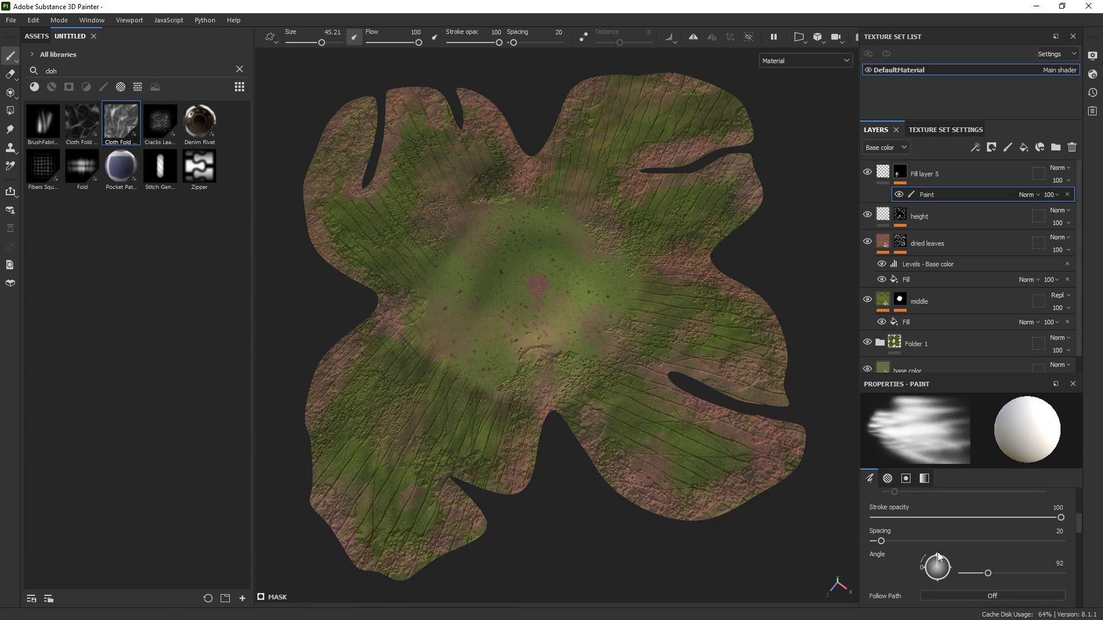
{"action": "left_click", "coordinate": [680, 319]}
{"action": "left_click", "coordinate": [551, 227]}
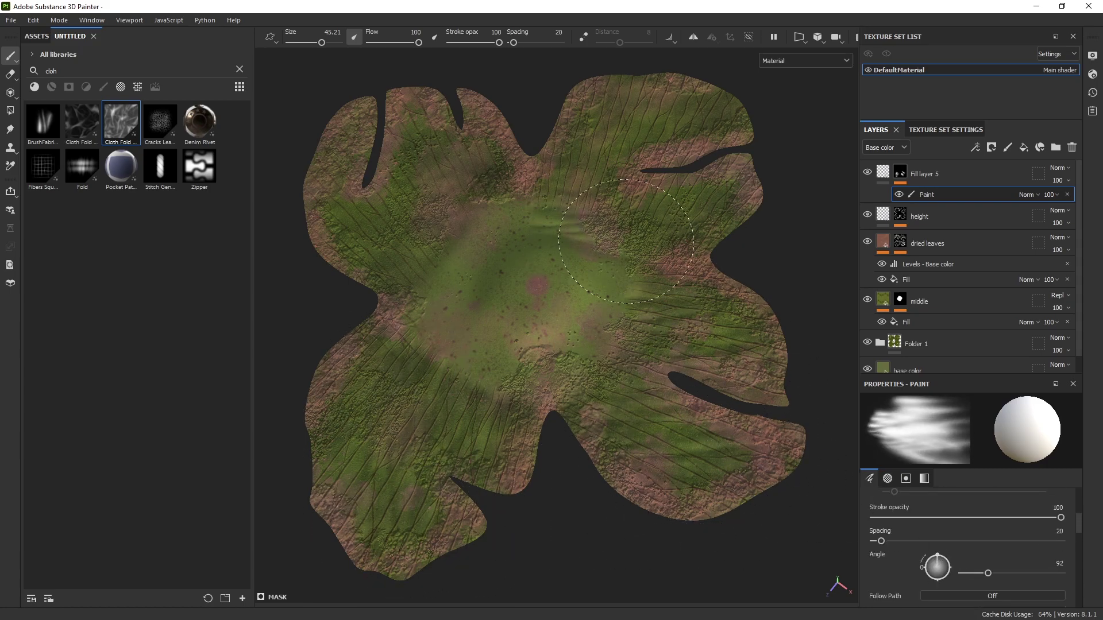
{"action": "left_click", "coordinate": [487, 381]}
{"action": "left_click_drag", "start_coordinate": [402, 333], "coordinate": [403, 287], "text": "ctrl"}
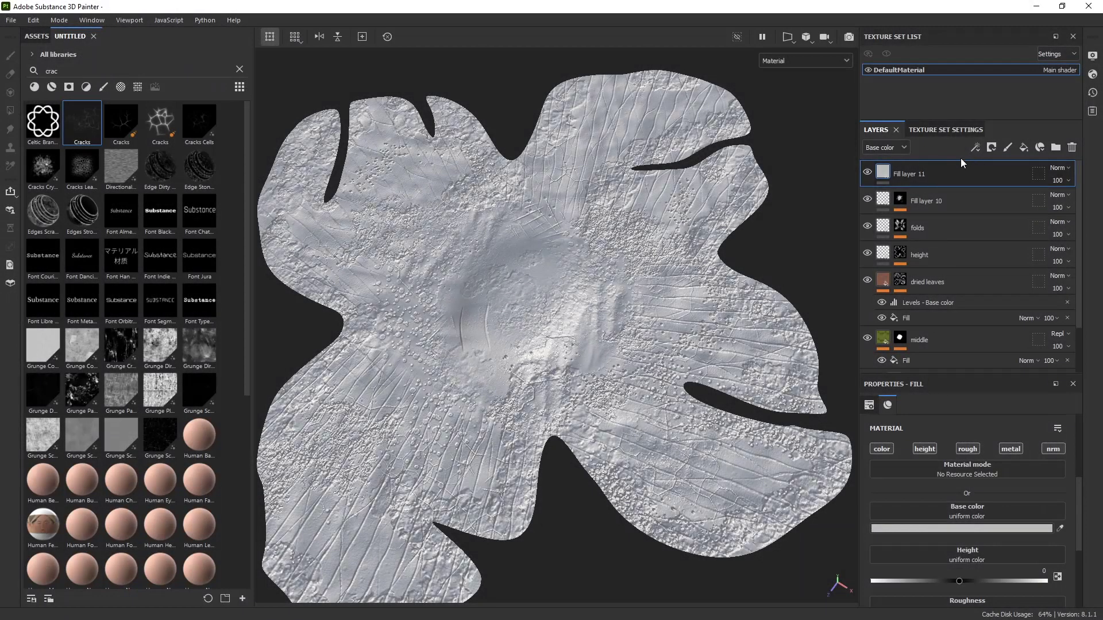
- Add a Fill effect to Fill layer 11 and set its base color to 864B18
{"action": "left_click", "coordinate": [975, 151]}
{"action": "left_click", "coordinate": [988, 187]}
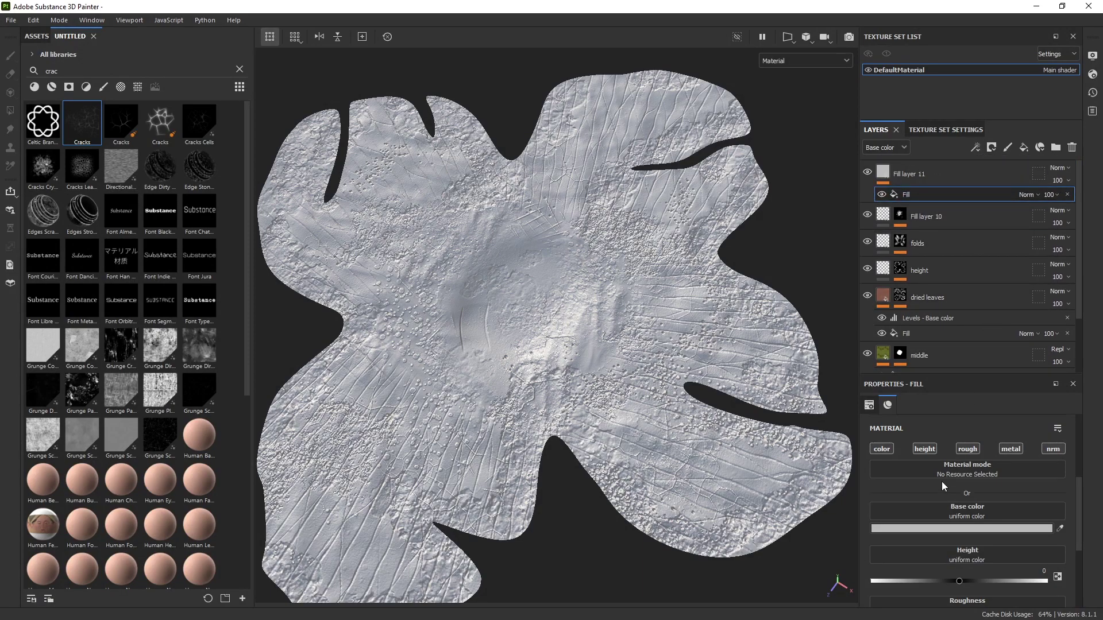
{"action": "left_click", "coordinate": [954, 528]}
{"action": "double_click", "coordinate": [968, 571]}
{"action": "type", "text": "864B18"}
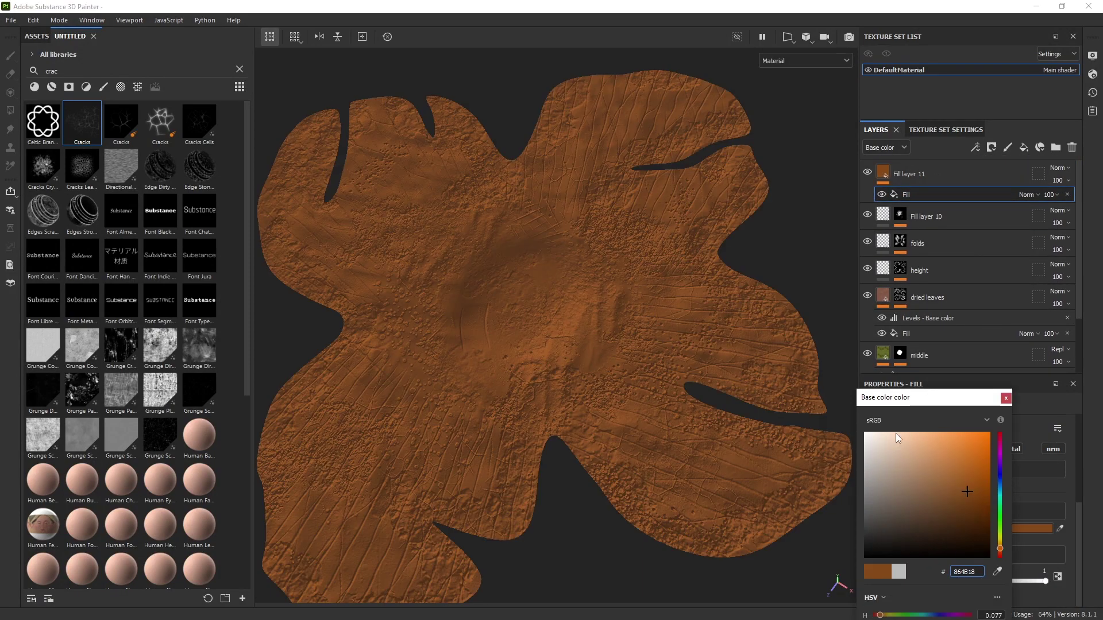
{"action": "left_click", "coordinate": [966, 369]}
{"action": "left_click", "coordinate": [945, 172]}
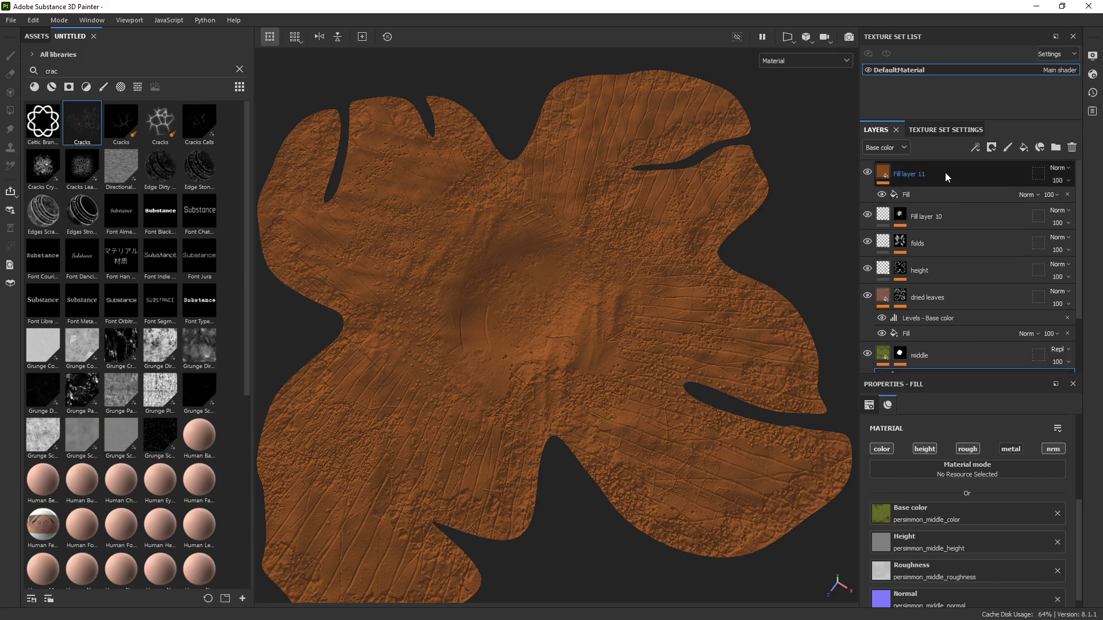
- Add a black mask with a Paint effect to the brown Fill layer 11
{"action": "left_click", "coordinate": [991, 147]}
{"action": "left_click", "coordinate": [1002, 177]}
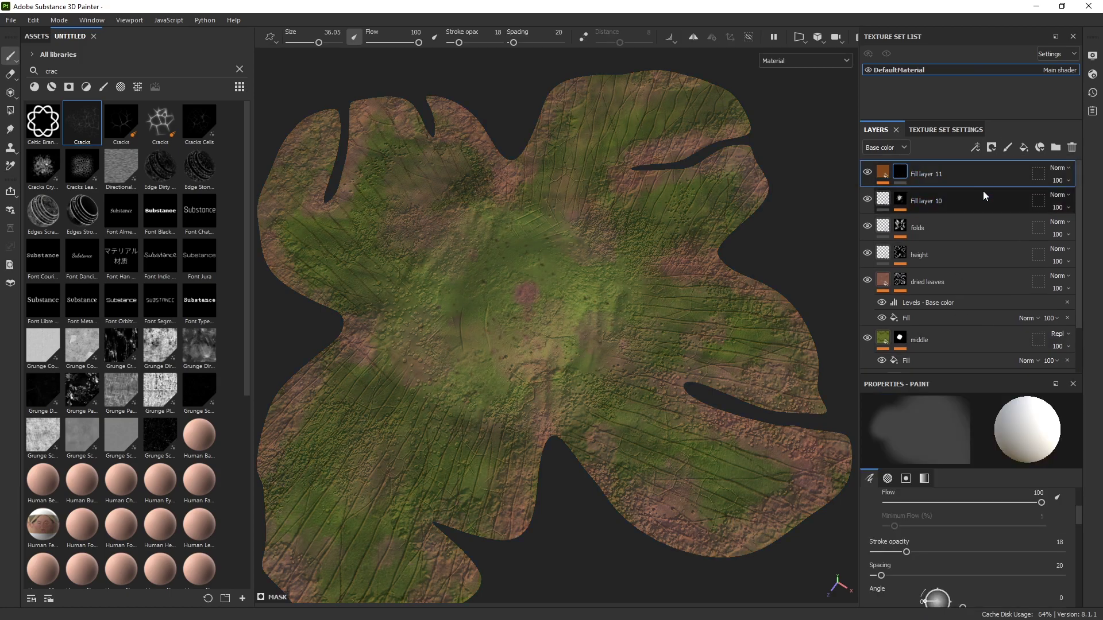
{"action": "left_click", "coordinate": [977, 147]}
{"action": "left_click", "coordinate": [988, 178]}
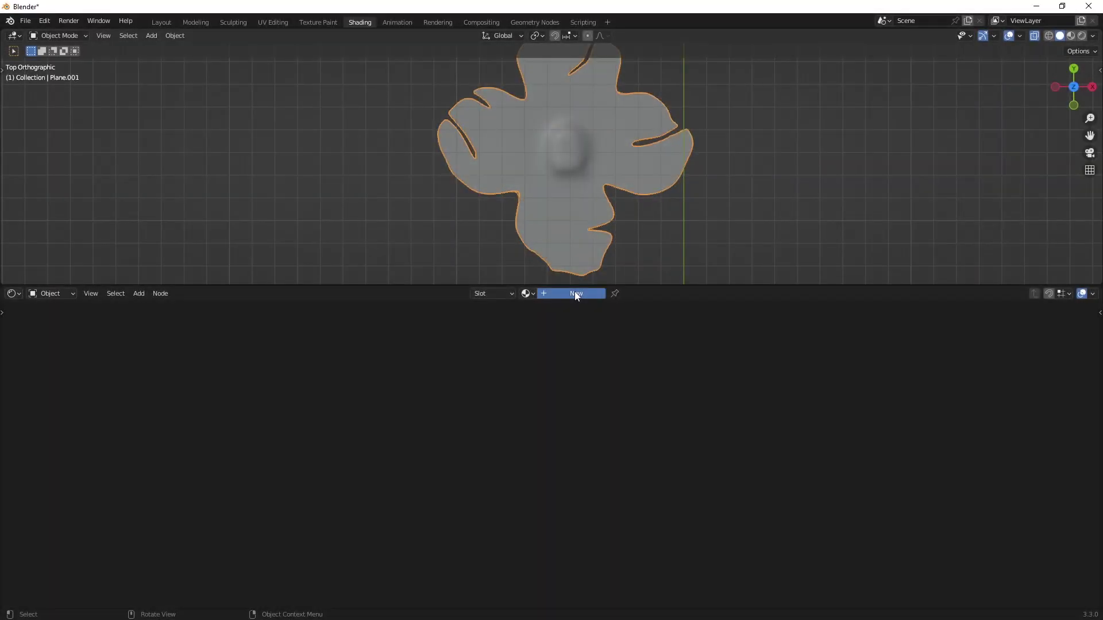
- Switch to Blender, create a new material for the leaf top object and rename it
{"action": "left_click", "coordinate": [575, 291]}
{"action": "double_click", "coordinate": [563, 292]}
{"action": "type", "text": "p"}
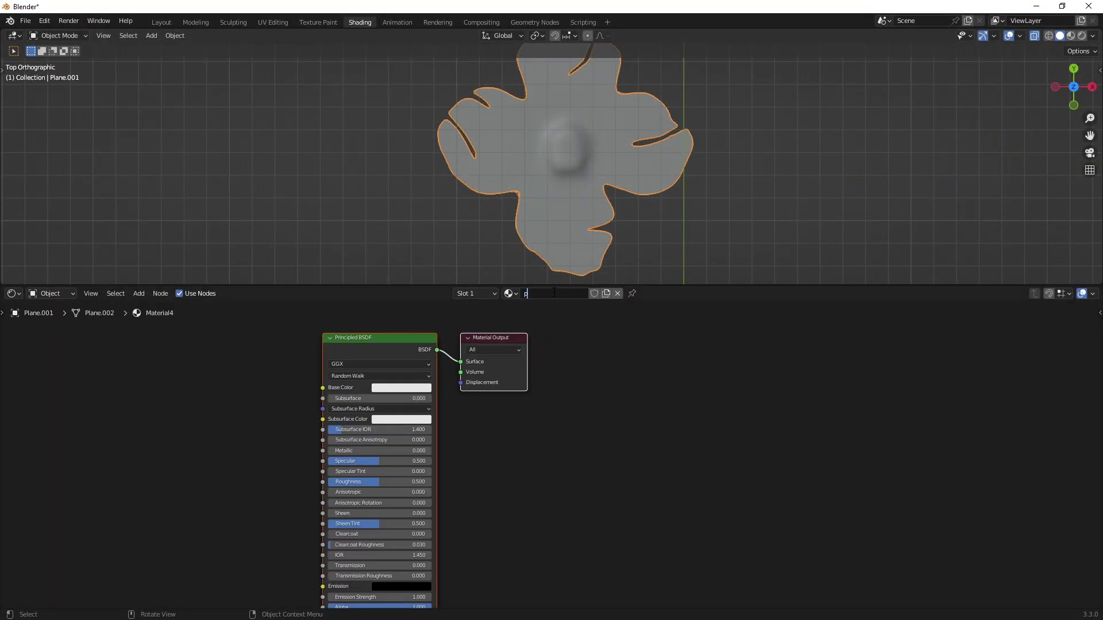
{"action": "left_click", "coordinate": [713, 509]}
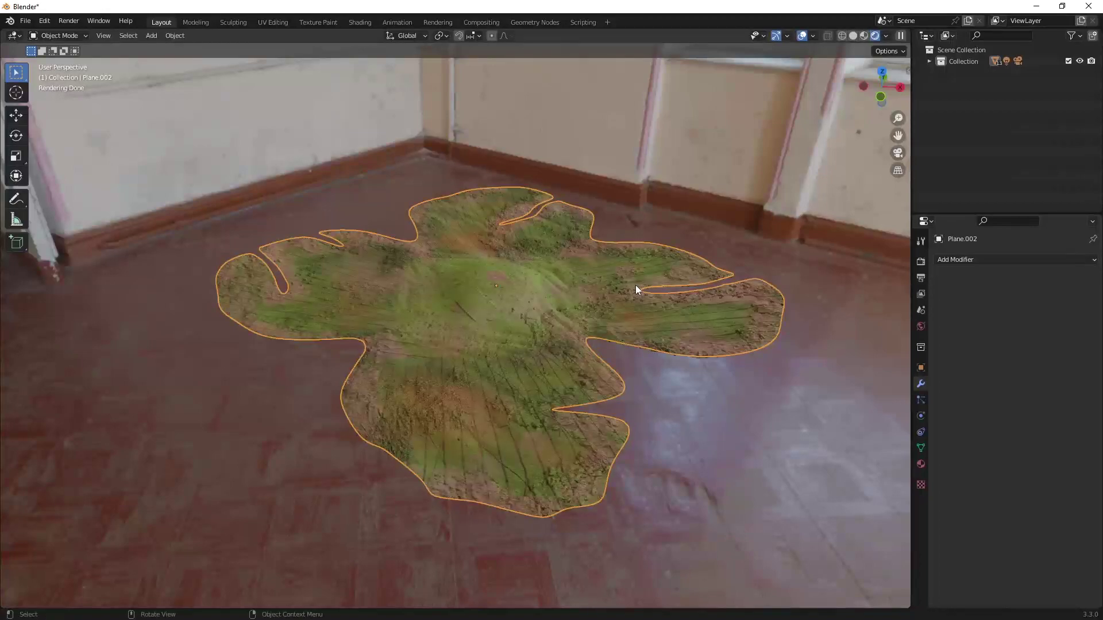
- Add a Displace modifier to the textured leaf top, set its strength to 0.001, create a new texture for it and open the texture's settings
{"action": "scroll", "coordinate": [635, 285], "scroll_direction": "up", "scroll_amount": 2}
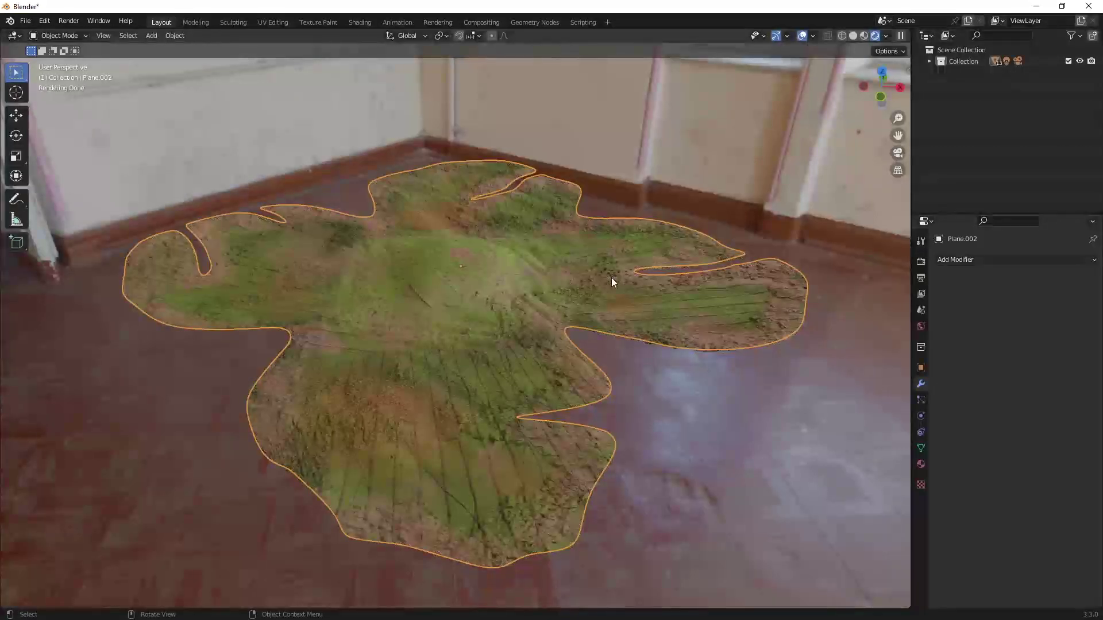
{"action": "middle_click_drag", "start_coordinate": [611, 278], "coordinate": [647, 285]}
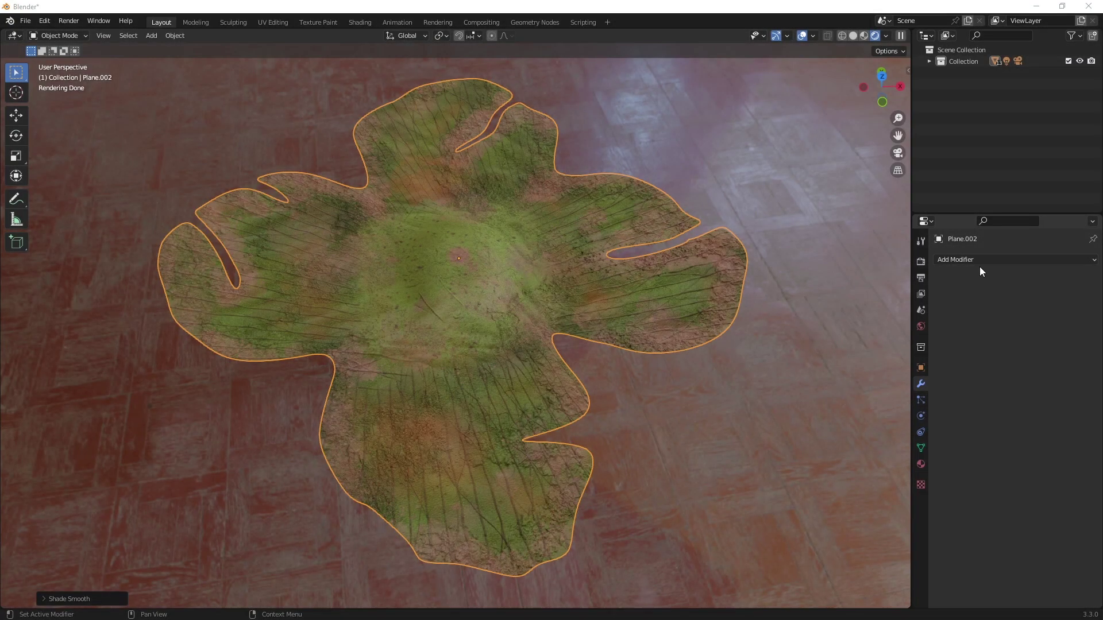
{"action": "left_click", "coordinate": [980, 260]}
{"action": "left_click", "coordinate": [960, 332]}
{"action": "double_click", "coordinate": [1039, 351]}
{"action": "type", "text": "0.001"}
{"action": "key", "text": "Return"}
{"action": "left_click", "coordinate": [1030, 300]}
{"action": "left_click", "coordinate": [921, 485]}
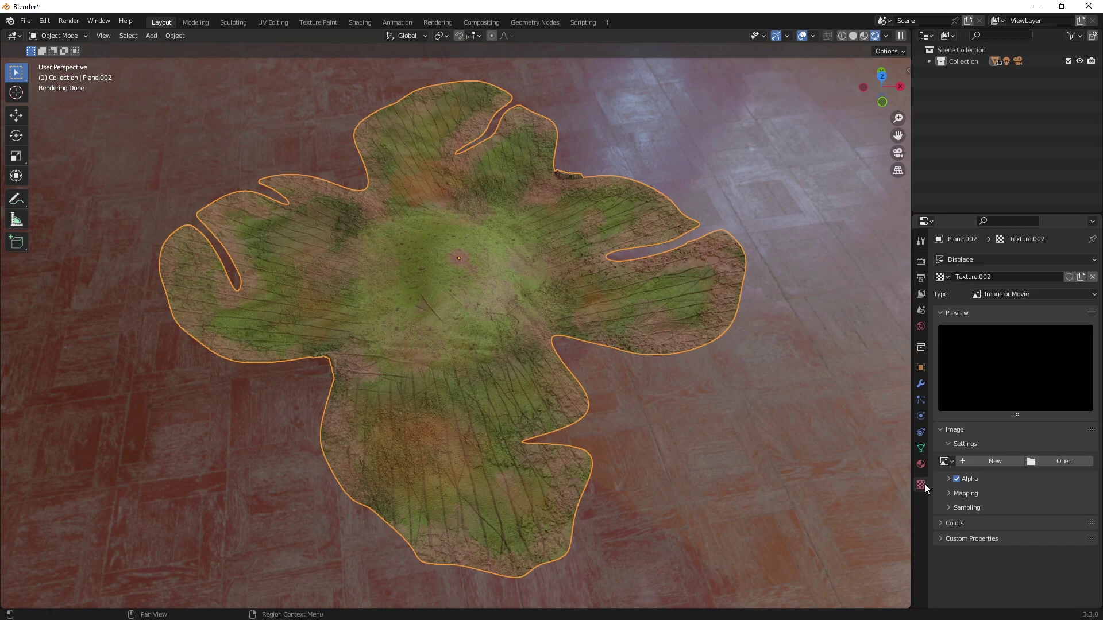
- Set the displacement texture's type to Clouds and apply the Displace modifier to the leaf top
{"action": "left_click", "coordinate": [1048, 296]}
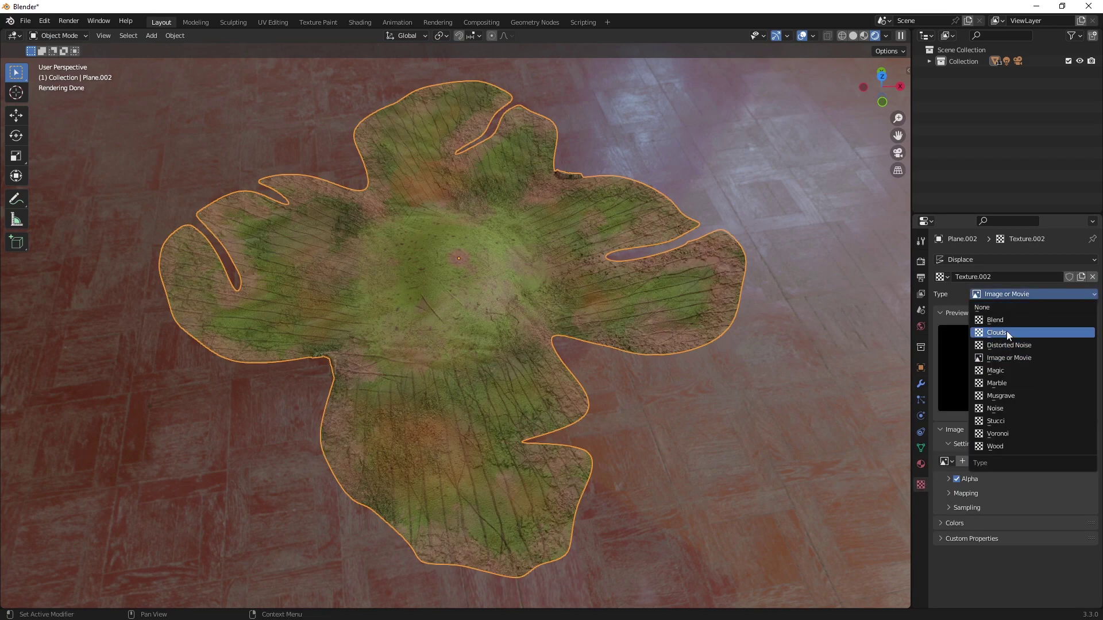
{"action": "left_click", "coordinate": [1007, 333]}
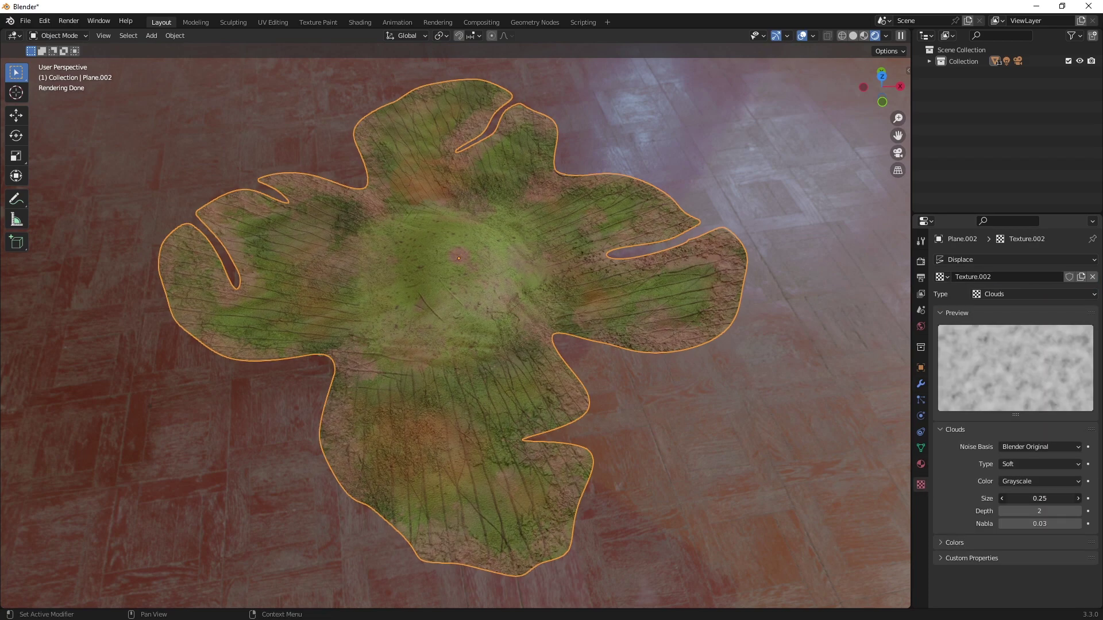
{"action": "left_click", "coordinate": [921, 384]}
{"action": "left_click", "coordinate": [1061, 282]}
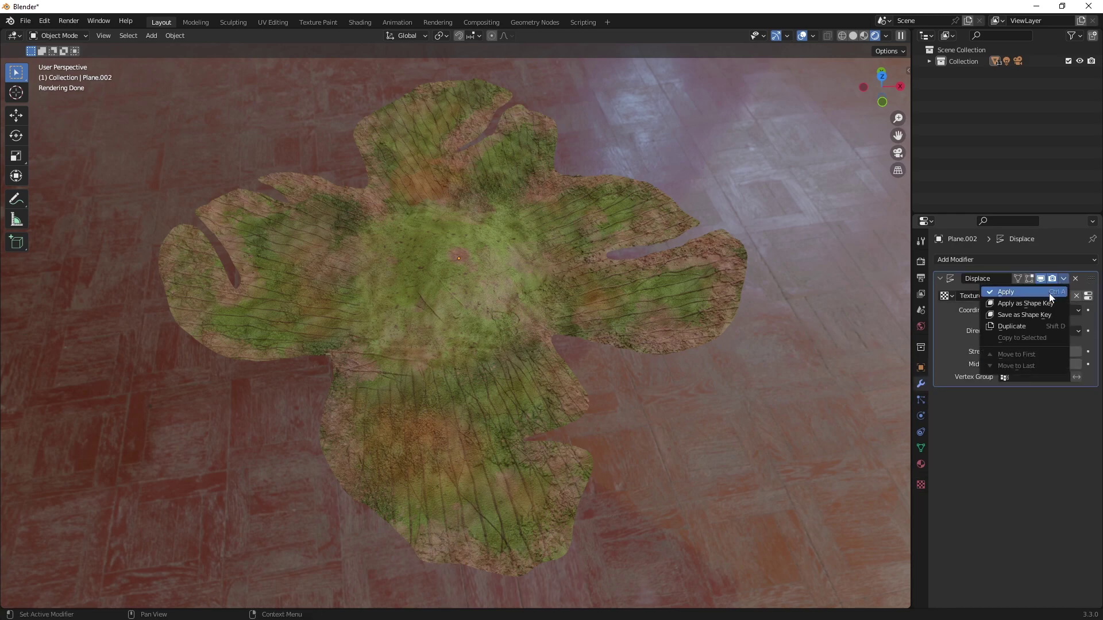
{"action": "left_click", "coordinate": [1049, 291]}
- Switch to sculpting and reshape the leaf top's outline with the Elastic Deform and Grab brushes, narrowing the bases and edges of its lobes
{"action": "key", "text": "ctrl+Page_Down"}
{"action": "key", "text": "ctrl+Page_Down"}
{"action": "left_click_drag", "start_coordinate": [851, 268], "coordinate": [778, 283]}
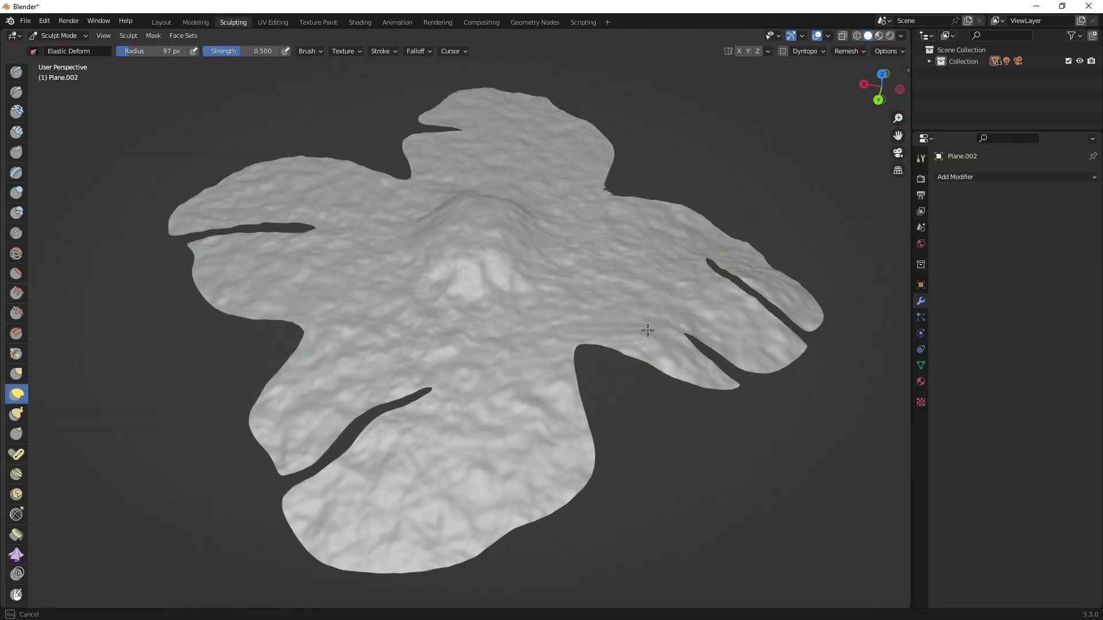
{"action": "left_click_drag", "start_coordinate": [264, 401], "coordinate": [293, 402]}
{"action": "left_click", "coordinate": [16, 374]}
{"action": "left_click_drag", "start_coordinate": [598, 139], "coordinate": [560, 130]}
{"action": "left_click_drag", "start_coordinate": [607, 166], "coordinate": [572, 165]}
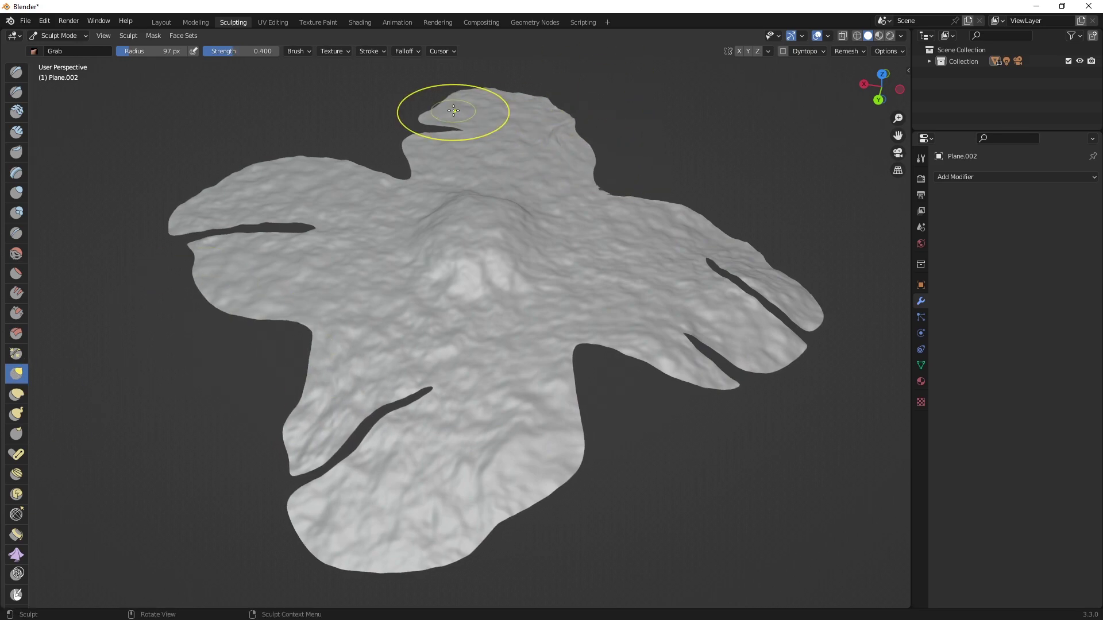
{"action": "left_click_drag", "start_coordinate": [409, 147], "coordinate": [445, 147]}
{"action": "left_click_drag", "start_coordinate": [313, 161], "coordinate": [326, 187]}
{"action": "left_click_drag", "start_coordinate": [265, 313], "coordinate": [282, 271]}
{"action": "left_click_drag", "start_coordinate": [285, 430], "coordinate": [295, 430]}
{"action": "left_click_drag", "start_coordinate": [304, 506], "coordinate": [290, 506]}
{"action": "left_click_drag", "start_coordinate": [578, 442], "coordinate": [551, 442]}
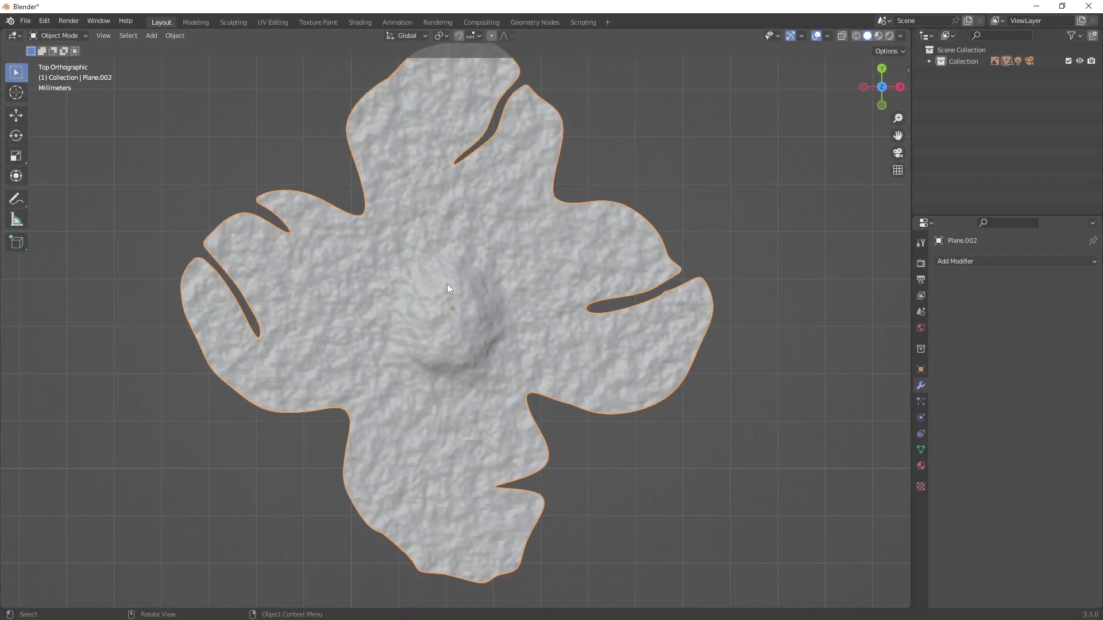
- Edit the leaf mesh and move its central vertices along Z with proportional editing
{"action": "key", "text": "Tab"}
{"action": "scroll", "coordinate": [468, 278], "scroll_direction": "up", "scroll_amount": 3}
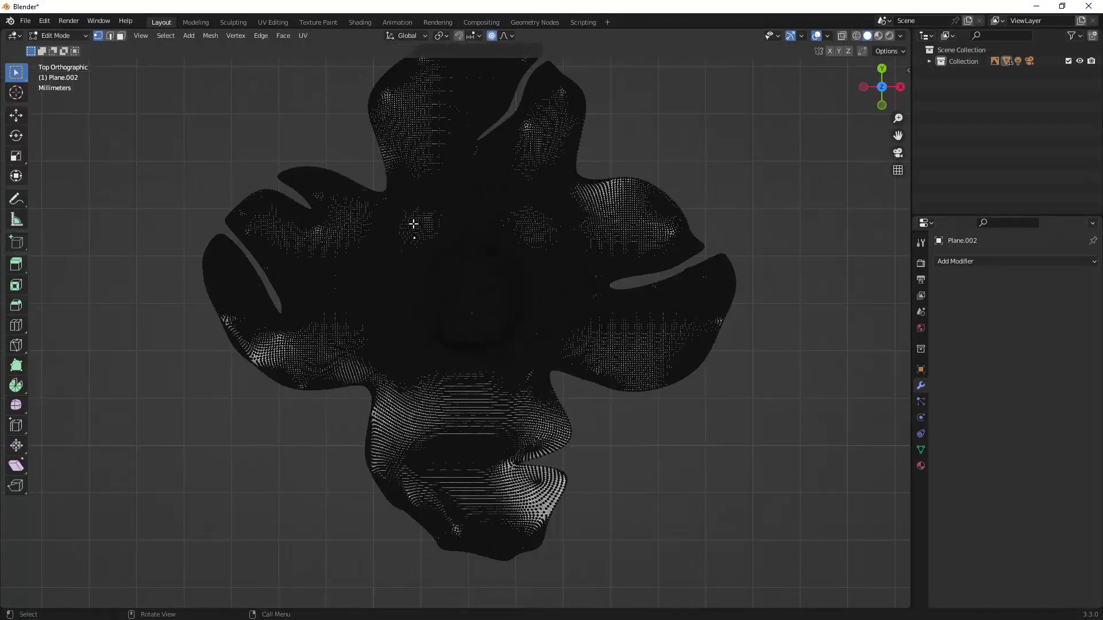
{"action": "left_click_drag", "start_coordinate": [402, 218], "coordinate": [537, 362]}
{"action": "middle_click_drag", "start_coordinate": [537, 362], "coordinate": [567, 312]}
{"action": "key", "text": "g"}
{"action": "key", "text": "z"}
{"action": "scroll", "coordinate": [565, 272], "scroll_direction": "up", "scroll_amount": 5}
- Rotate the +X lobe tip by about 10° and the -X lobe tip about -18° around Y with proportional editing
{"action": "key", "text": "r"}
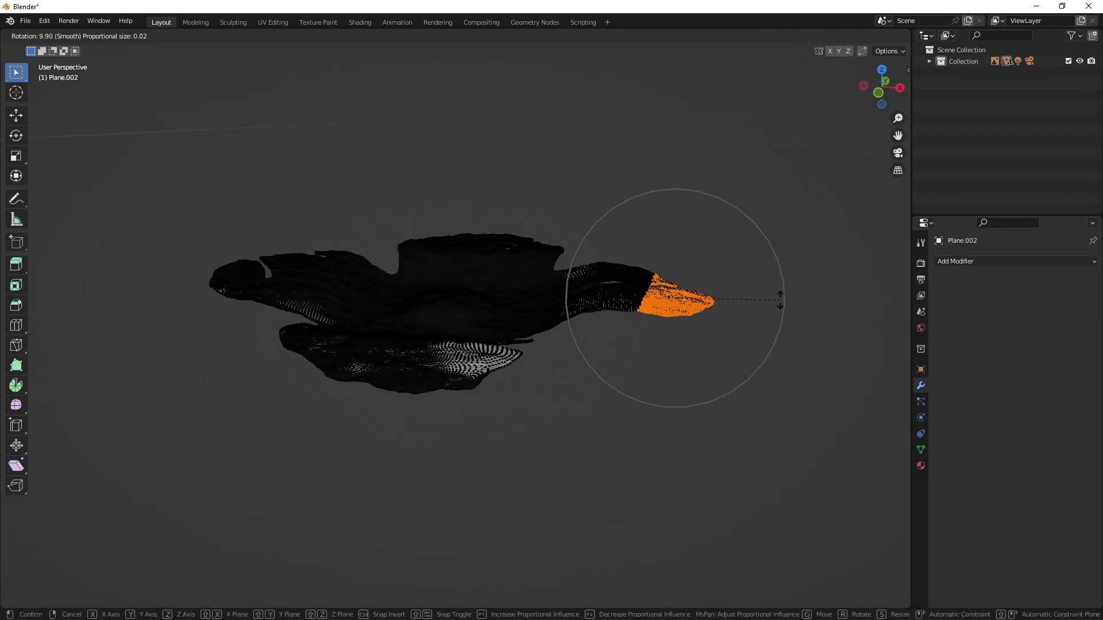
{"action": "left_click", "coordinate": [780, 300]}
{"action": "left_click_drag", "start_coordinate": [175, 231], "coordinate": [233, 304]}
{"action": "key", "text": "r"}
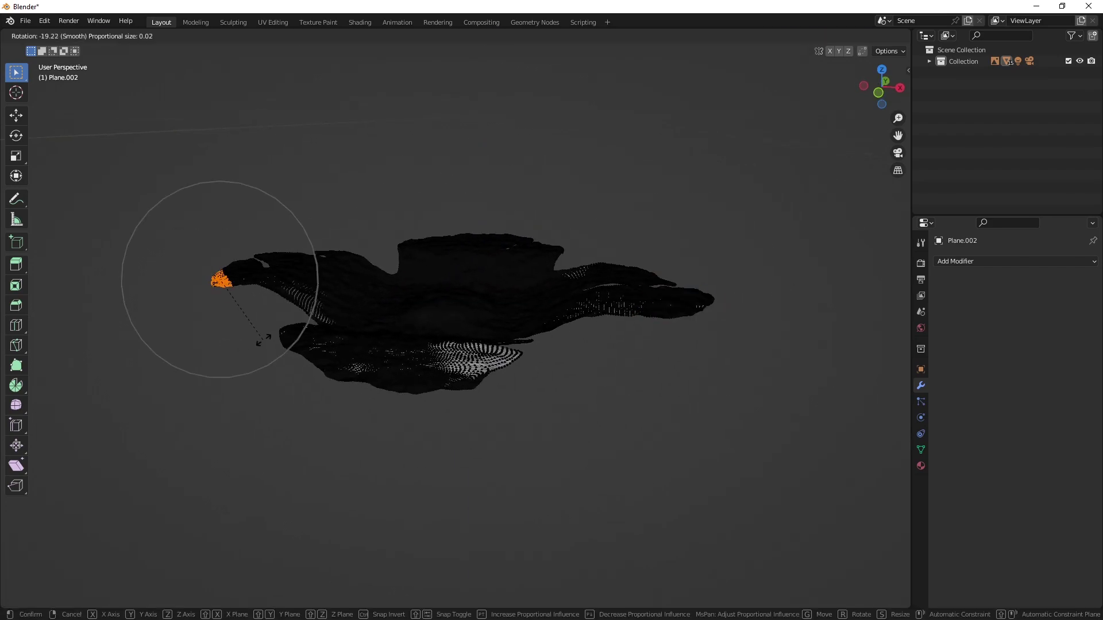
{"action": "key", "text": "y"}
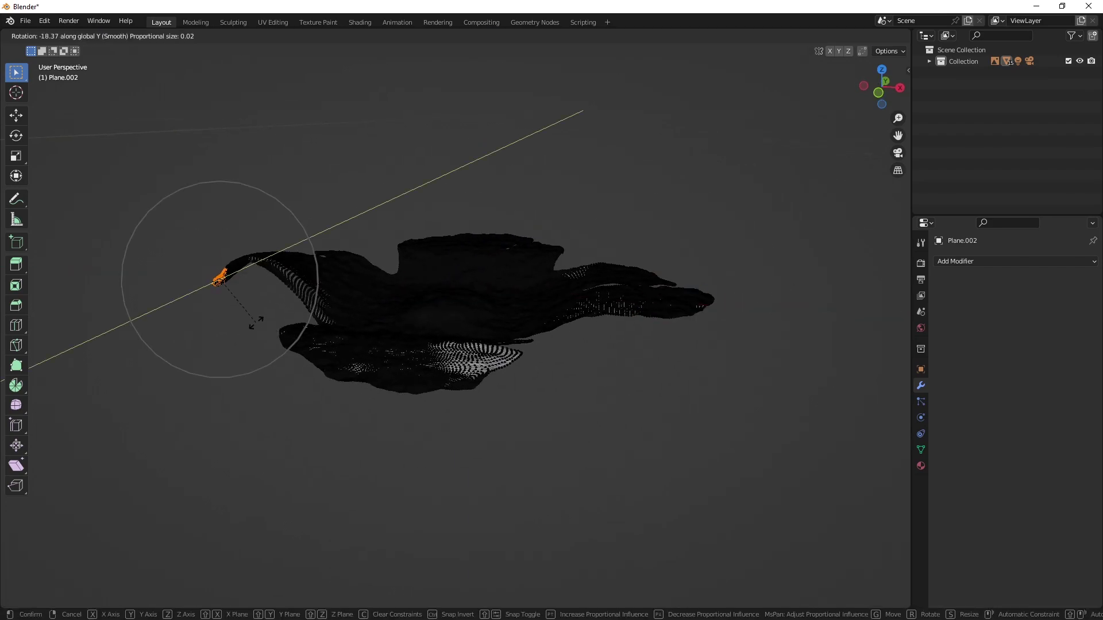
{"action": "left_click", "coordinate": [262, 325]}
- Bend the +X lobe tip about 29° around the global Y axis using proportional editing
{"action": "left_click_drag", "start_coordinate": [664, 250], "coordinate": [749, 361]}
{"action": "key", "text": "r"}
{"action": "right_click", "coordinate": [751, 367]}
{"action": "key", "text": "r"}
{"action": "key", "text": "y"}
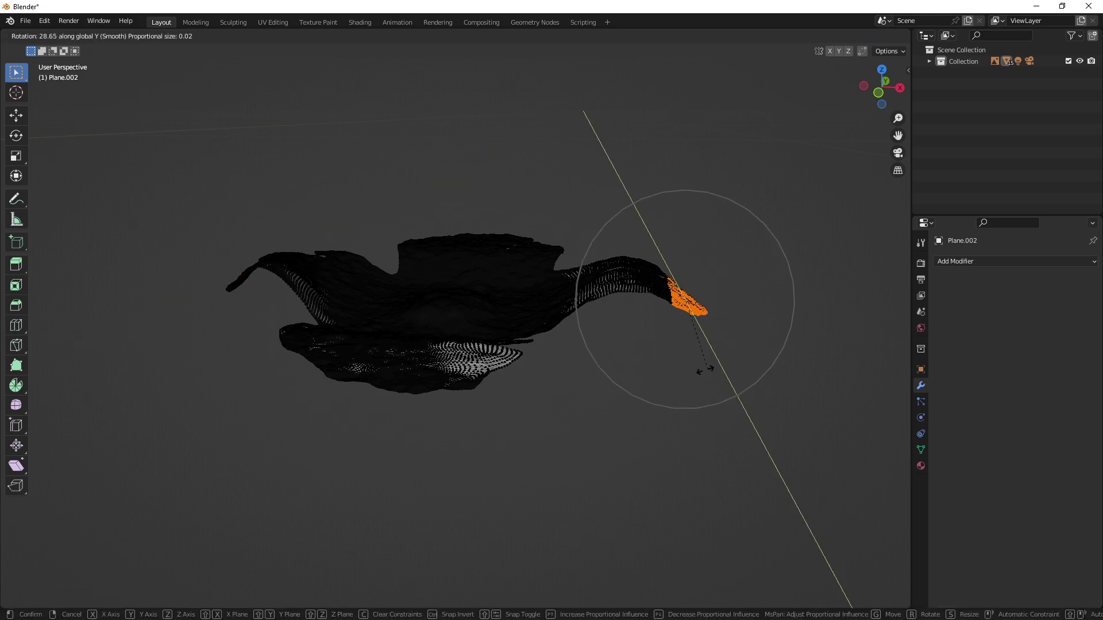
{"action": "left_click", "coordinate": [714, 372]}
- Bend the tip of a Y-direction lobe around the X axis and reposition it with proportional editing
{"action": "middle_click_drag", "start_coordinate": [714, 372], "coordinate": [764, 349]}
{"action": "key", "text": "r"}
{"action": "key", "text": "x"}
{"action": "left_click", "coordinate": [740, 362]}
{"action": "key", "text": "g"}
{"action": "left_click", "coordinate": [726, 358]}
- Bend the opposite Y-direction lobe's tip around the X axis and move it into position
{"action": "middle_click_drag", "start_coordinate": [554, 325], "coordinate": [556, 346]}
{"action": "left_click_drag", "start_coordinate": [94, 274], "coordinate": [150, 360]}
{"action": "key", "text": "r"}
{"action": "key", "text": "x"}
{"action": "left_click", "coordinate": [187, 361]}
{"action": "key", "text": "g"}
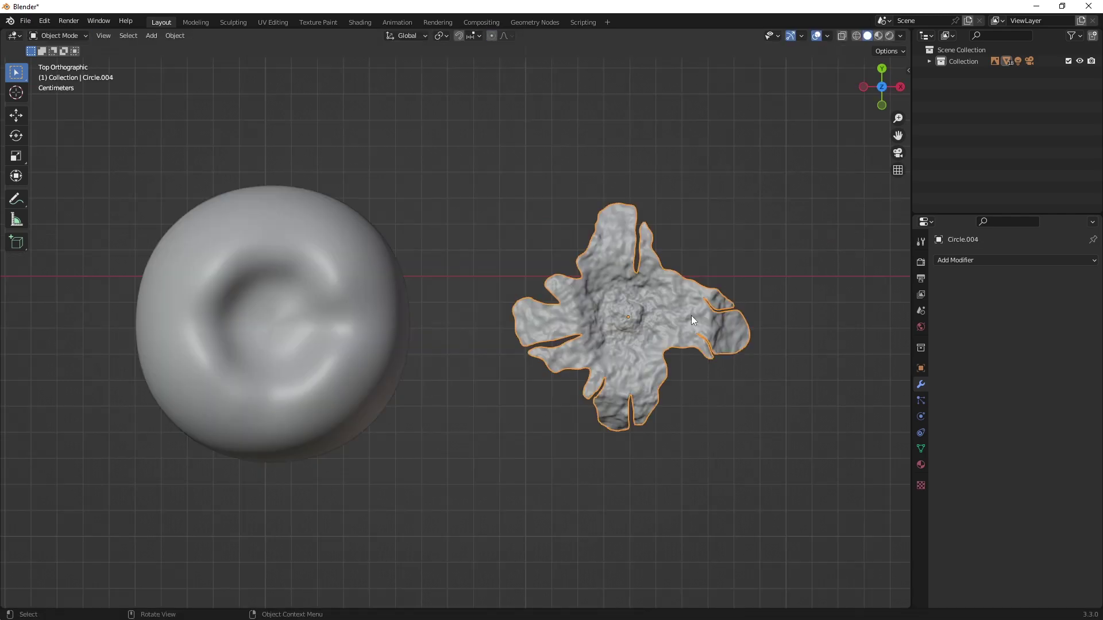
- Centre the Circle.004 leaf top over the persimmon and lower it along Z onto the fruit's top
{"action": "key", "text": "g"}
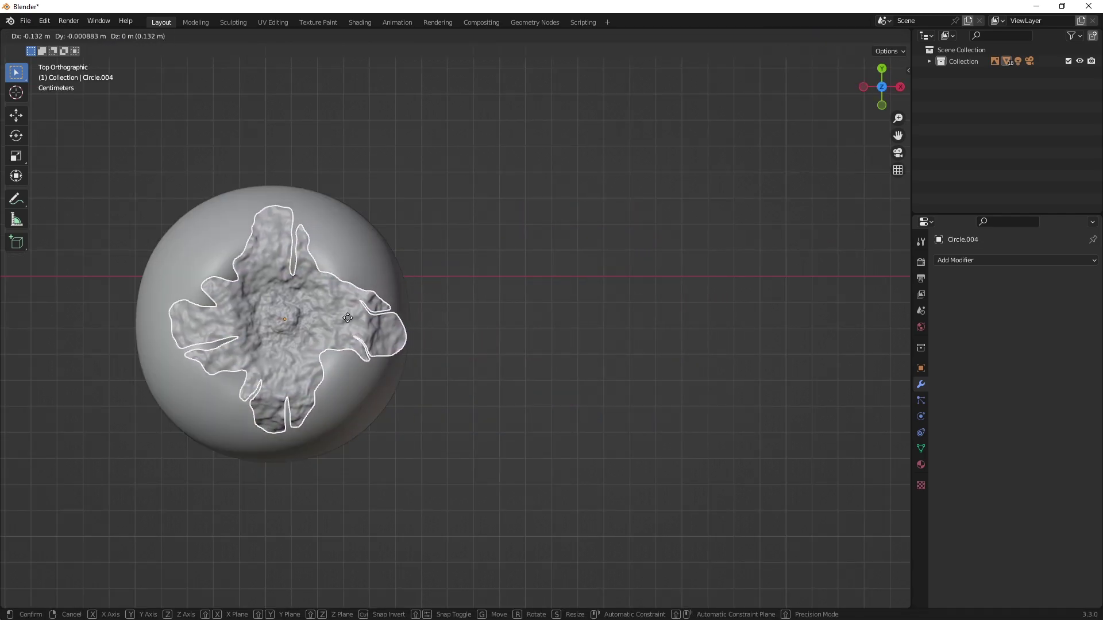
{"action": "key", "text": "g"}
{"action": "key", "text": "z"}
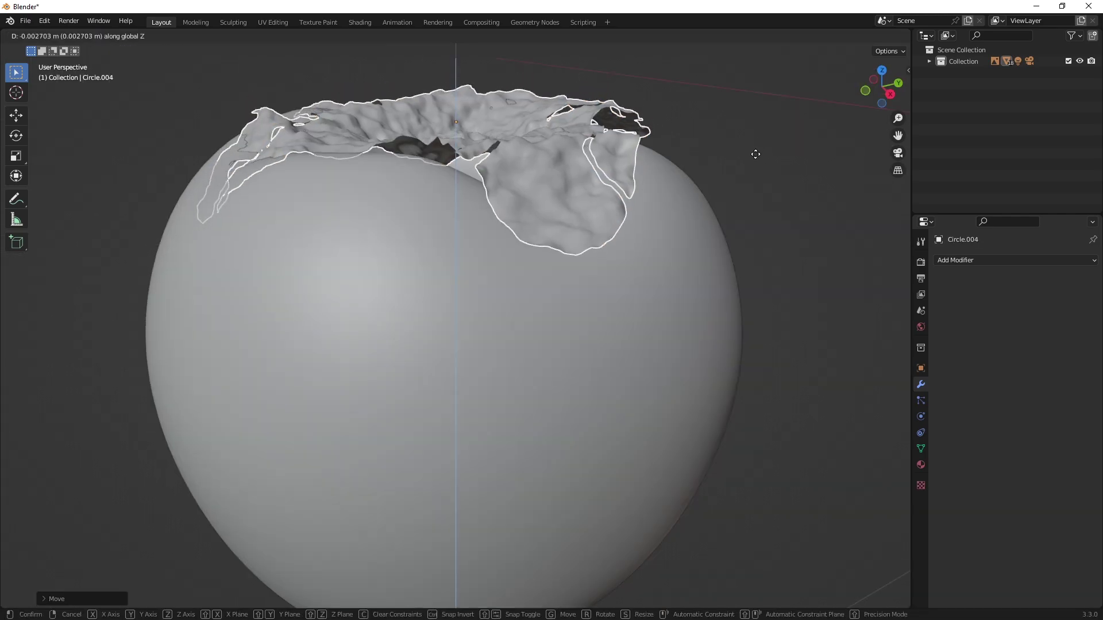
{"action": "left_click", "coordinate": [754, 156]}
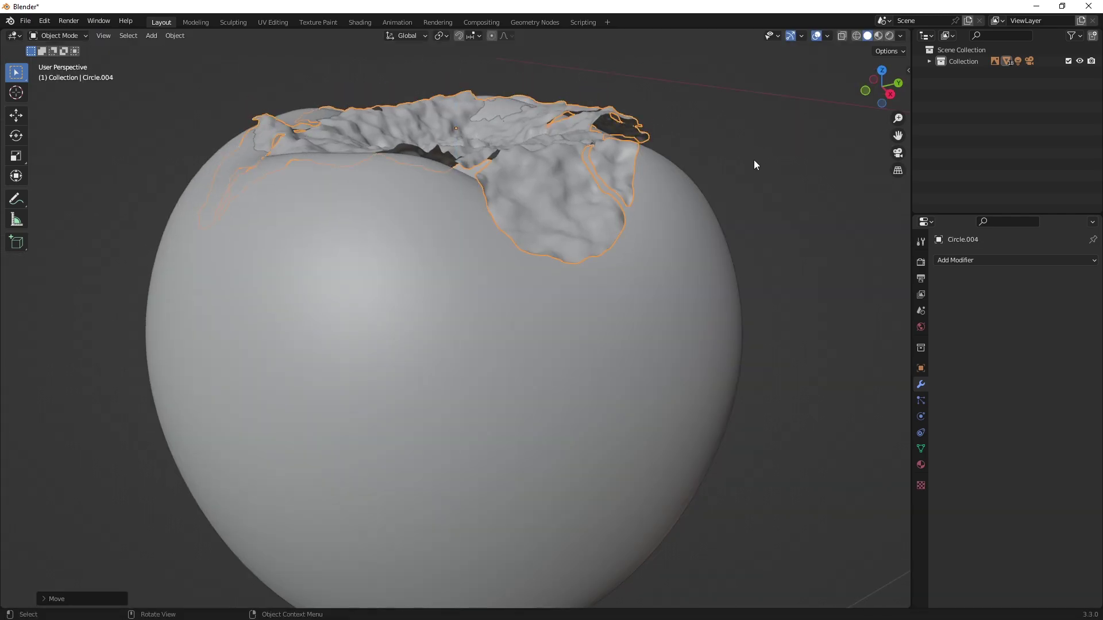
{"action": "key", "text": "g"}
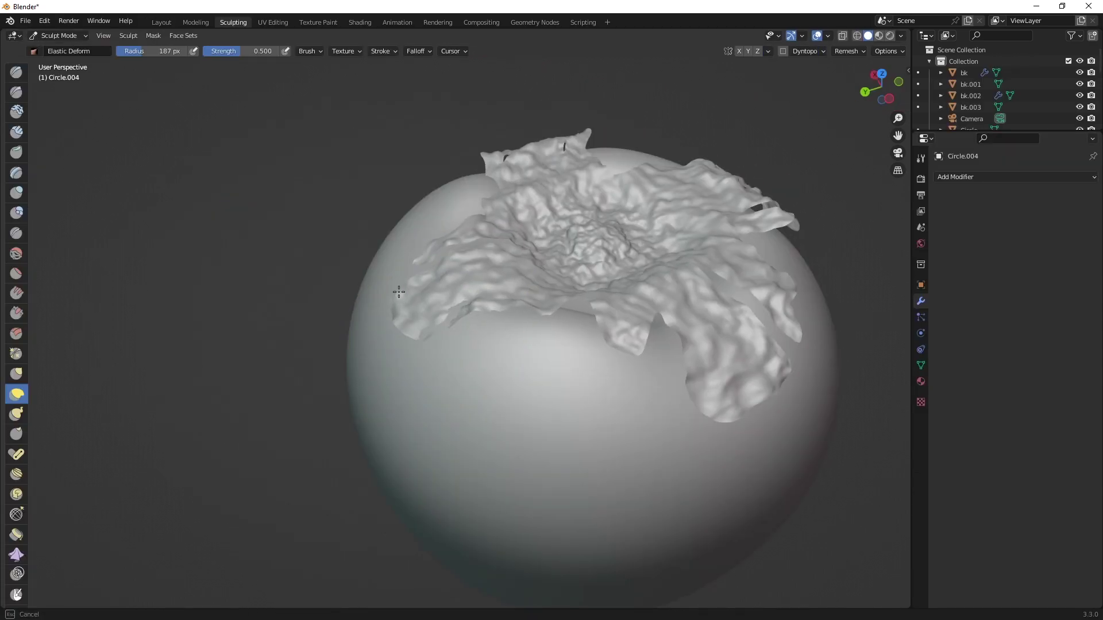
- Use the Elastic Deform brush to fit the leaf lobes and the fruit's surface together, undoing the unwanted stroke
{"action": "left_click_drag", "start_coordinate": [557, 302], "coordinate": [692, 342]}
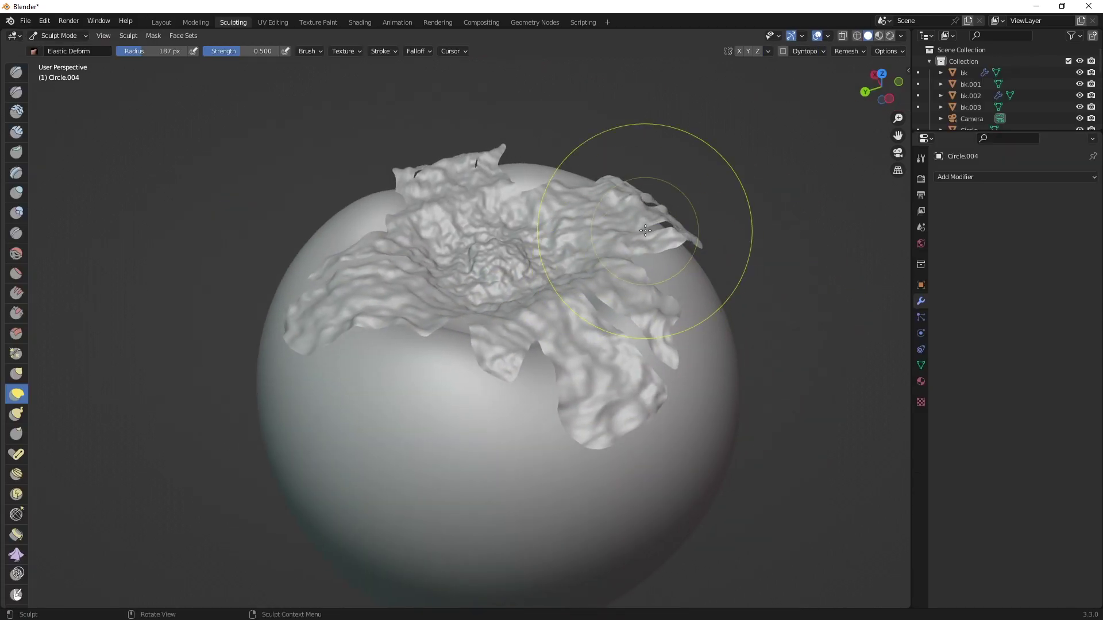
{"action": "left_click_drag", "start_coordinate": [632, 209], "coordinate": [609, 241]}
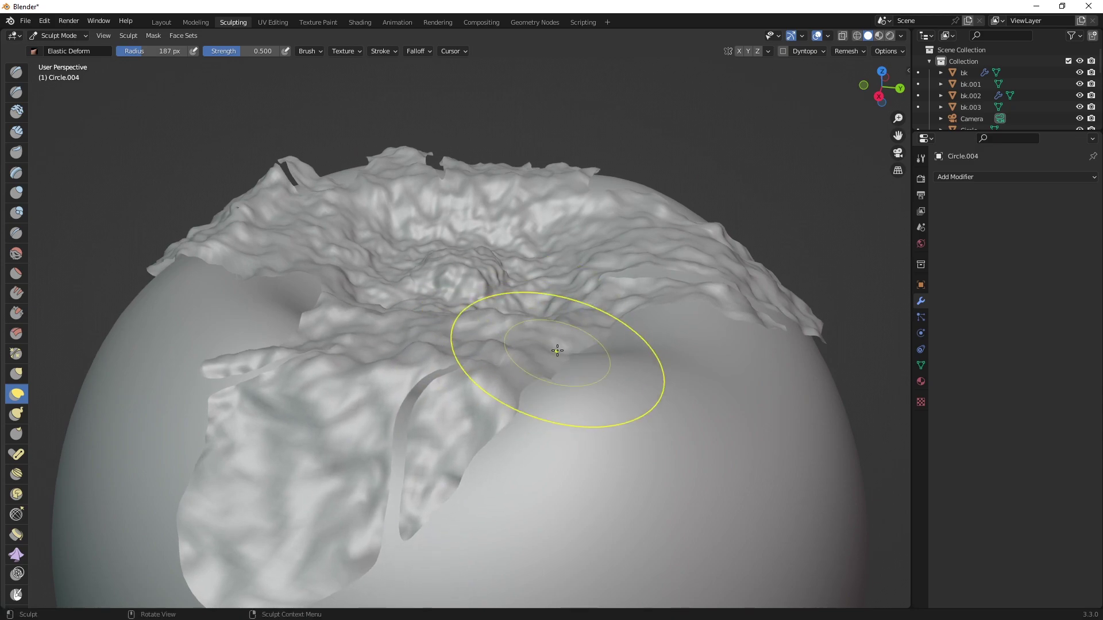
{"action": "left_click_drag", "start_coordinate": [448, 282], "coordinate": [441, 291]}
{"action": "left_click_drag", "start_coordinate": [442, 291], "coordinate": [442, 293]}
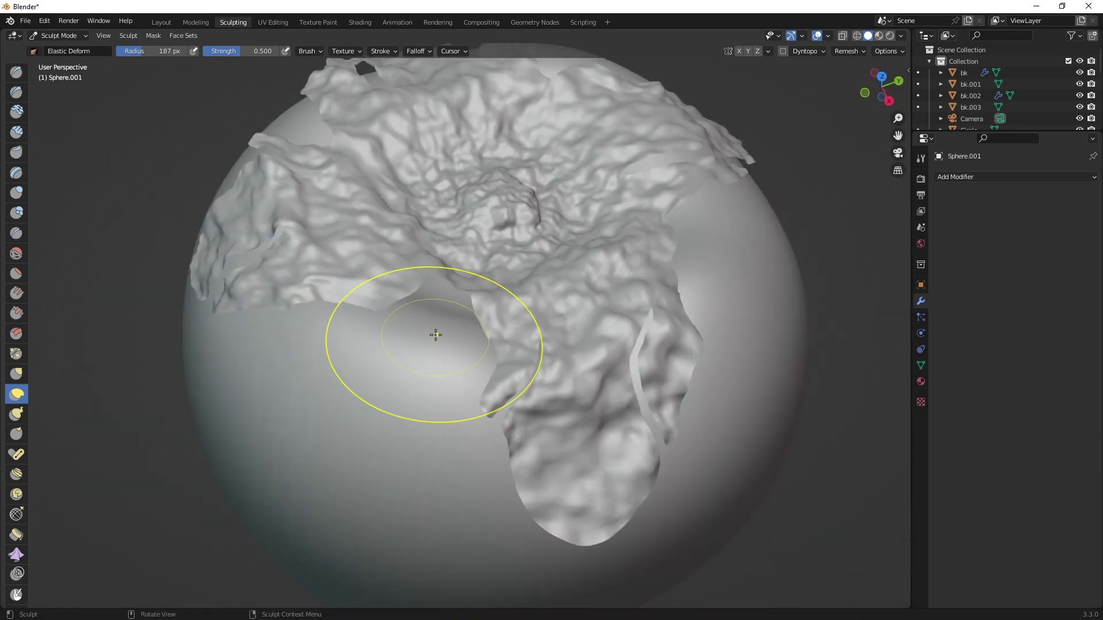
{"action": "key", "text": "ctrl+z"}
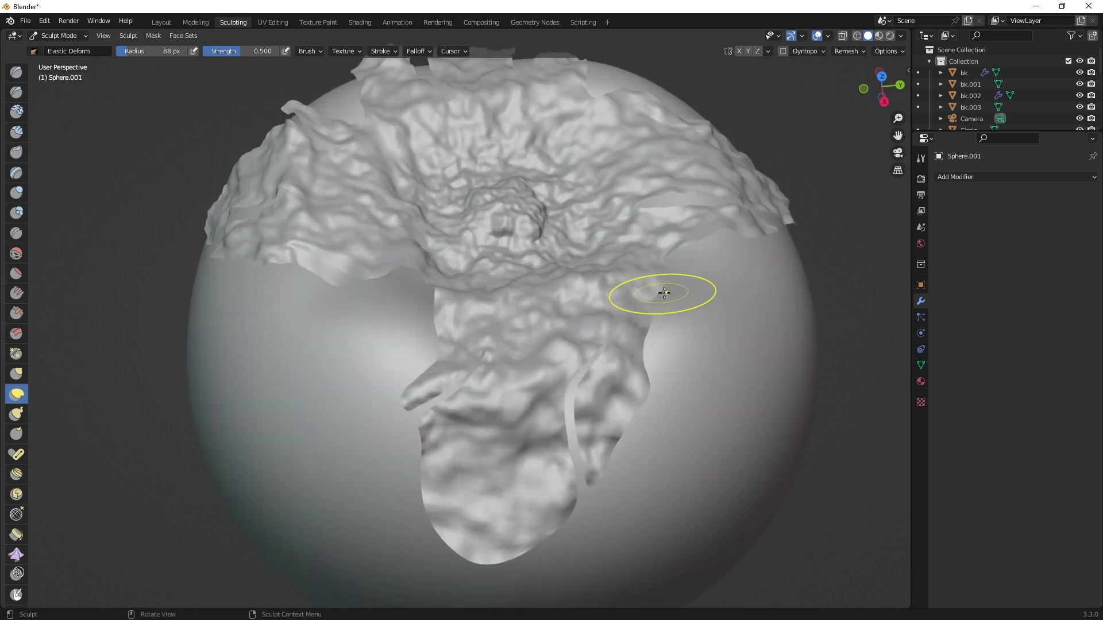
{"action": "left_click_drag", "start_coordinate": [678, 290], "coordinate": [706, 273]}
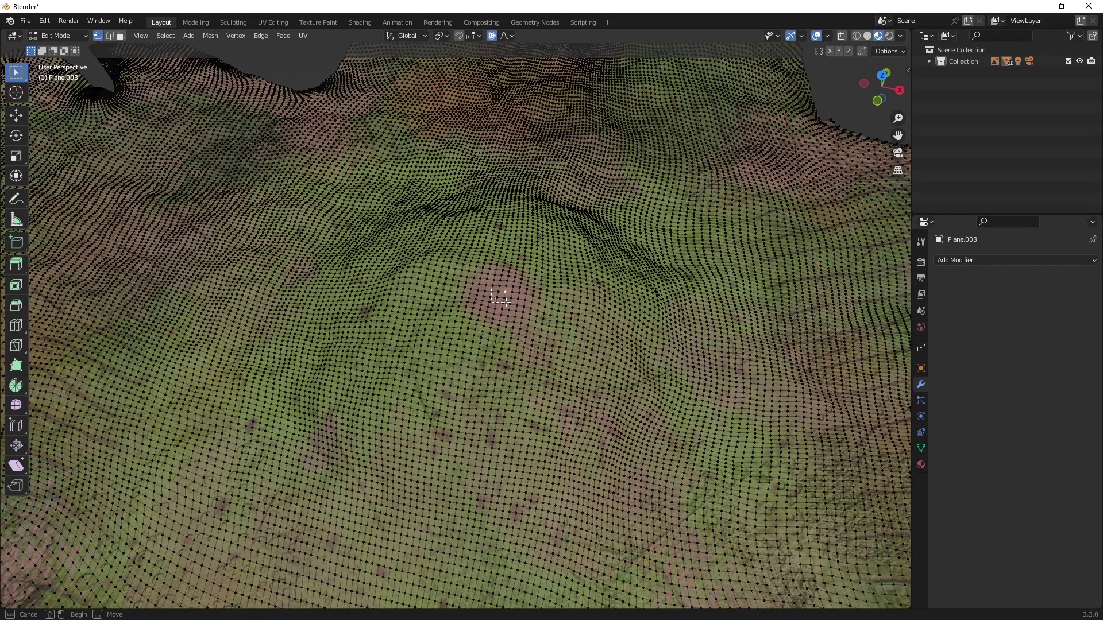
- Lower the stem along Z into the leaf top's centre and fine-tune its height
{"action": "key", "text": "g"}
{"action": "key", "text": "z"}
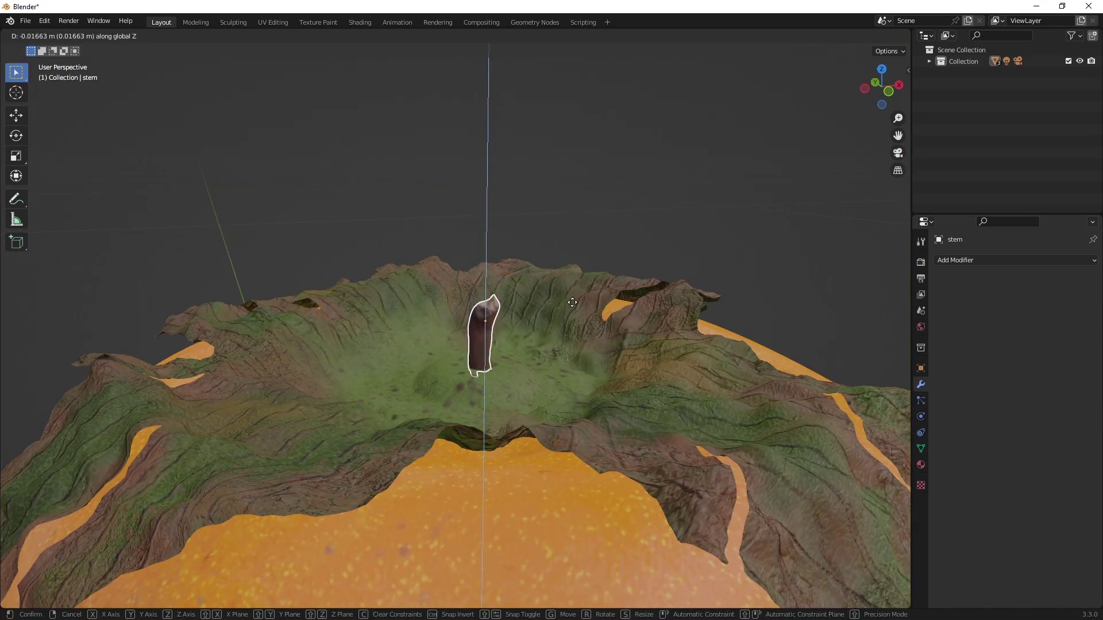
{"action": "left_click", "coordinate": [571, 314]}
{"action": "key", "text": "g"}
{"action": "key", "text": "z"}
{"action": "left_click", "coordinate": [578, 242]}
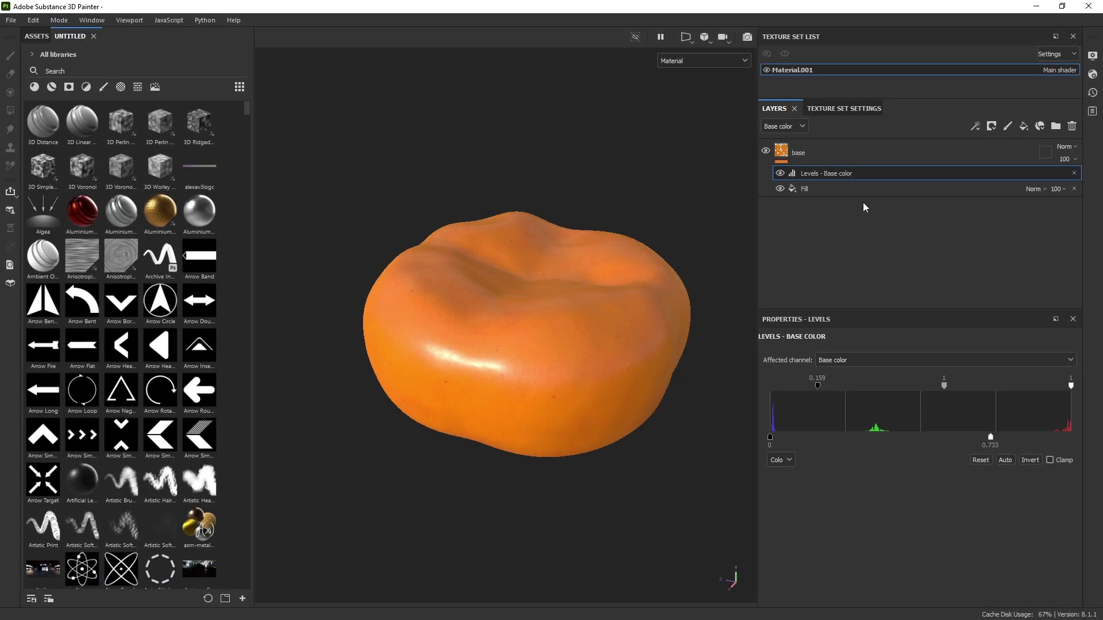
- Switch to Substance 3D Painter, examine the base layer's Fill and Levels effects, and rotate the environment to inspect the fruit's surface
{"action": "left_click", "coordinate": [846, 188]}
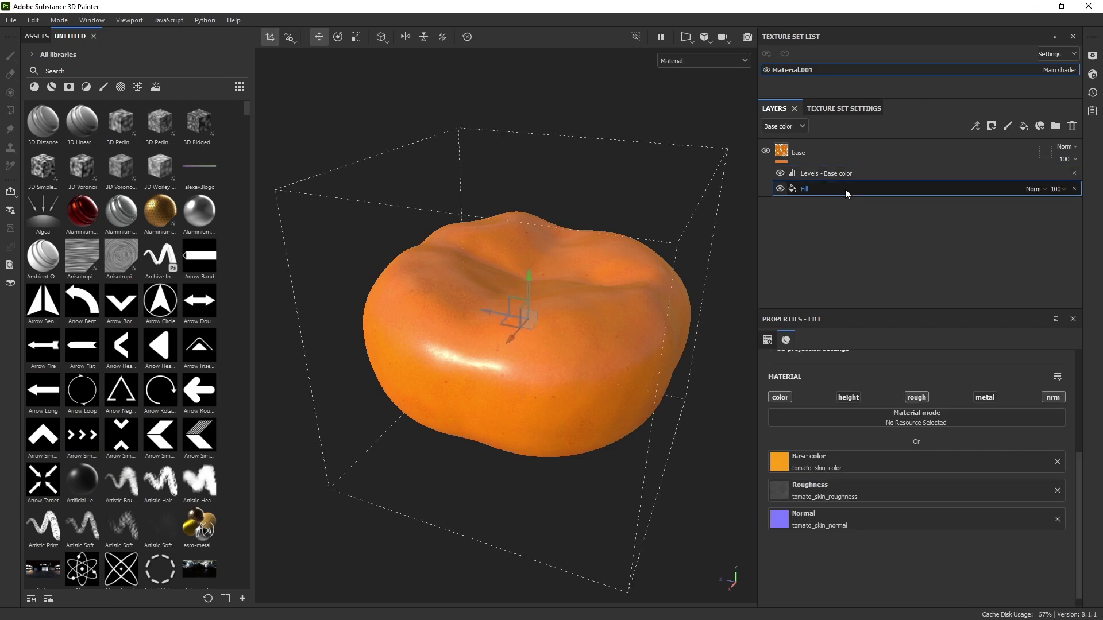
{"action": "left_click", "coordinate": [842, 178]}
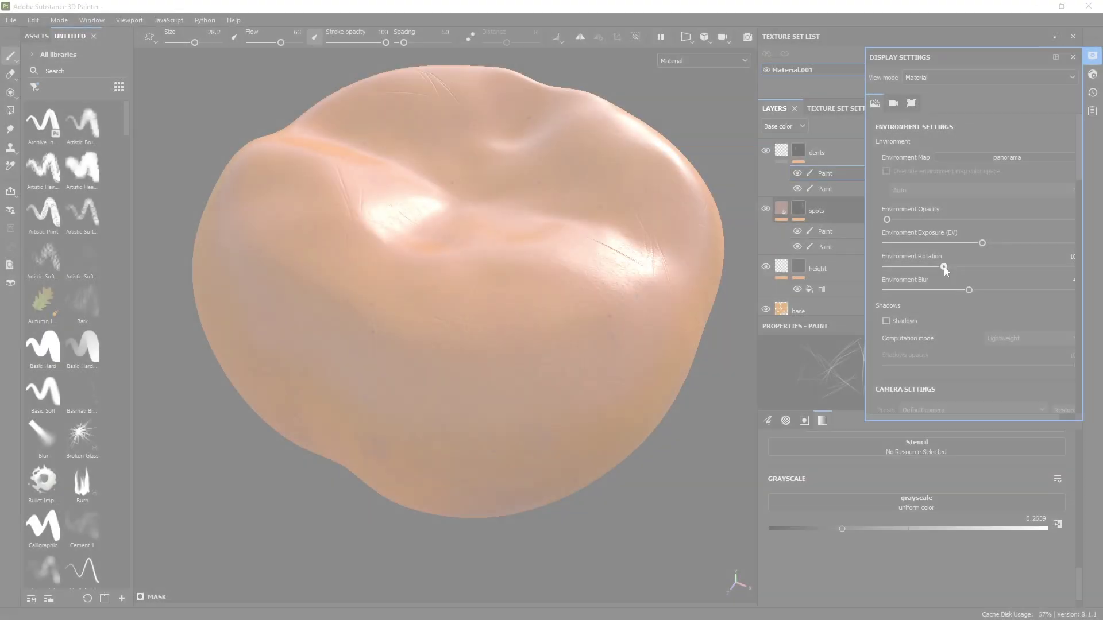
{"action": "left_click_drag", "start_coordinate": [965, 267], "coordinate": [919, 268]}
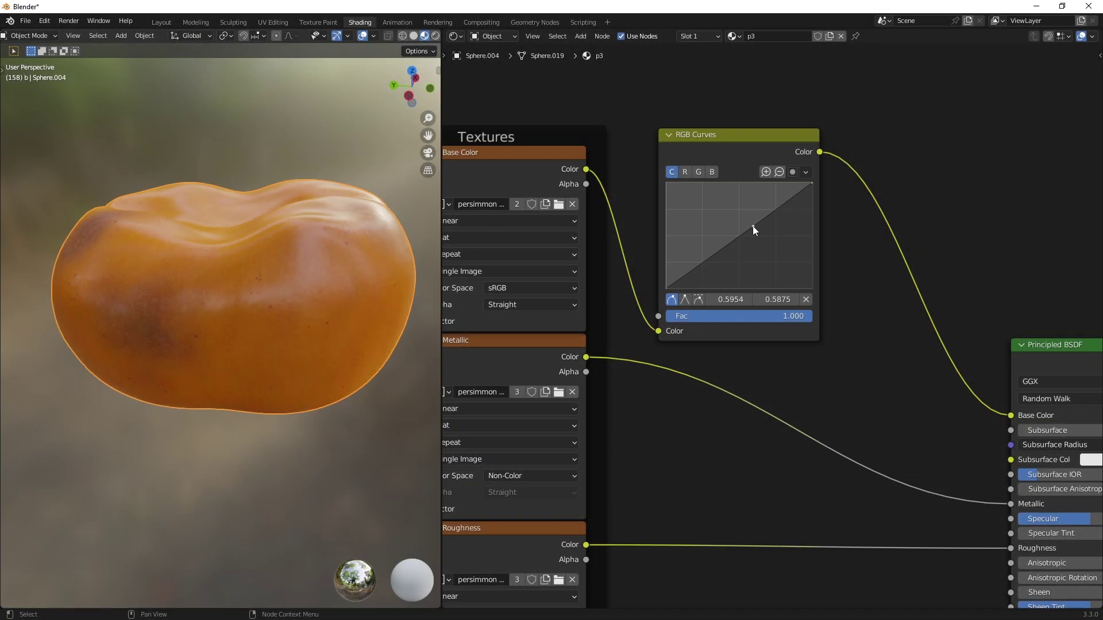
- Switch to Blender and raise the RGB Curves midpoint in material p3 to about 0.586, 0.606
{"action": "mouse_move", "coordinate": [753, 236]}
{"action": "left_mouse_down"}
{"action": "mouse_move", "coordinate": [752, 247]}
{"action": "mouse_move", "coordinate": [751, 224]}
{"action": "left_mouse_up"}
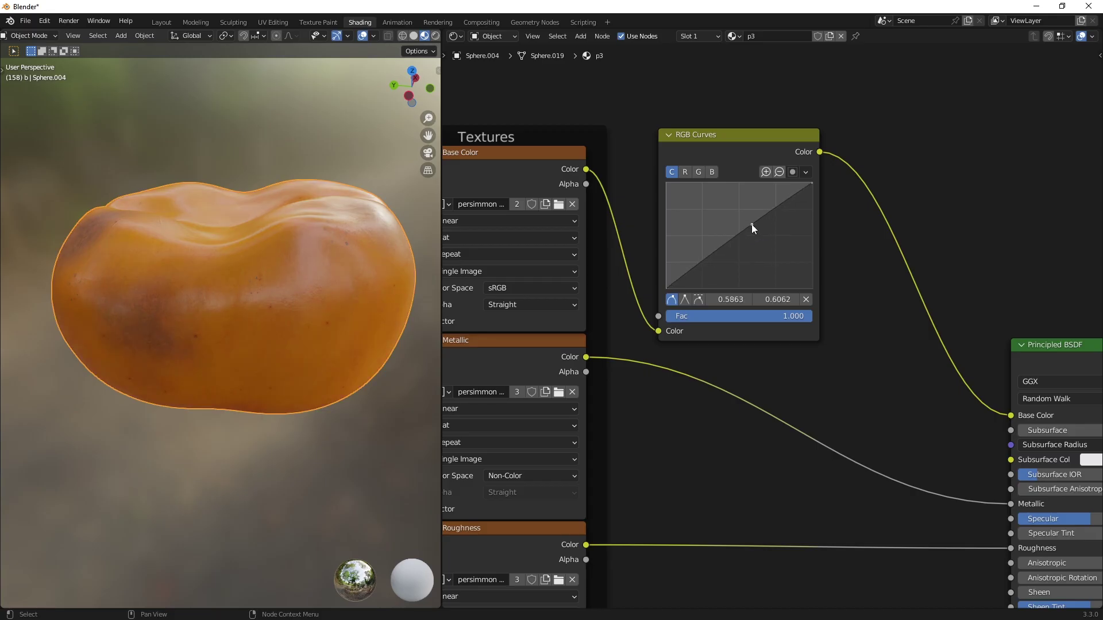